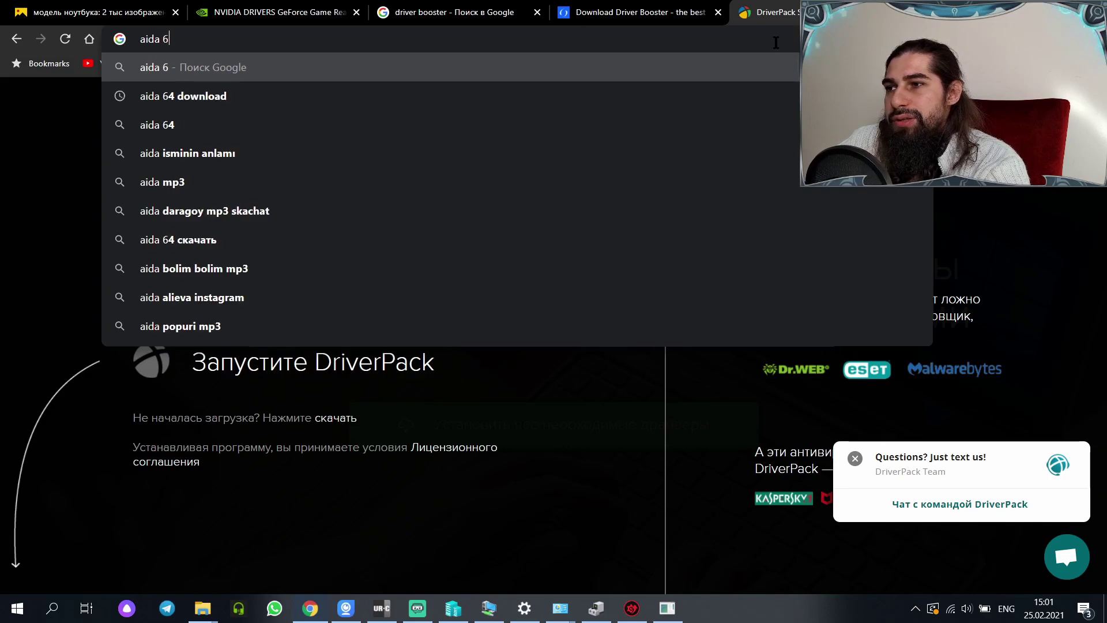
Step: Search the web for "aida 64" and bring up the latest versions list on the official AIDA64 downloads page
{"action": "key", "text": "Return"}
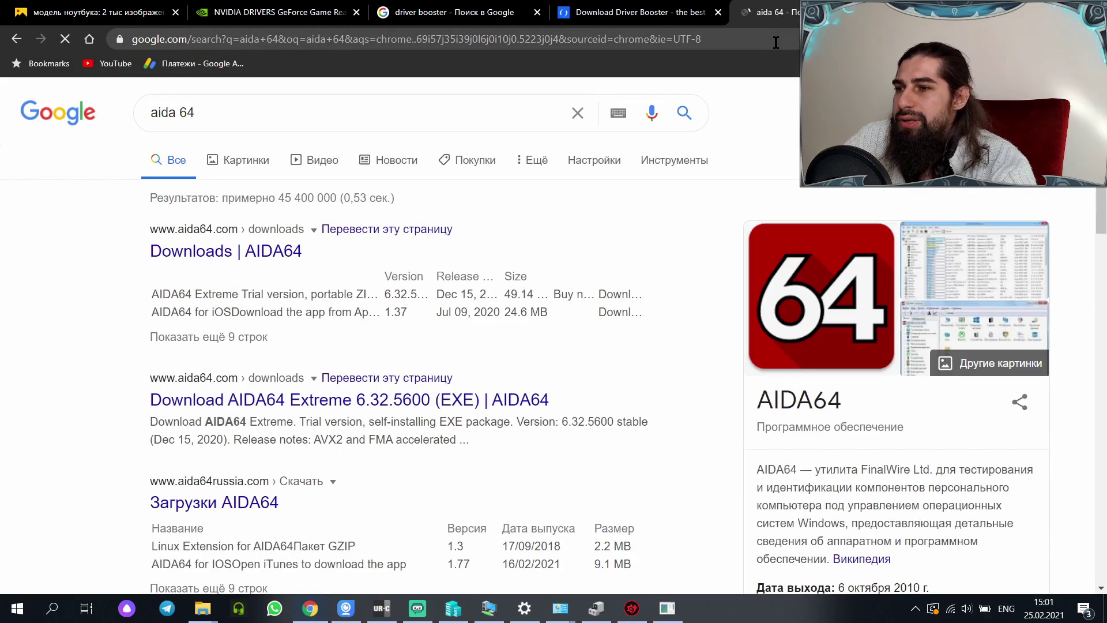
{"action": "middle_click", "coordinate": [236, 263]}
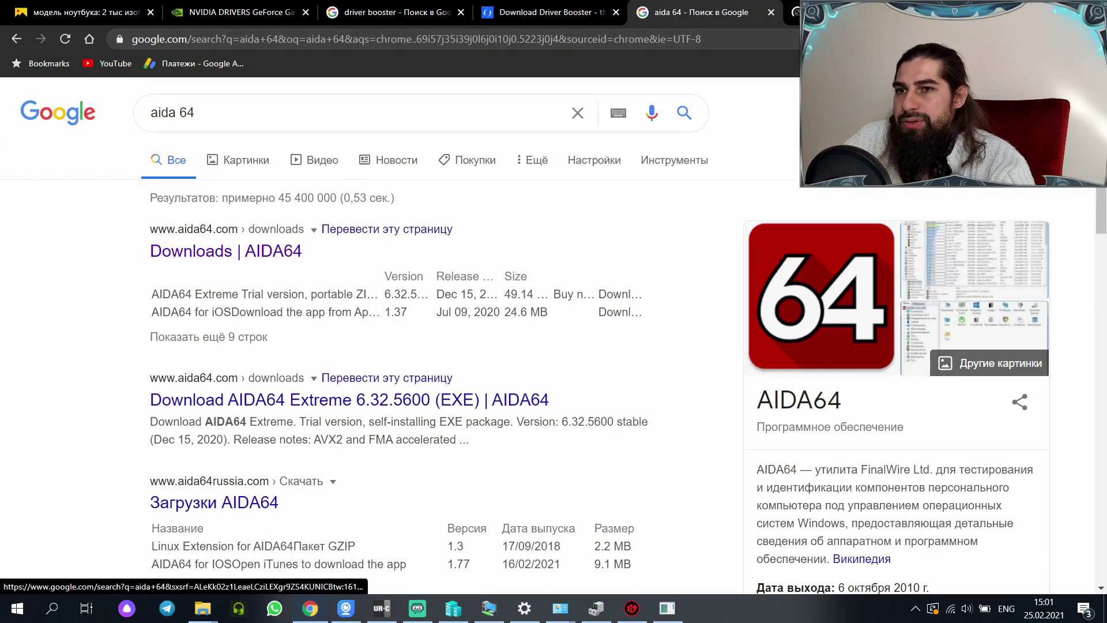
{"action": "left_click", "coordinate": [819, 12]}
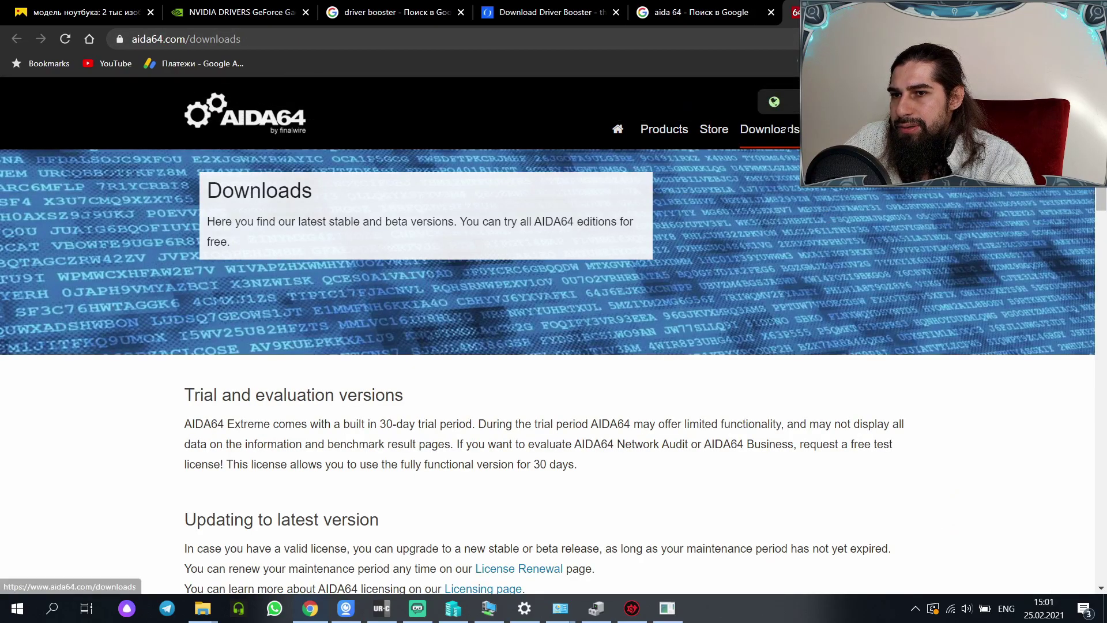
{"action": "scroll", "coordinate": [562, 369], "scroll_direction": "down", "scroll_amount": 5}
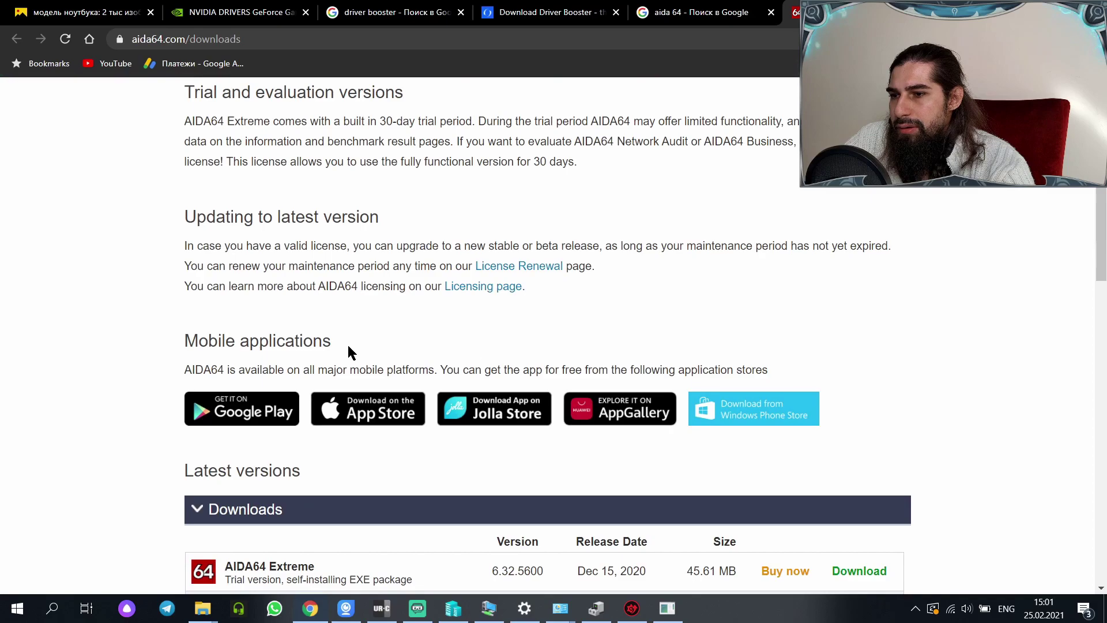
{"action": "scroll", "coordinate": [348, 344], "scroll_direction": "down", "scroll_amount": 3}
{"action": "scroll", "coordinate": [893, 346], "scroll_direction": "down", "scroll_amount": 3}
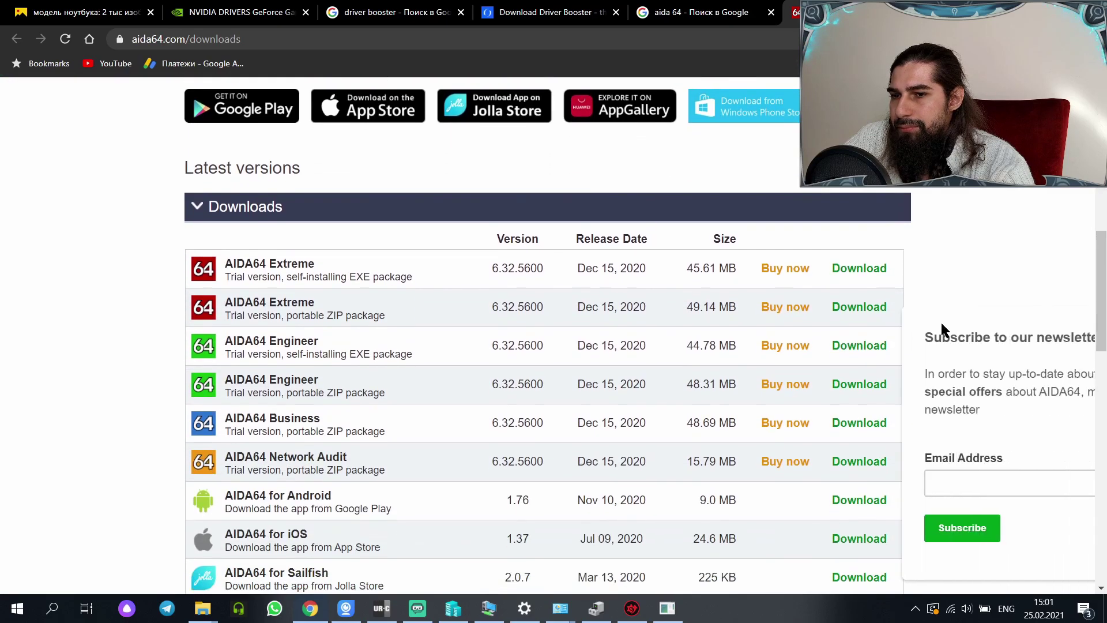
{"action": "left_click", "coordinate": [1076, 310]}
{"action": "scroll", "coordinate": [1059, 317], "scroll_direction": "down", "scroll_amount": 3}
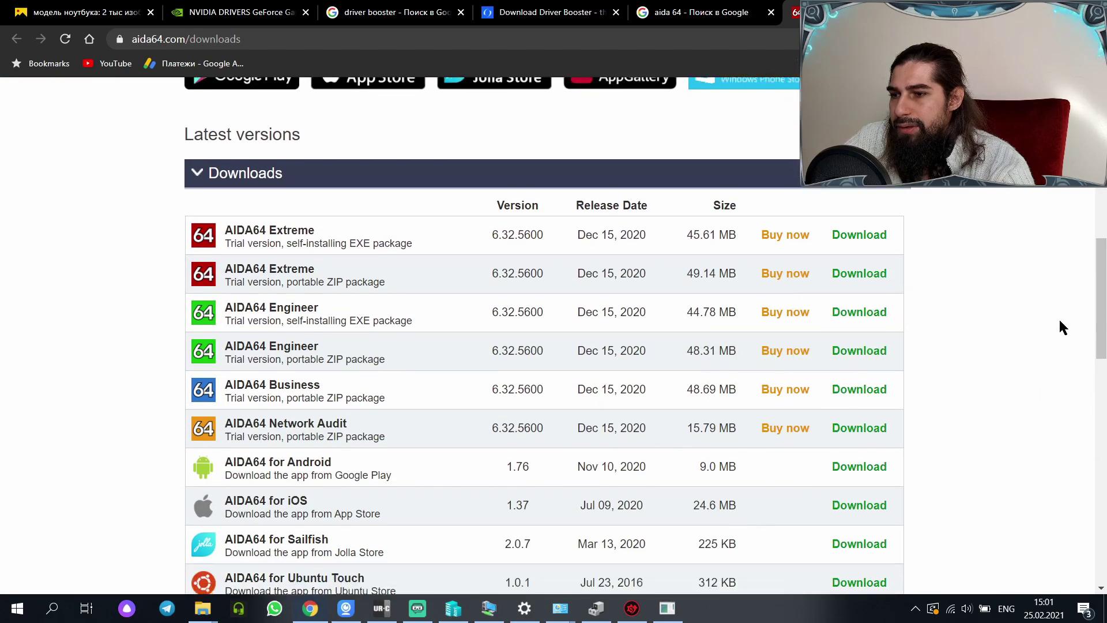
{"action": "scroll", "coordinate": [963, 320], "scroll_direction": "up", "scroll_amount": 2}
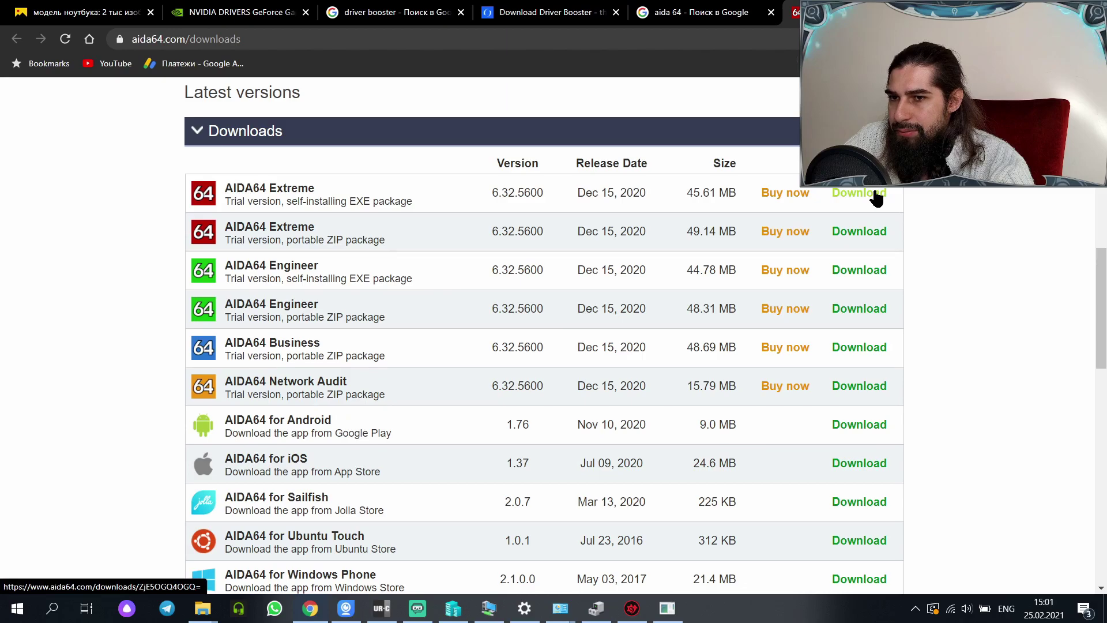
Step: Search Google for "aida64 free" and open the official AIDA64 downloads result in a separate tab
{"action": "left_click", "coordinate": [669, 13]}
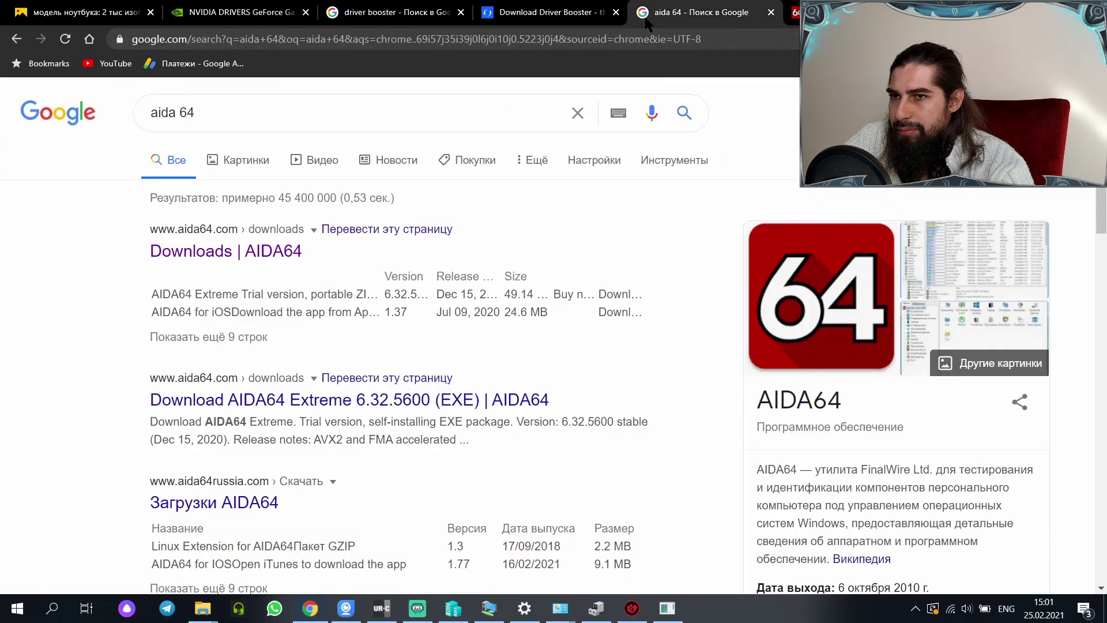
{"action": "left_click", "coordinate": [254, 110]}
{"action": "type", "text": "free"}
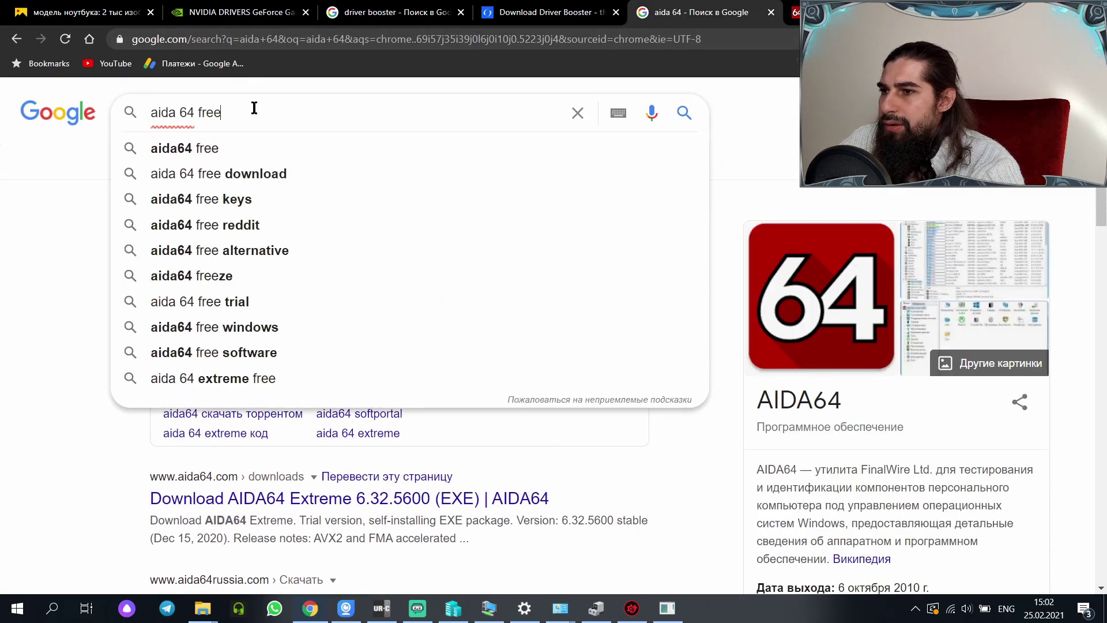
{"action": "key", "text": "Down"}
{"action": "key", "text": "Return"}
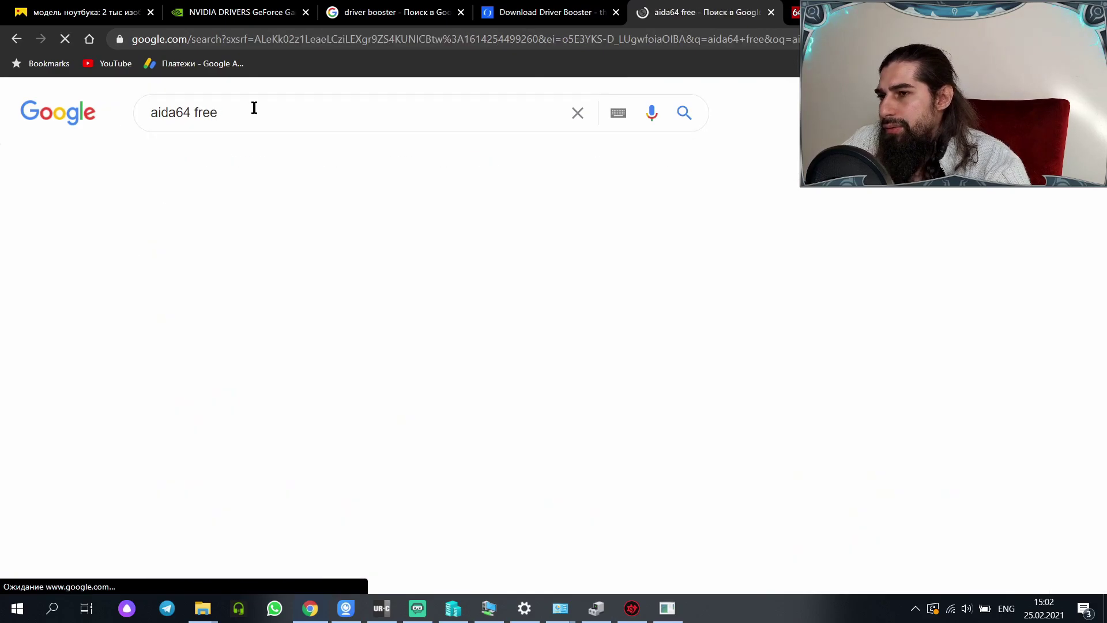
{"action": "middle_click", "coordinate": [246, 292]}
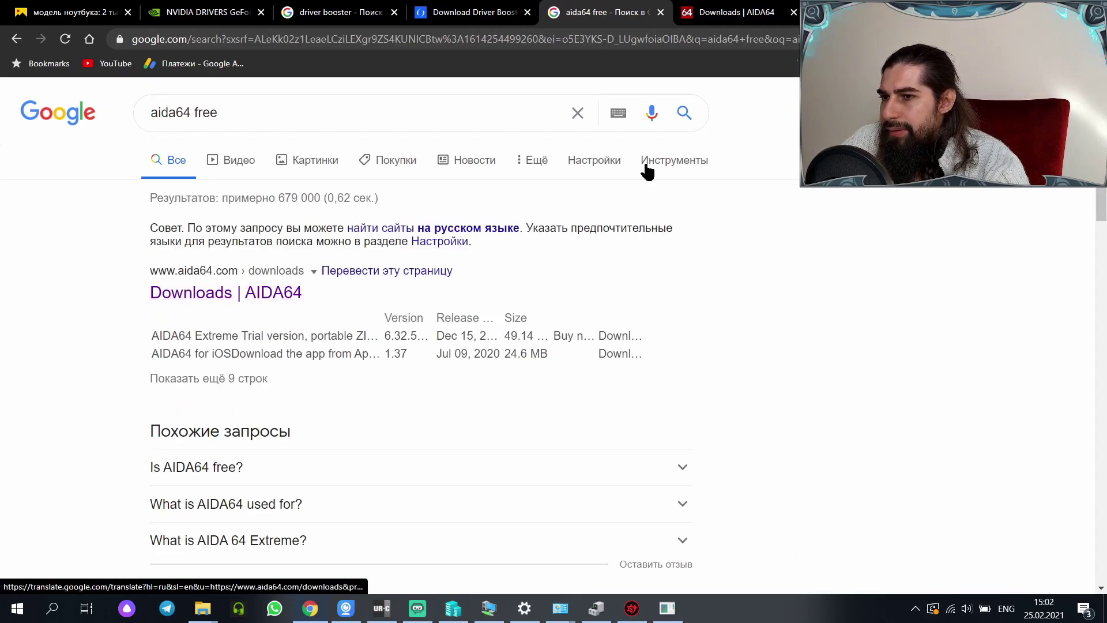
{"action": "left_click", "coordinate": [876, 13]}
Step: Download the AIDA64 Extreme self-installing EXE package from download.aida64.com and set the file to open on completion
{"action": "scroll", "coordinate": [807, 252], "scroll_direction": "down", "scroll_amount": 10}
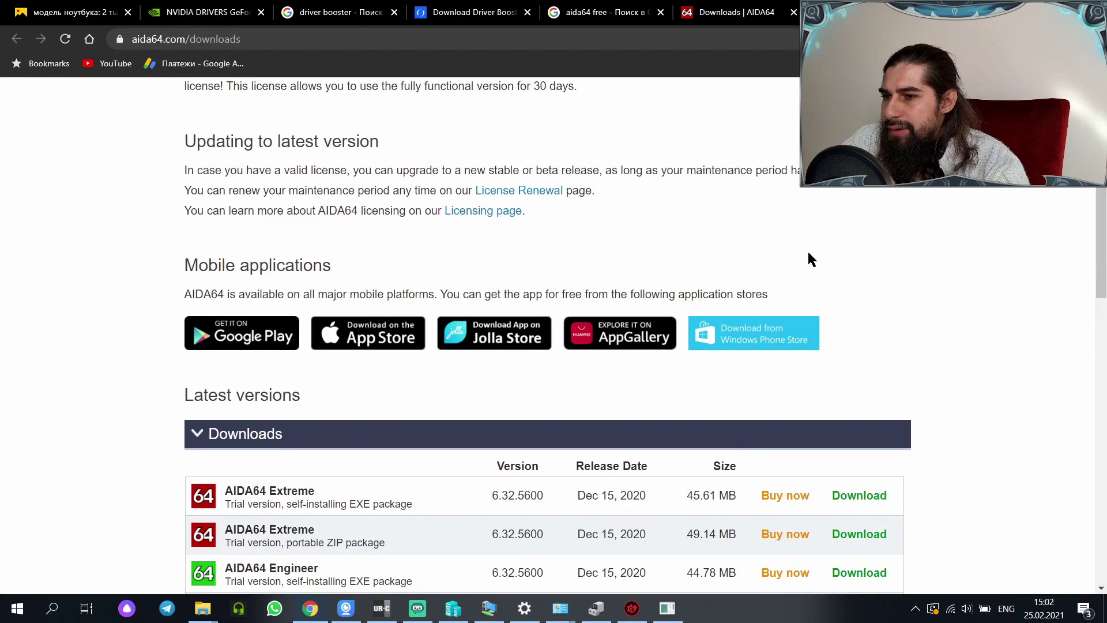
{"action": "scroll", "coordinate": [853, 470], "scroll_direction": "down", "scroll_amount": 1}
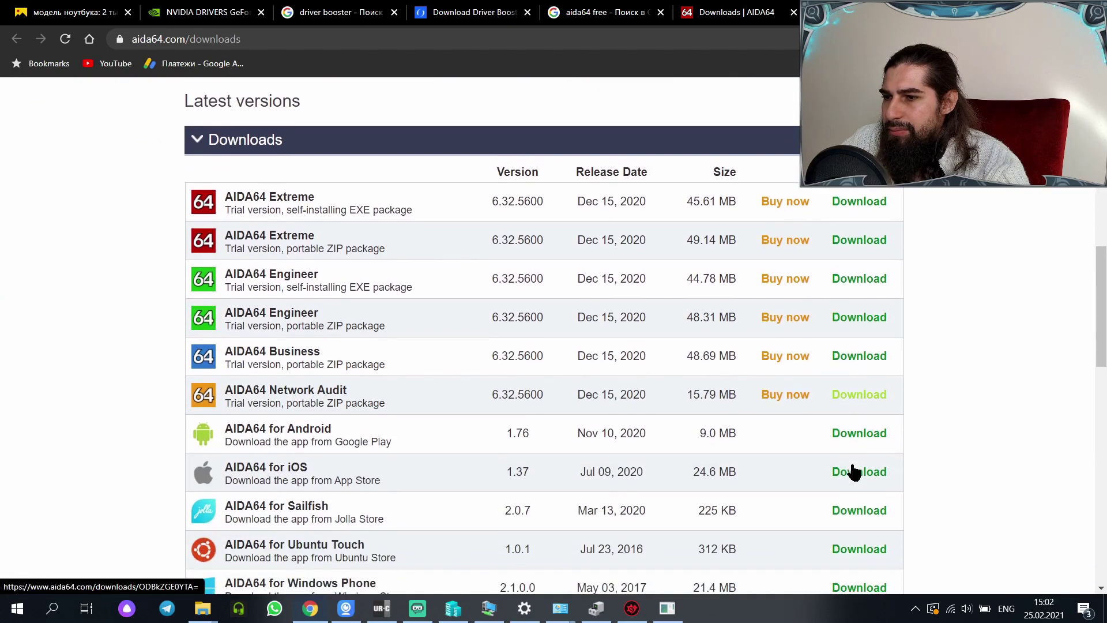
{"action": "scroll", "coordinate": [760, 436], "scroll_direction": "down", "scroll_amount": 2}
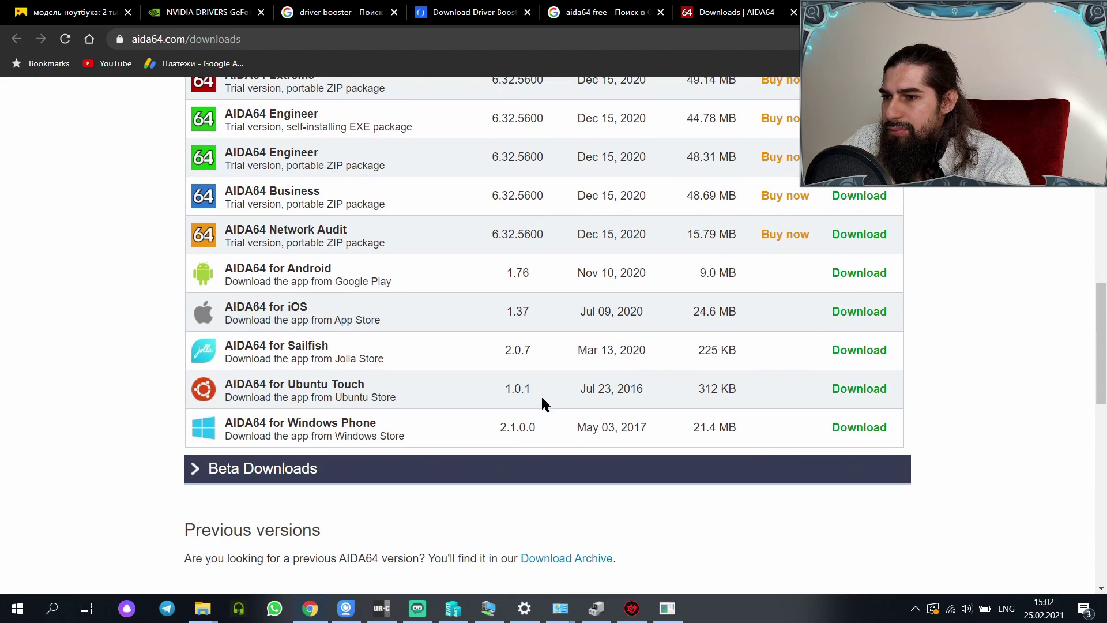
{"action": "scroll", "coordinate": [697, 435], "scroll_direction": "up", "scroll_amount": 3}
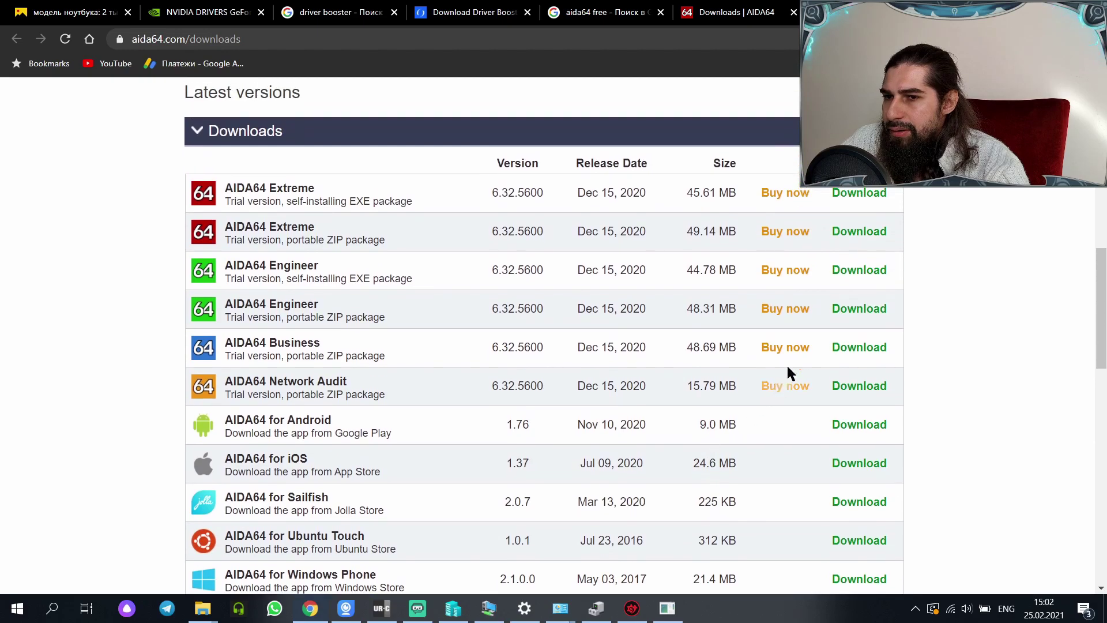
{"action": "left_click", "coordinate": [860, 192]}
{"action": "scroll", "coordinate": [411, 407], "scroll_direction": "down", "scroll_amount": 3}
{"action": "left_click", "coordinate": [369, 195]}
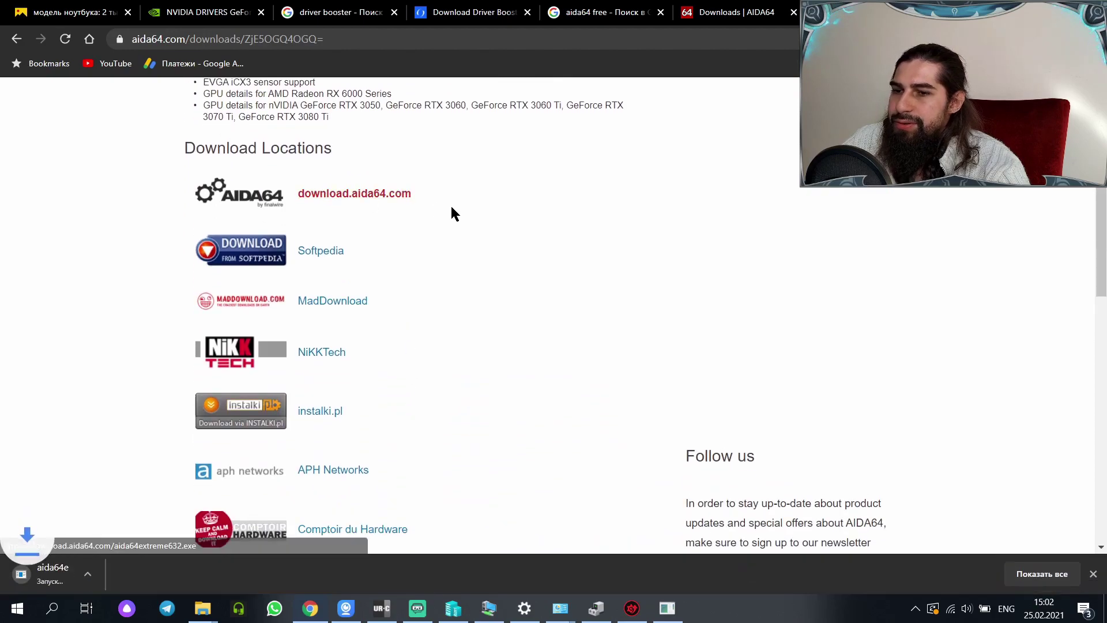
{"action": "left_click", "coordinate": [154, 576]}
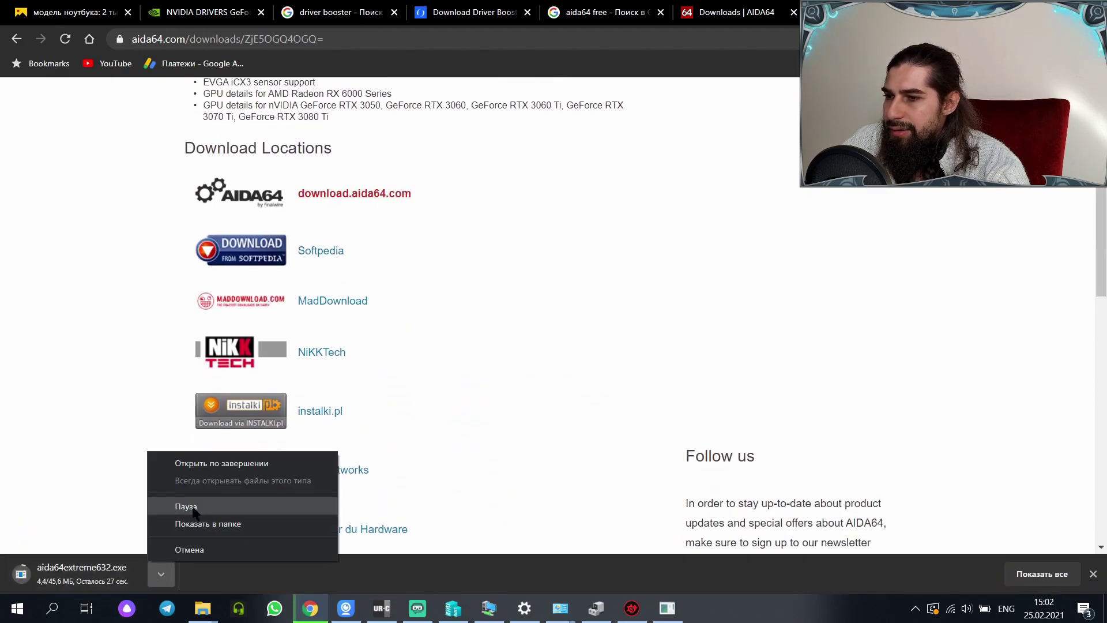
{"action": "left_click", "coordinate": [216, 463]}
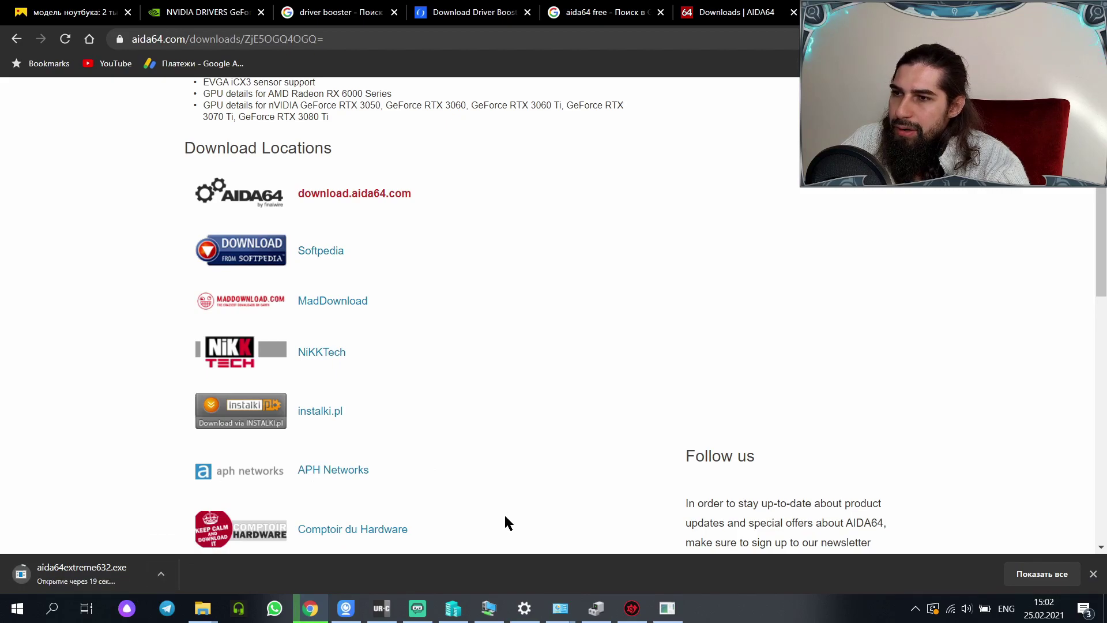
Step: Install AIDA64 Extreme with the licence agreement accepted and the default options kept, and launch it with permission to make changes
{"action": "scroll", "coordinate": [505, 517], "scroll_direction": "up", "scroll_amount": 4}
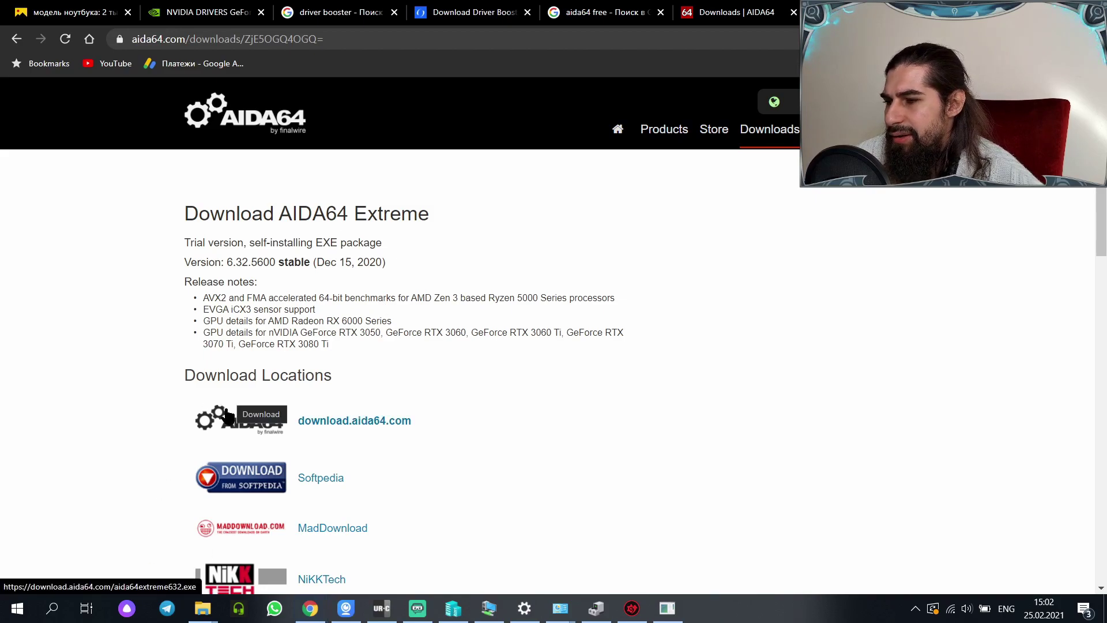
{"action": "left_click", "coordinate": [484, 397]}
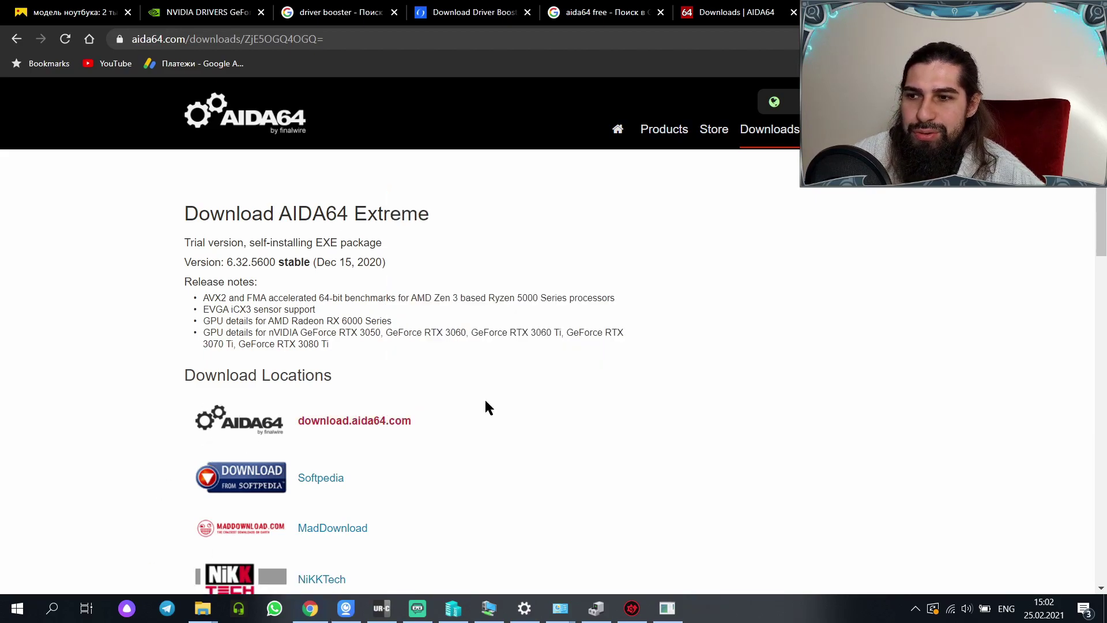
{"action": "left_click", "coordinate": [559, 336]}
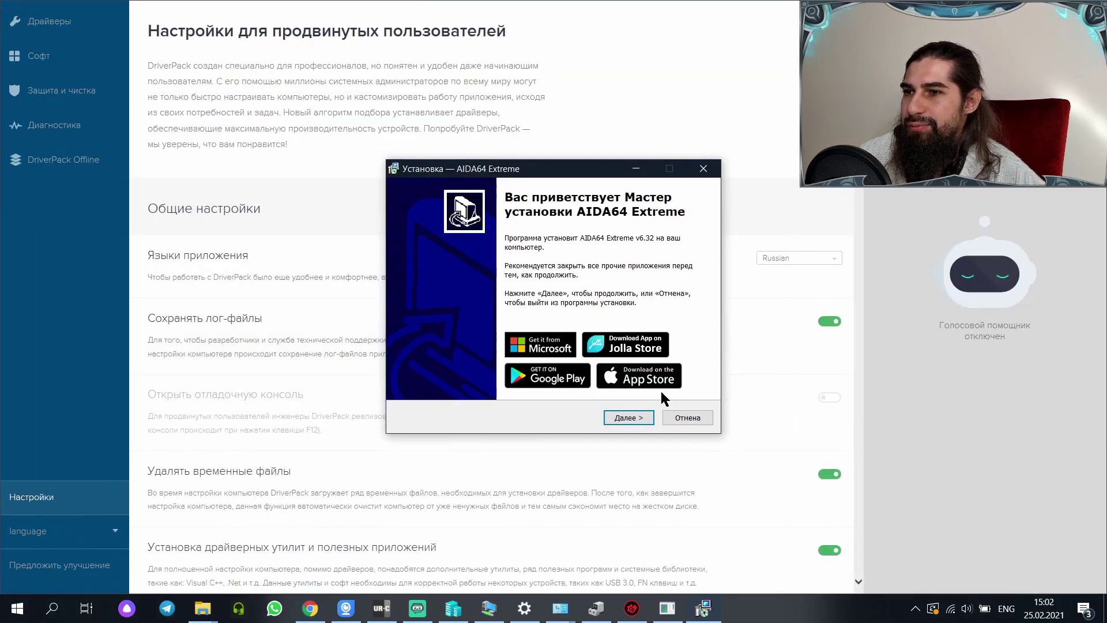
{"action": "left_click", "coordinate": [643, 417]}
{"action": "left_click", "coordinate": [514, 374]}
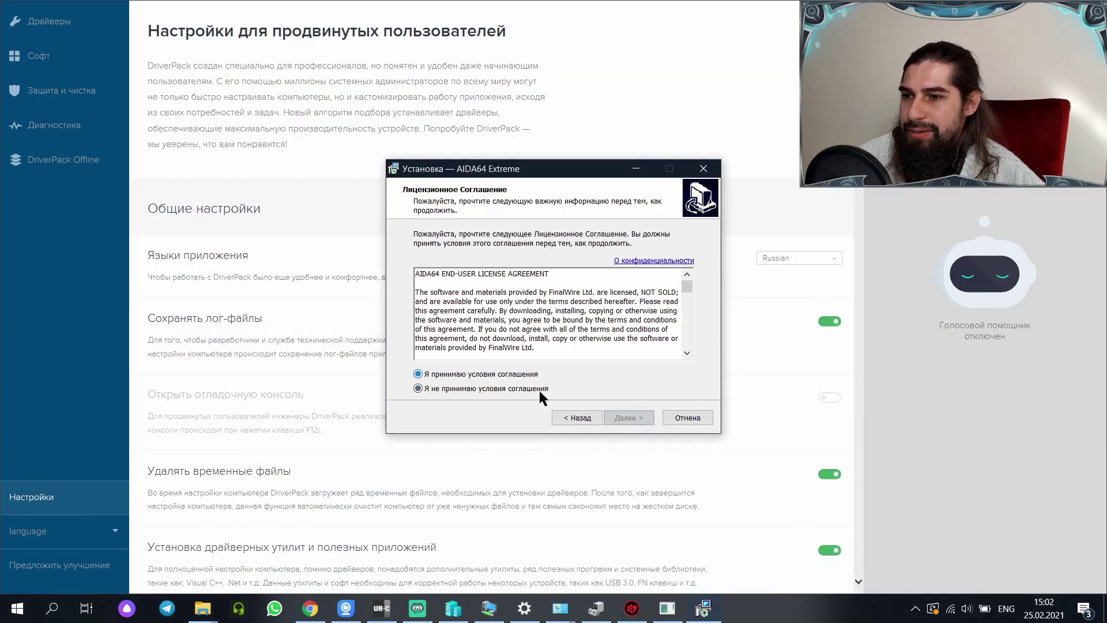
{"action": "left_click", "coordinate": [634, 418]}
{"action": "left_click", "coordinate": [635, 419]}
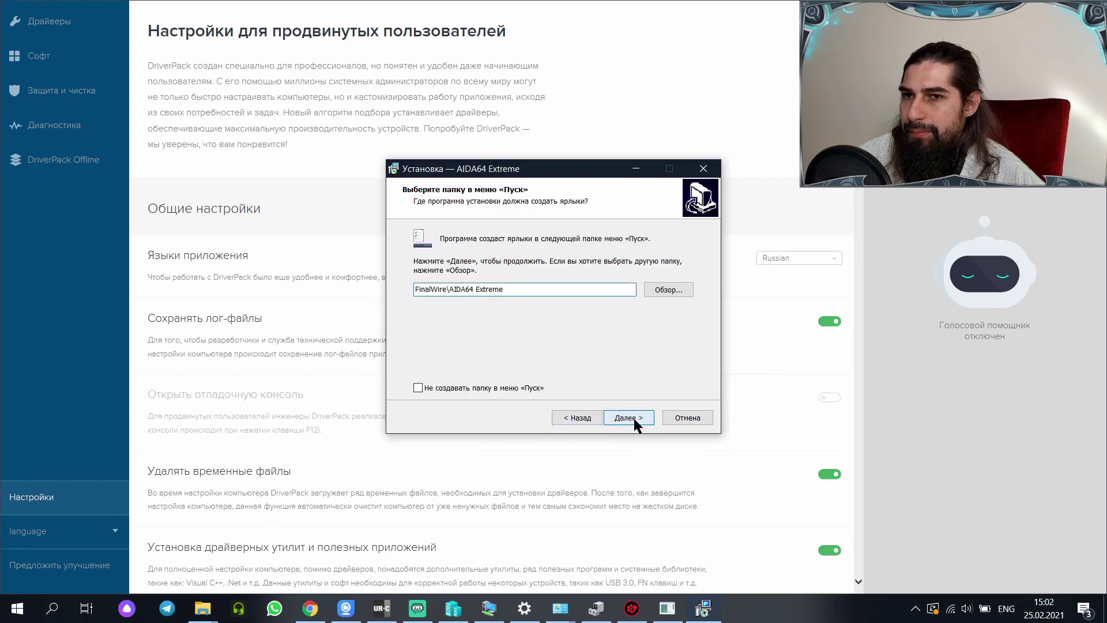
{"action": "left_click", "coordinate": [634, 420]}
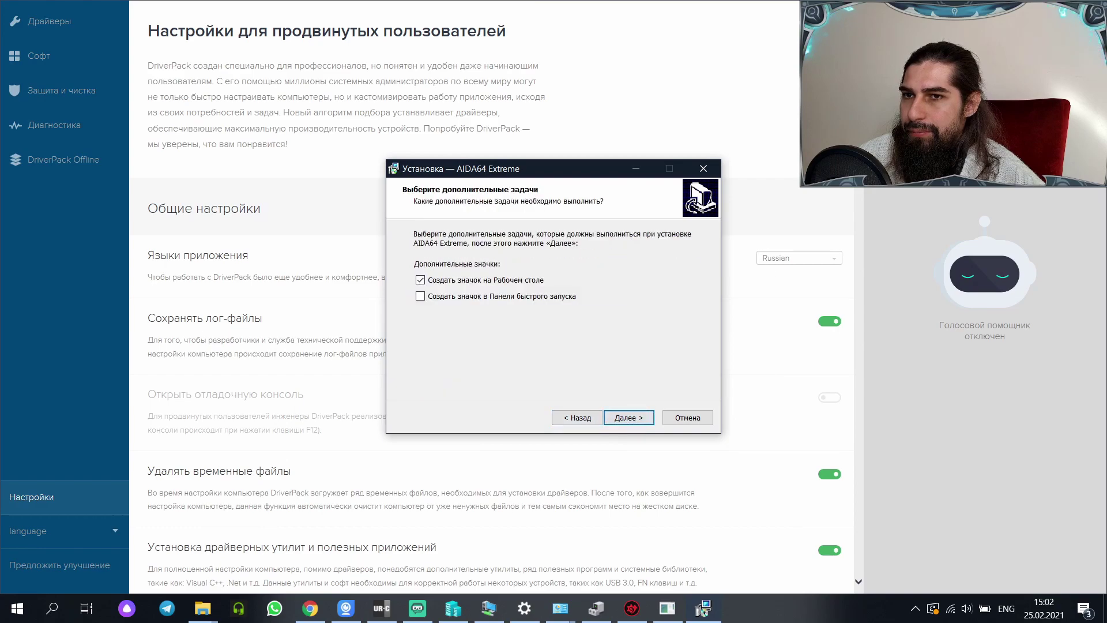
{"action": "left_click", "coordinate": [625, 414]}
{"action": "left_click", "coordinate": [628, 419]}
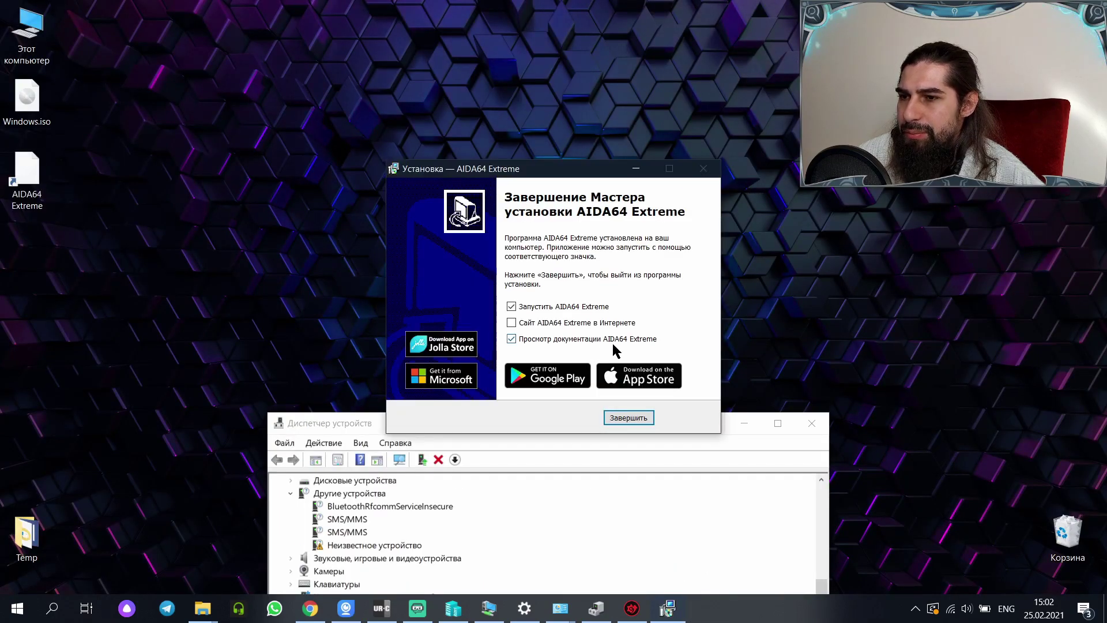
{"action": "left_click", "coordinate": [649, 419]}
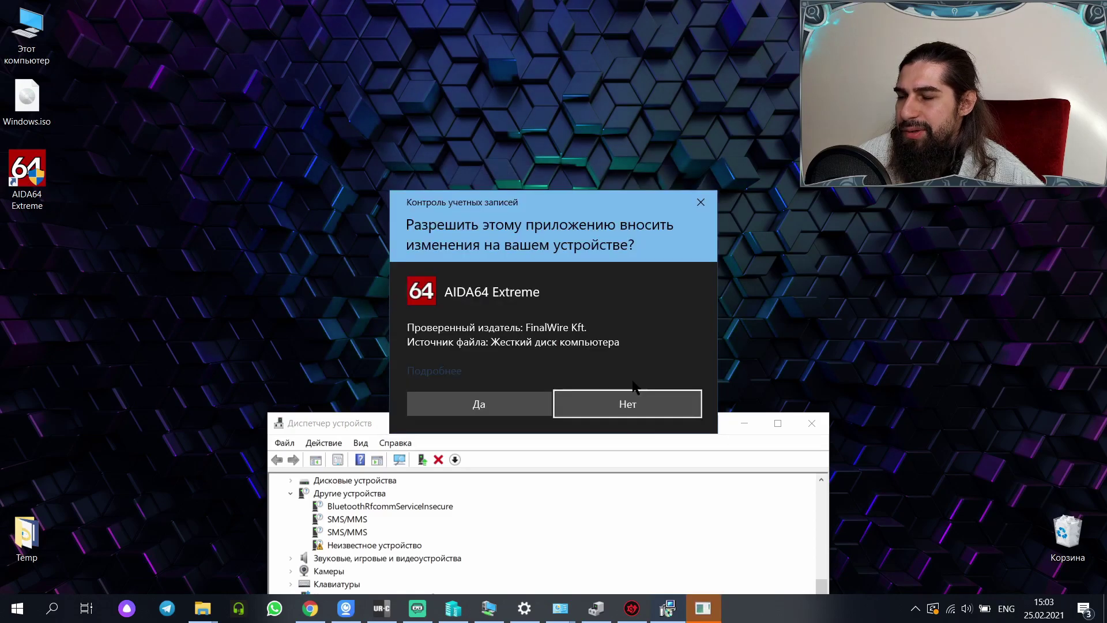
{"action": "left_click", "coordinate": [504, 404]}
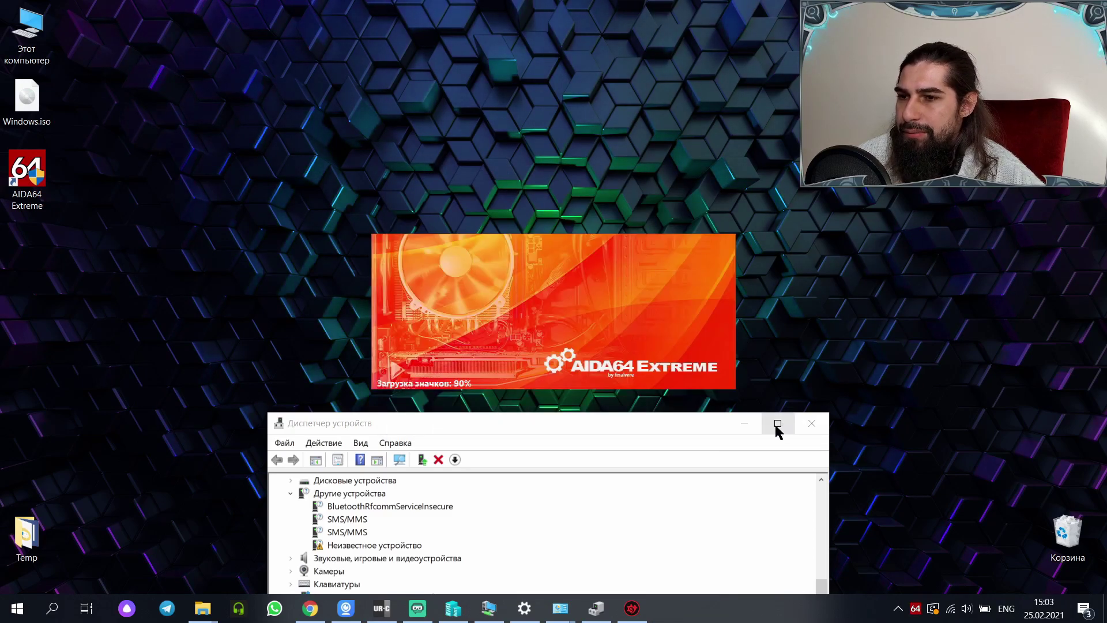
Step: Clear away the Device Manager window and the AIDA64 trial notice, and maximise the AIDA64 window
{"action": "left_click_drag", "start_coordinate": [736, 427], "coordinate": [882, 99]}
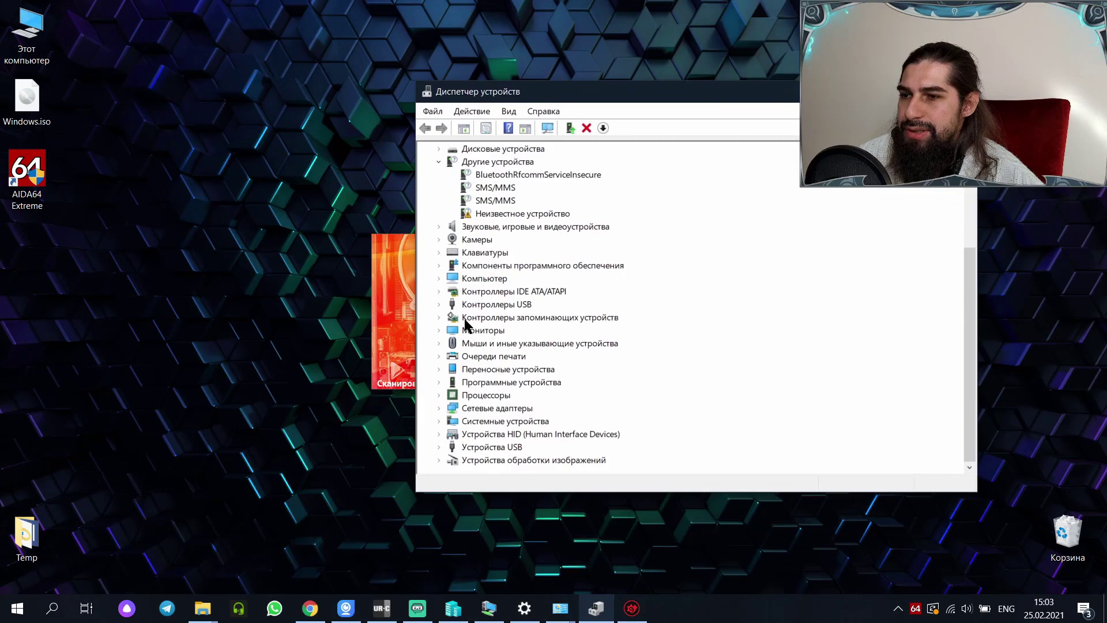
{"action": "scroll", "coordinate": [459, 324], "scroll_direction": "up", "scroll_amount": 4}
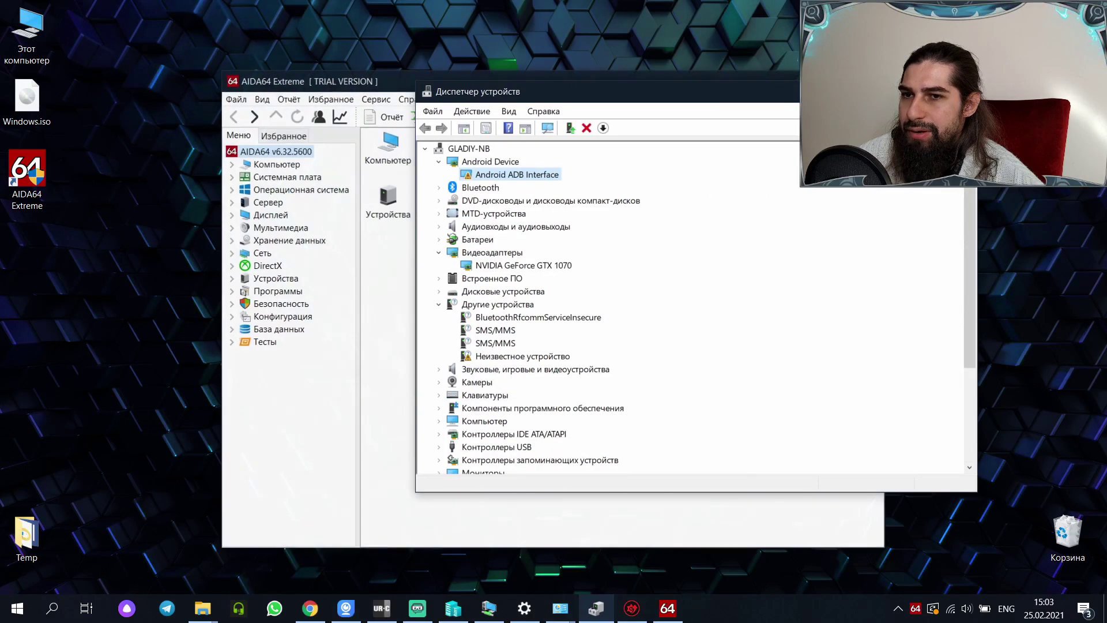
{"action": "left_click", "coordinate": [962, 91]}
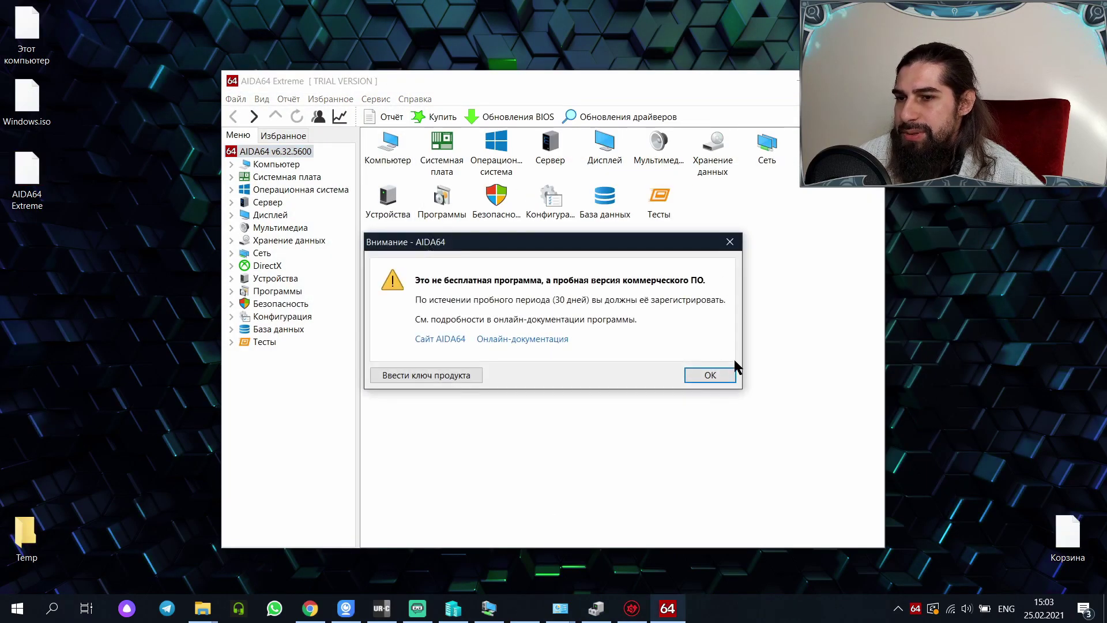
{"action": "left_click", "coordinate": [723, 375]}
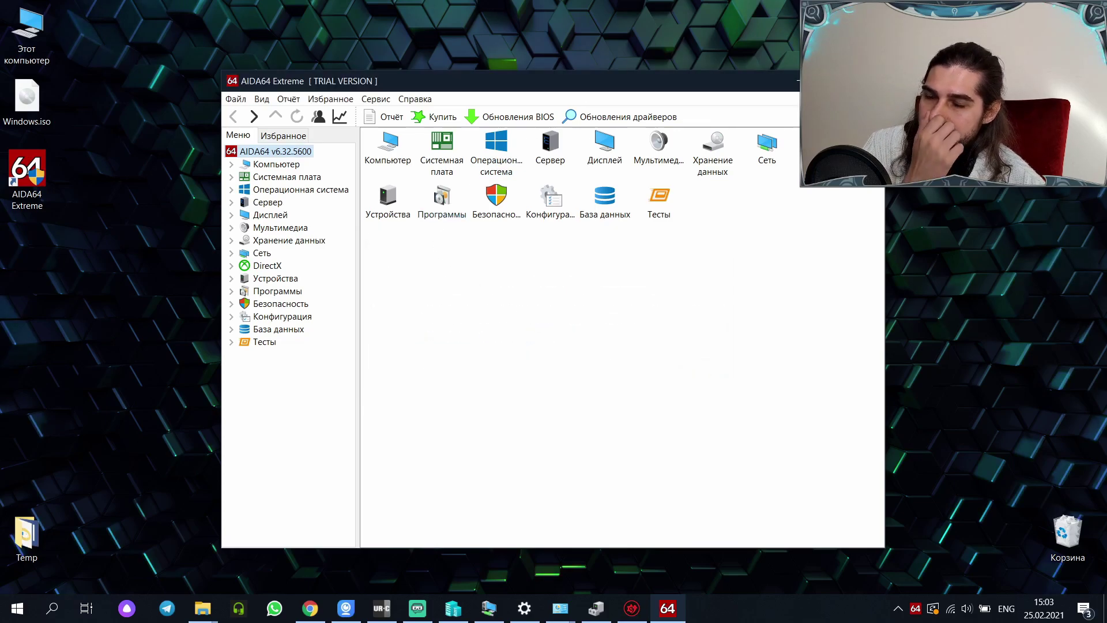
{"action": "left_click", "coordinate": [845, 81]}
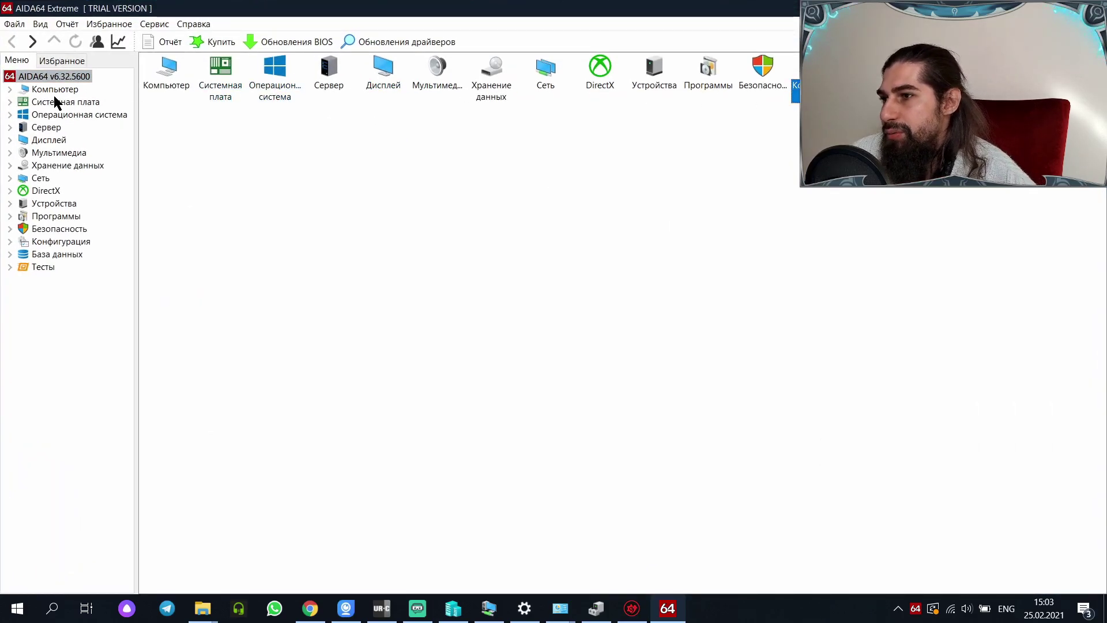
Step: Examine the motherboard model under Системная плата and the chipset details under Чипсет
{"action": "left_click", "coordinate": [10, 102]}
{"action": "left_click", "coordinate": [54, 102]}
{"action": "left_click", "coordinate": [87, 141]}
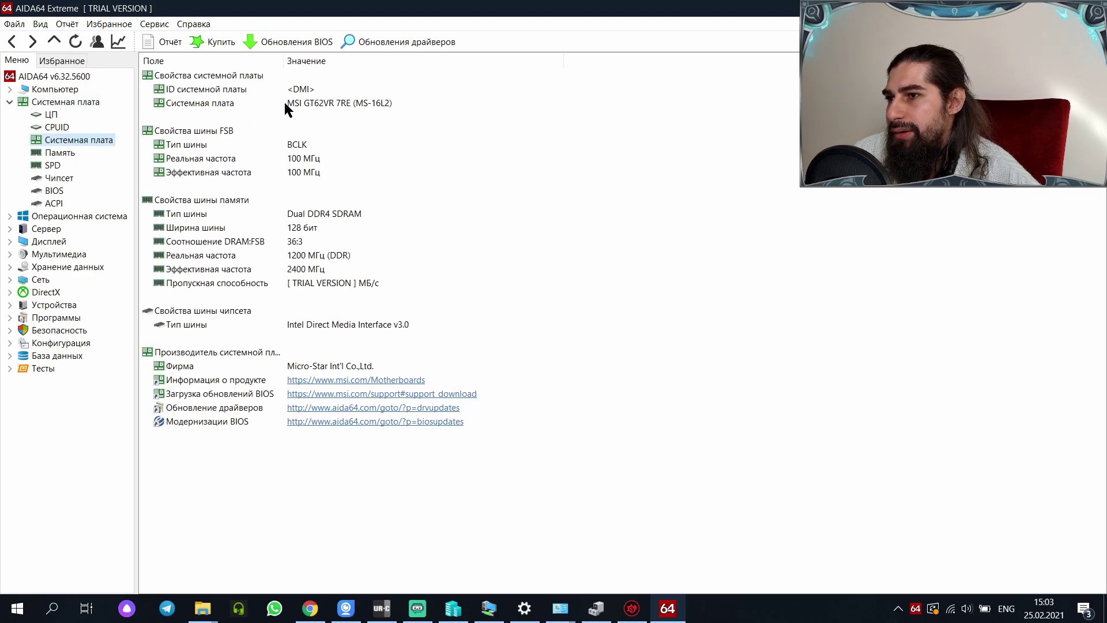
{"action": "left_click", "coordinate": [304, 106]}
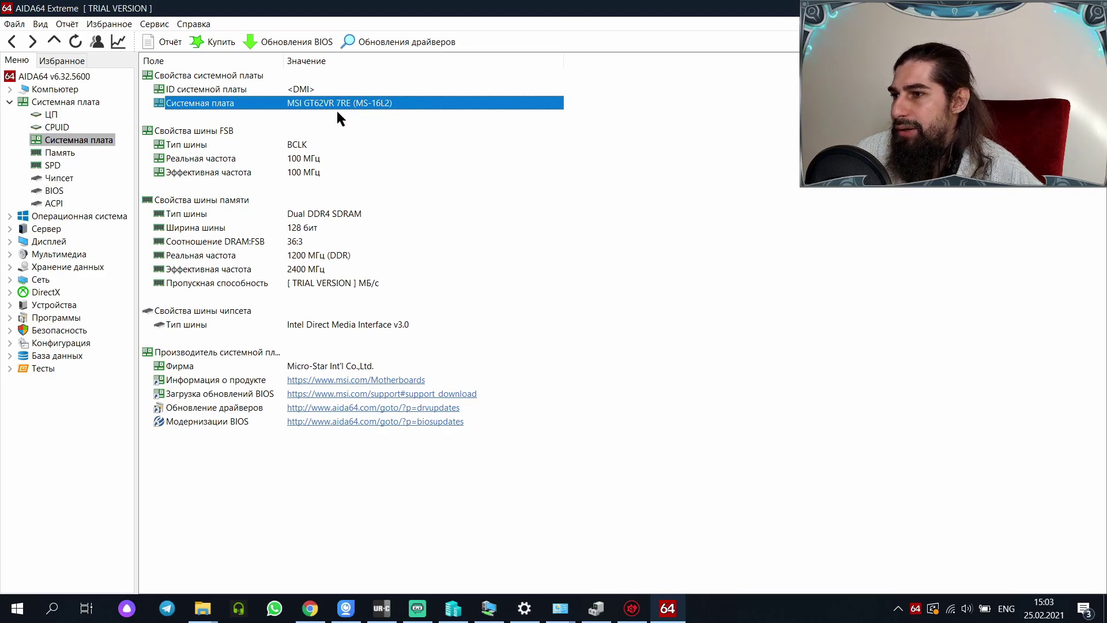
{"action": "left_click", "coordinate": [59, 178]}
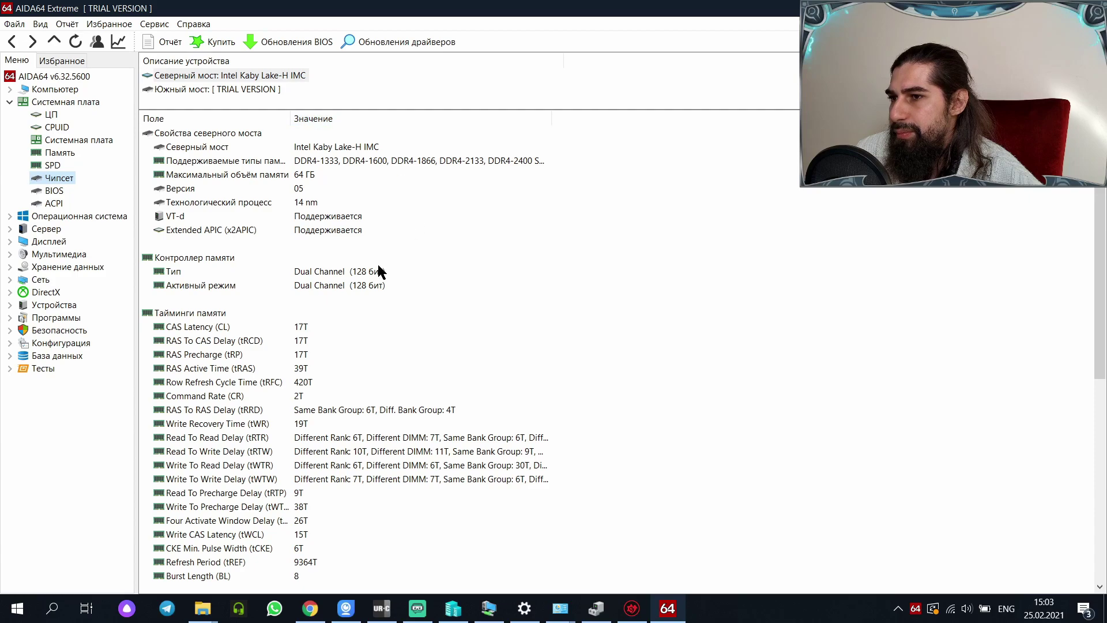
Step: Examine the north bridge entry under Чипсет and the processor type and properties under ЦП
{"action": "left_click", "coordinate": [315, 148]}
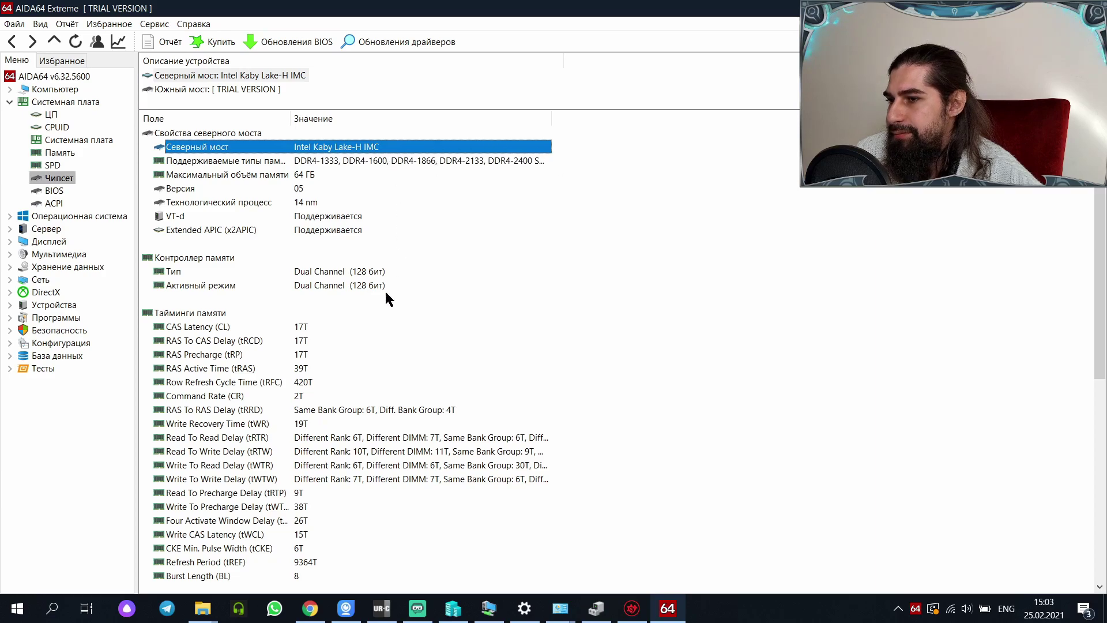
{"action": "left_click", "coordinate": [53, 114]}
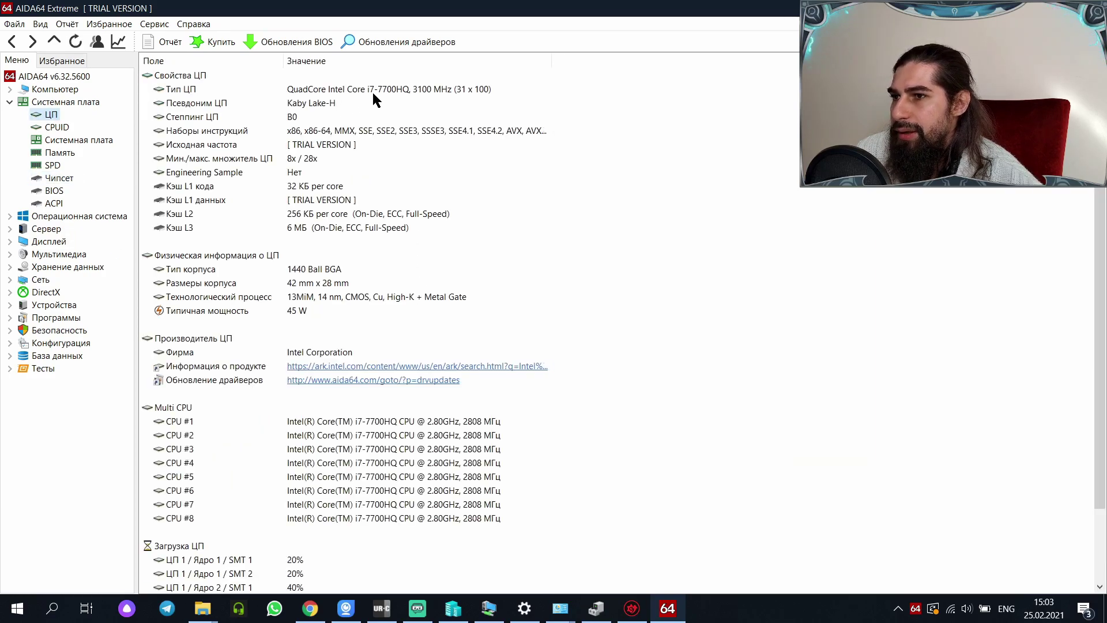
{"action": "left_click", "coordinate": [374, 91]}
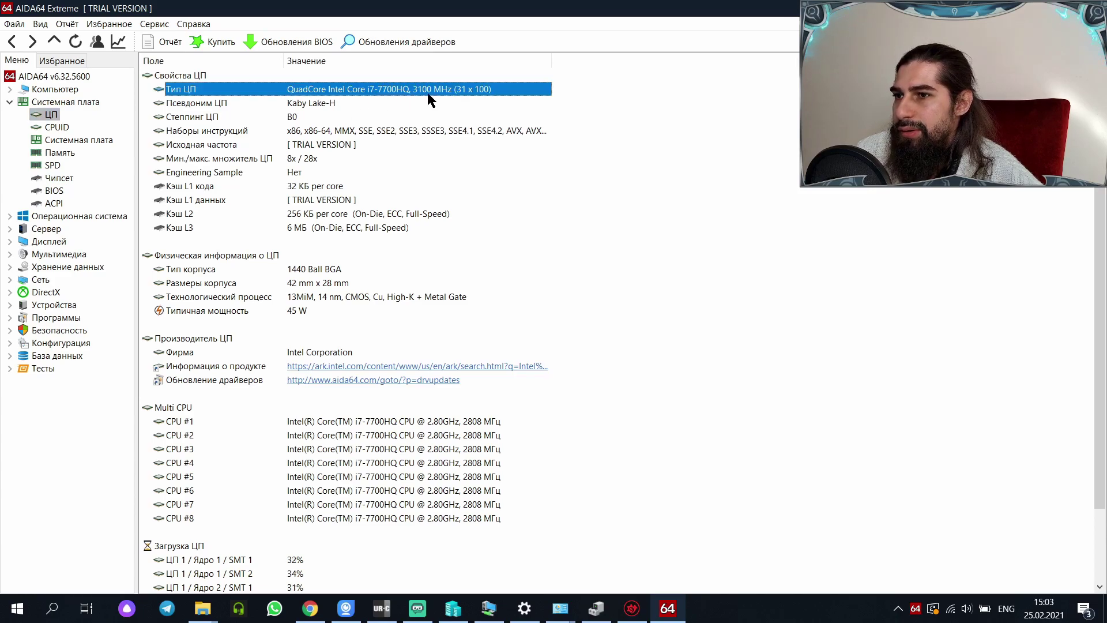
{"action": "scroll", "coordinate": [697, 490], "scroll_direction": "down", "scroll_amount": 2}
{"action": "scroll", "coordinate": [680, 494], "scroll_direction": "up", "scroll_amount": 2}
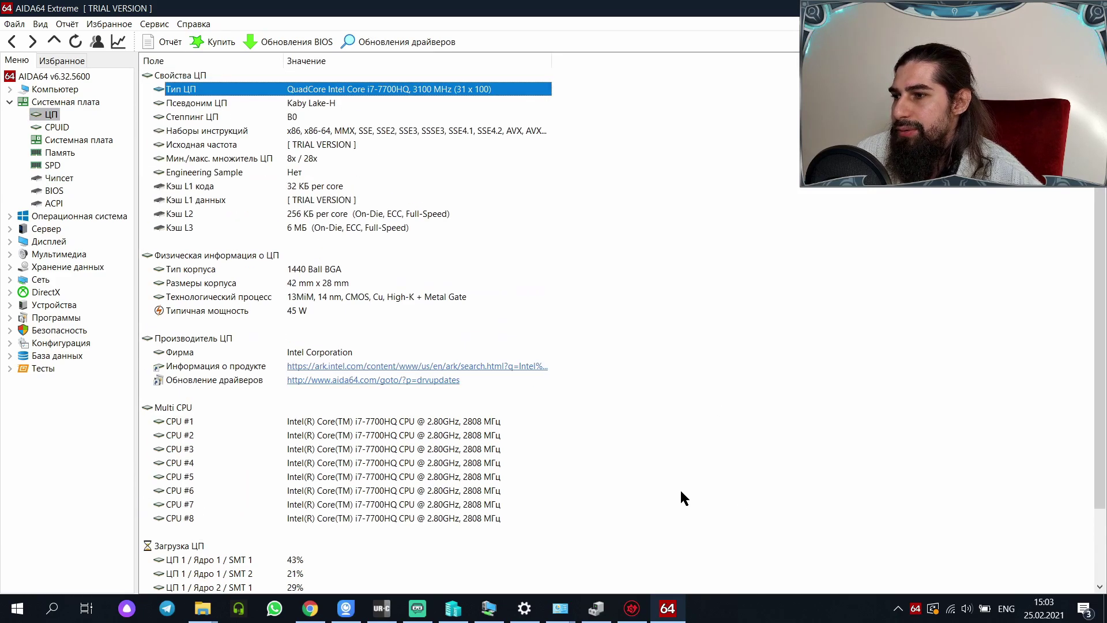
Step: Examine the Windows version, licence information and component versions under Операционная система
{"action": "left_click", "coordinate": [9, 216]}
{"action": "left_click", "coordinate": [51, 229]}
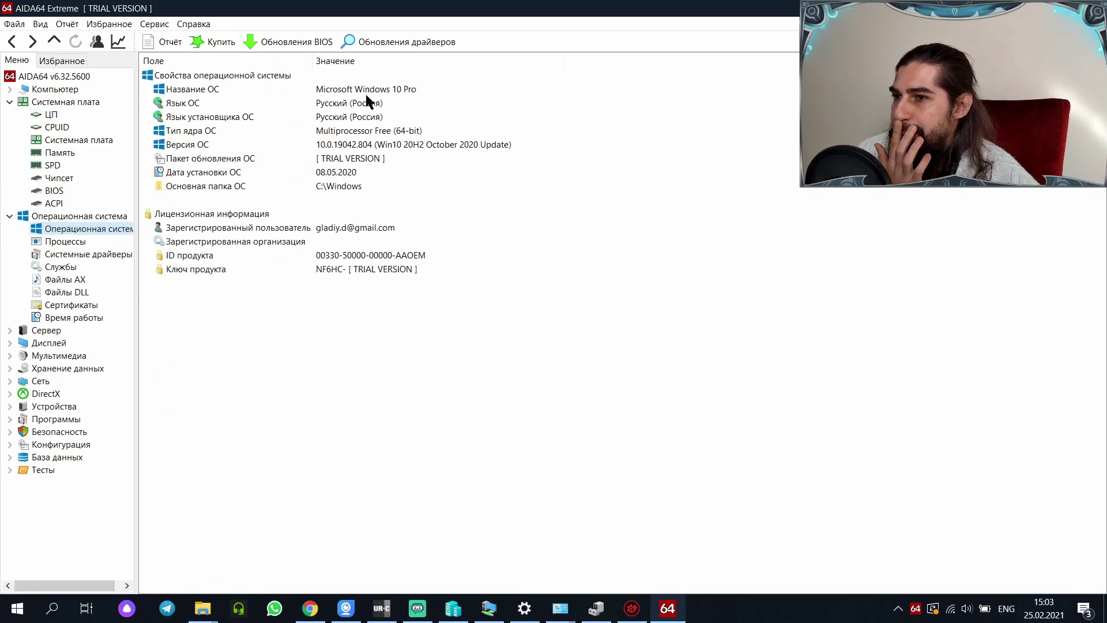
{"action": "left_click", "coordinate": [401, 142]}
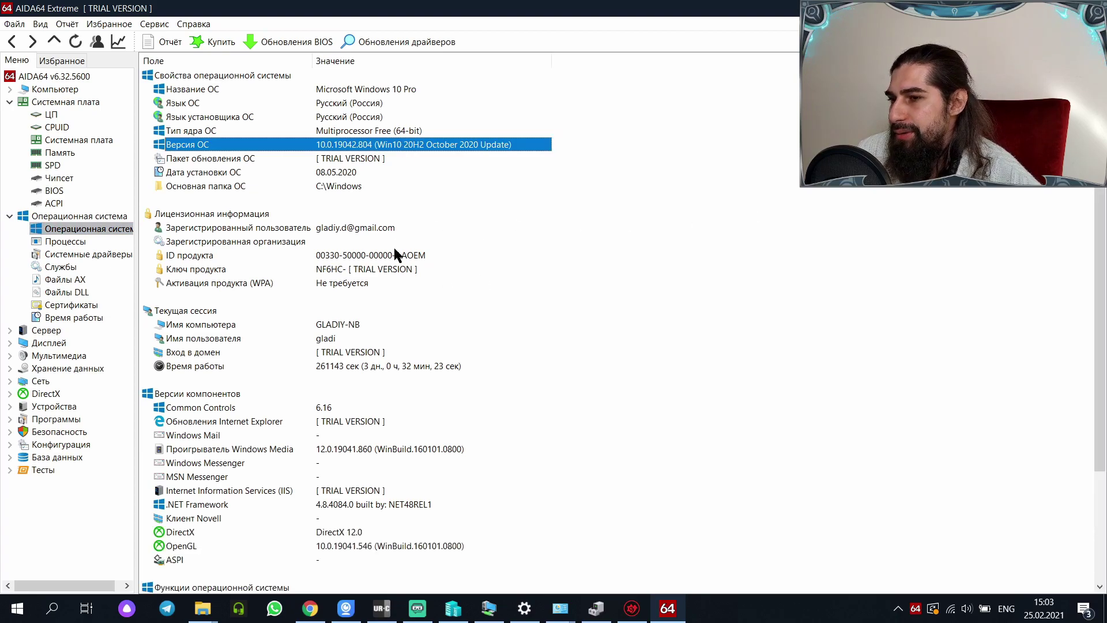
{"action": "scroll", "coordinate": [351, 356], "scroll_direction": "down", "scroll_amount": 1}
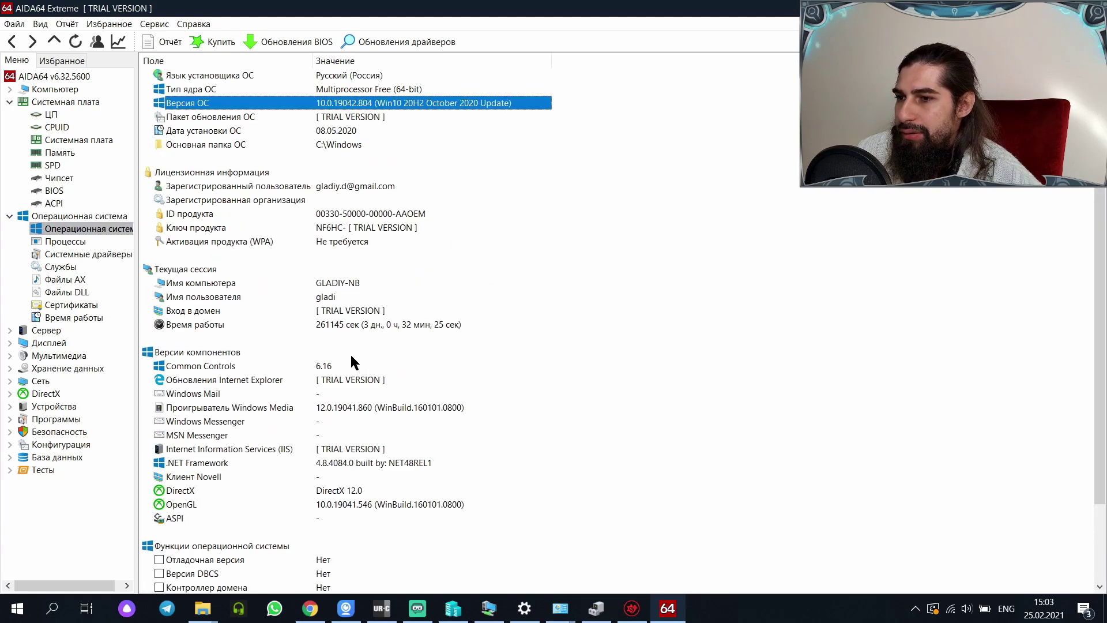
{"action": "left_click", "coordinate": [362, 384]}
{"action": "left_click", "coordinate": [322, 313]}
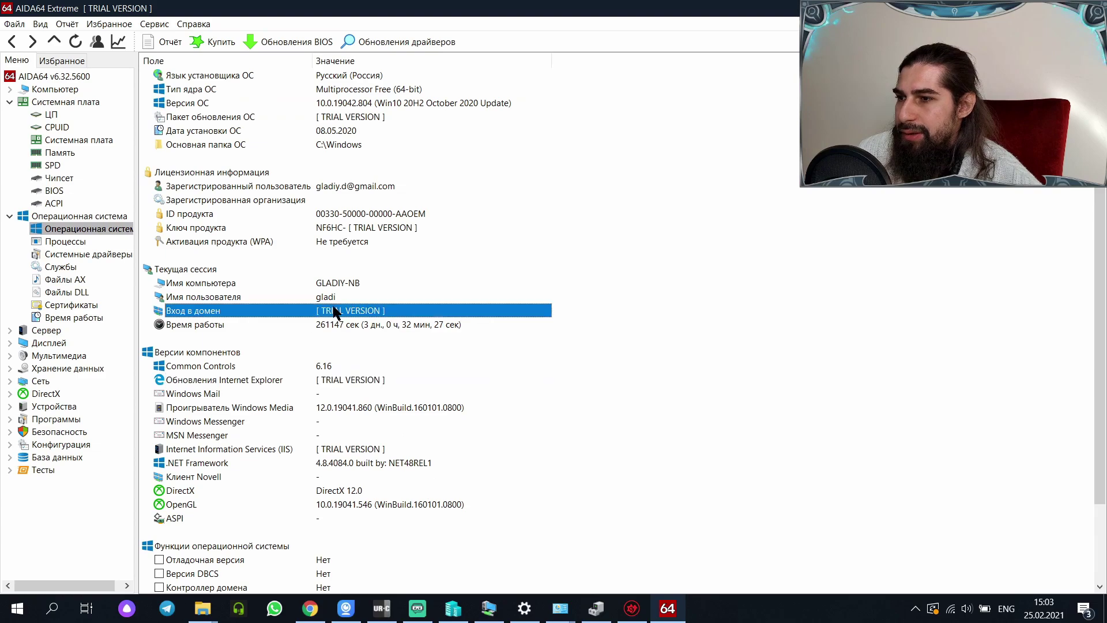
Step: Examine the graphics card description and driver details under Видео Windows and Видео PCI / AGP in the Дисплей category
{"action": "double_click", "coordinate": [34, 344]}
{"action": "left_click", "coordinate": [47, 358]}
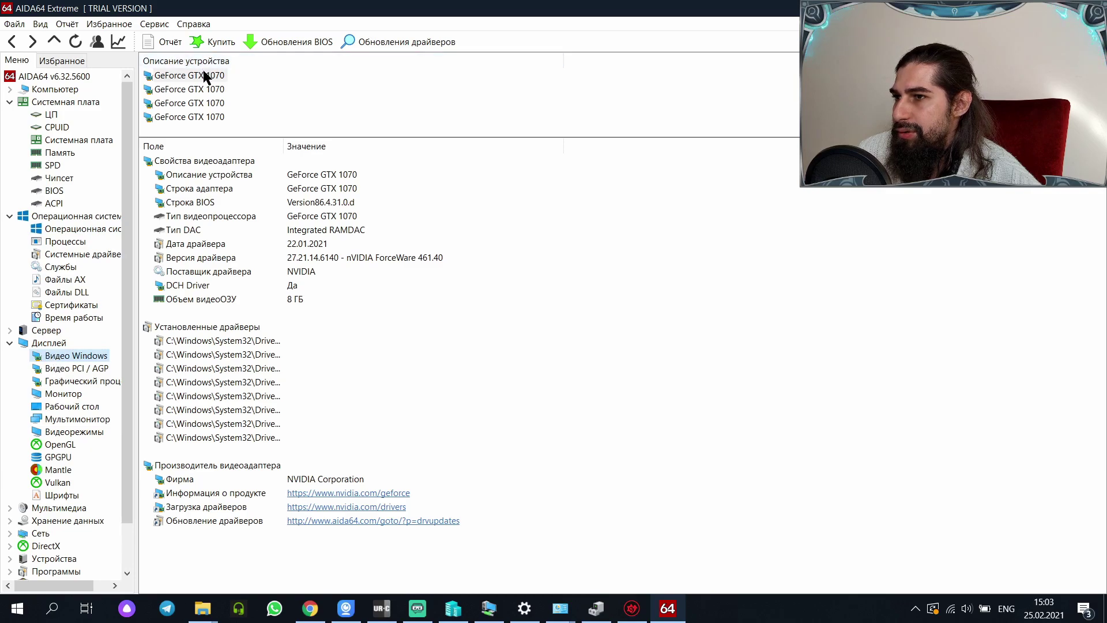
{"action": "left_click", "coordinate": [306, 189]}
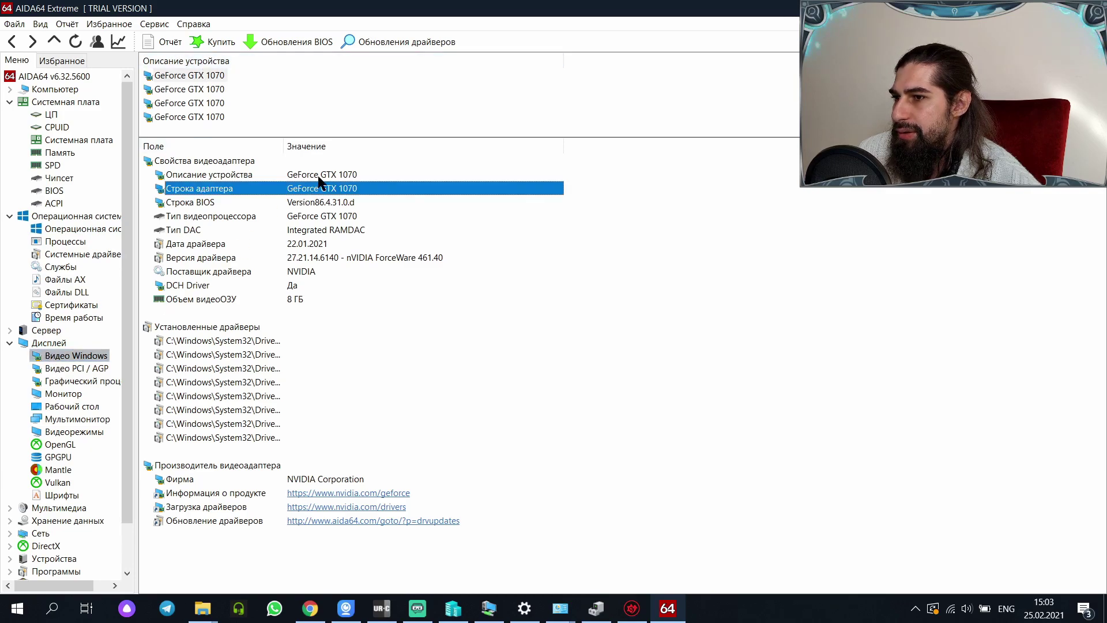
{"action": "key", "text": "Up"}
{"action": "left_click", "coordinate": [81, 366]}
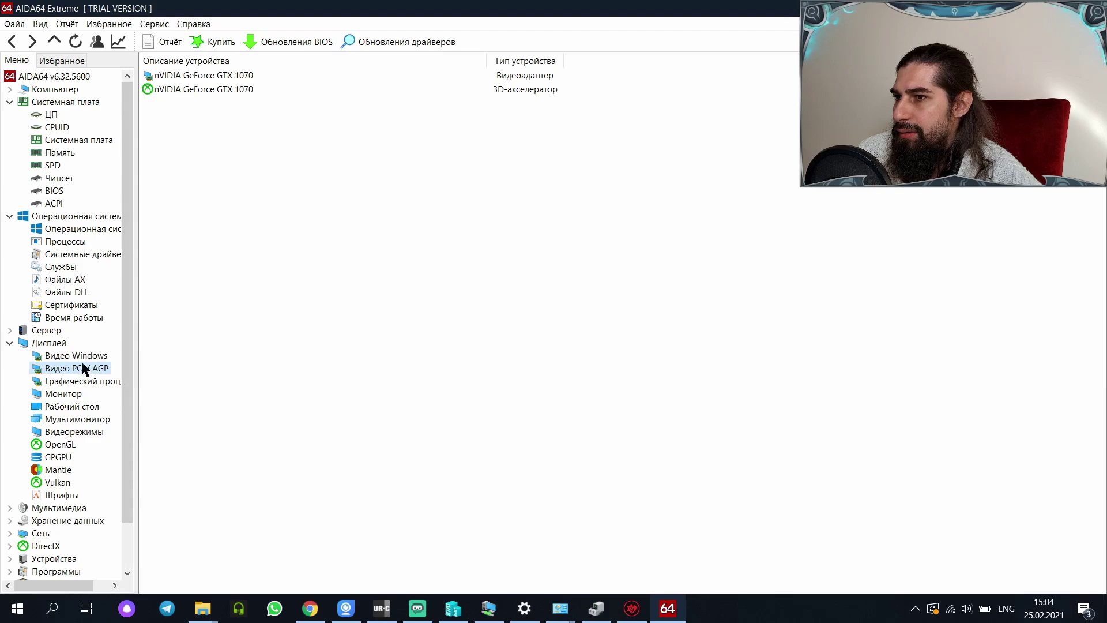
{"action": "left_click", "coordinate": [82, 356]}
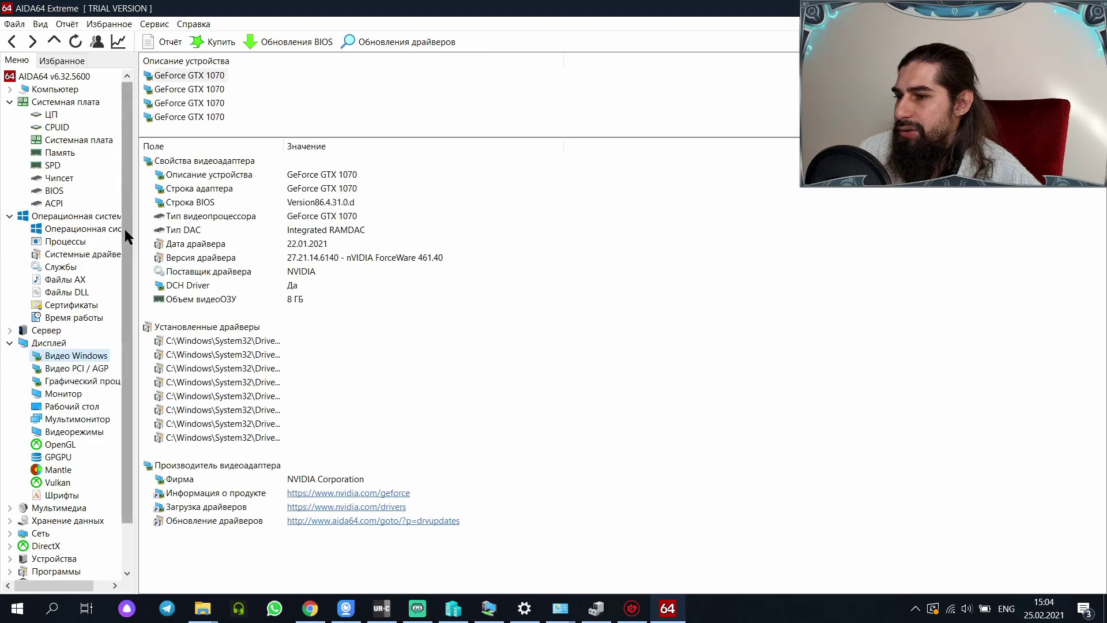
Step: Examine the ADATA and HGST drives under Хранение данных Windows and their partitions under Физические диски
{"action": "scroll", "coordinate": [80, 345], "scroll_direction": "down", "scroll_amount": 1}
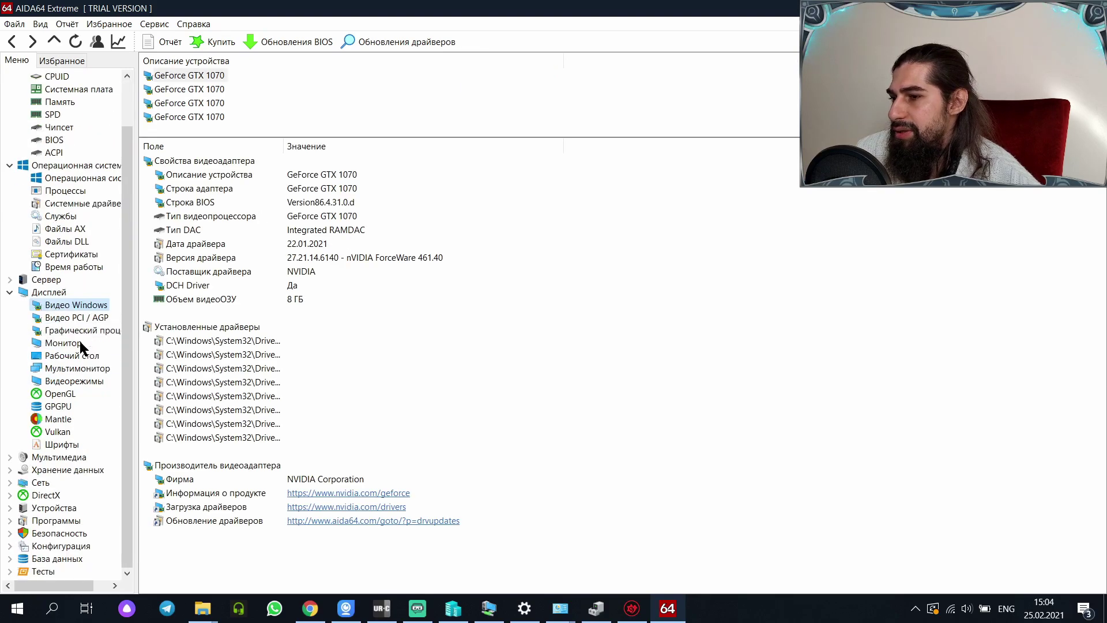
{"action": "left_click", "coordinate": [9, 470]}
{"action": "left_click", "coordinate": [74, 482]}
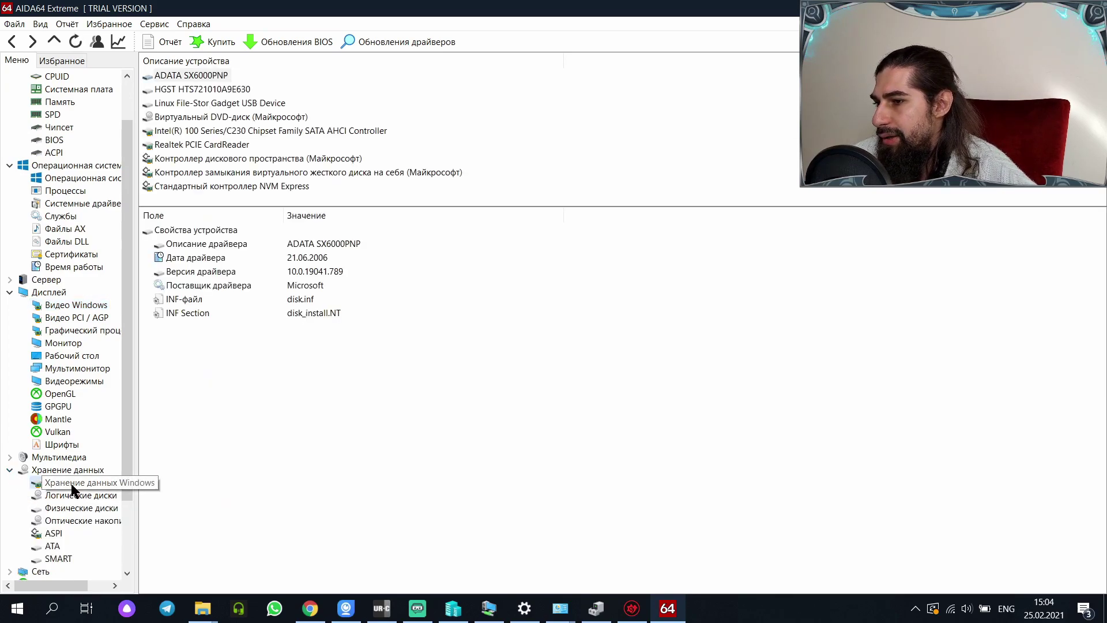
{"action": "left_click", "coordinate": [79, 494]}
{"action": "left_click", "coordinate": [78, 483]}
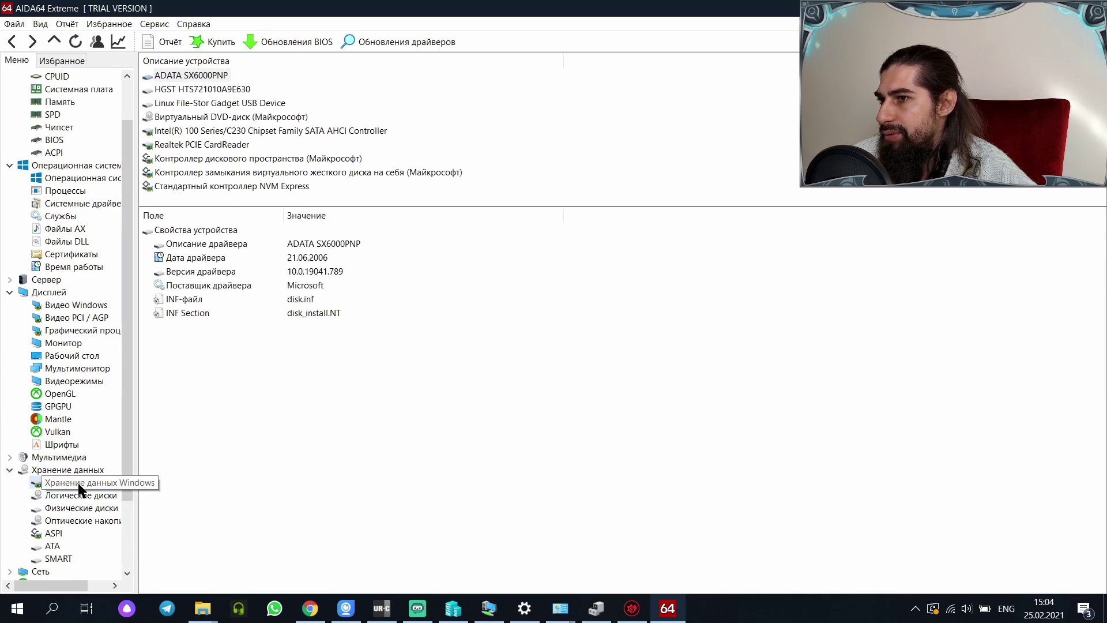
{"action": "left_click", "coordinate": [197, 81]}
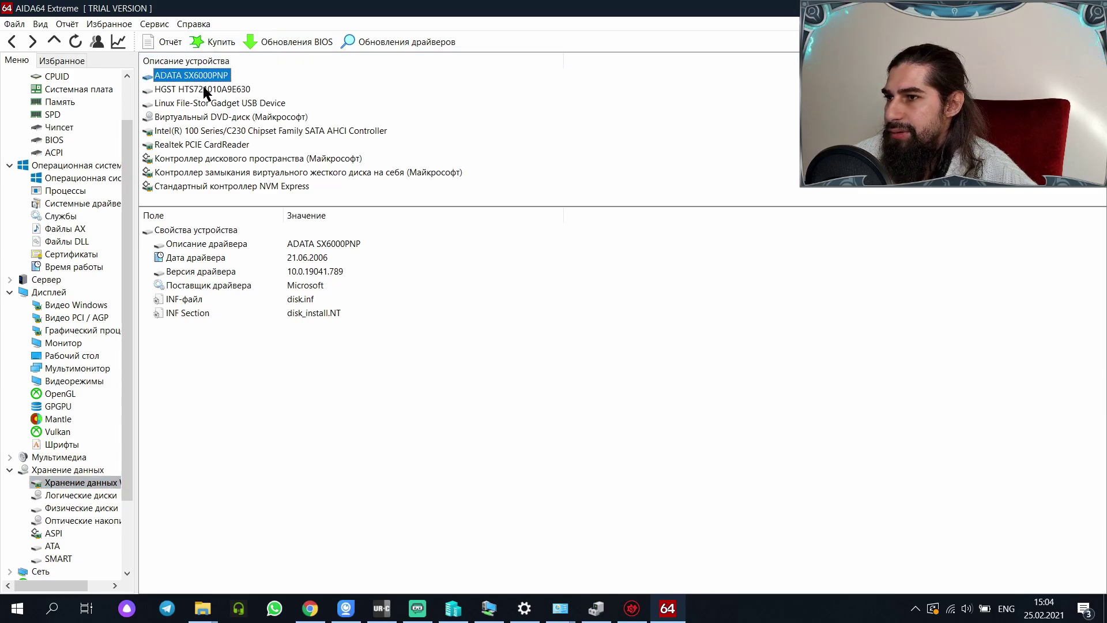
{"action": "left_click", "coordinate": [208, 90]}
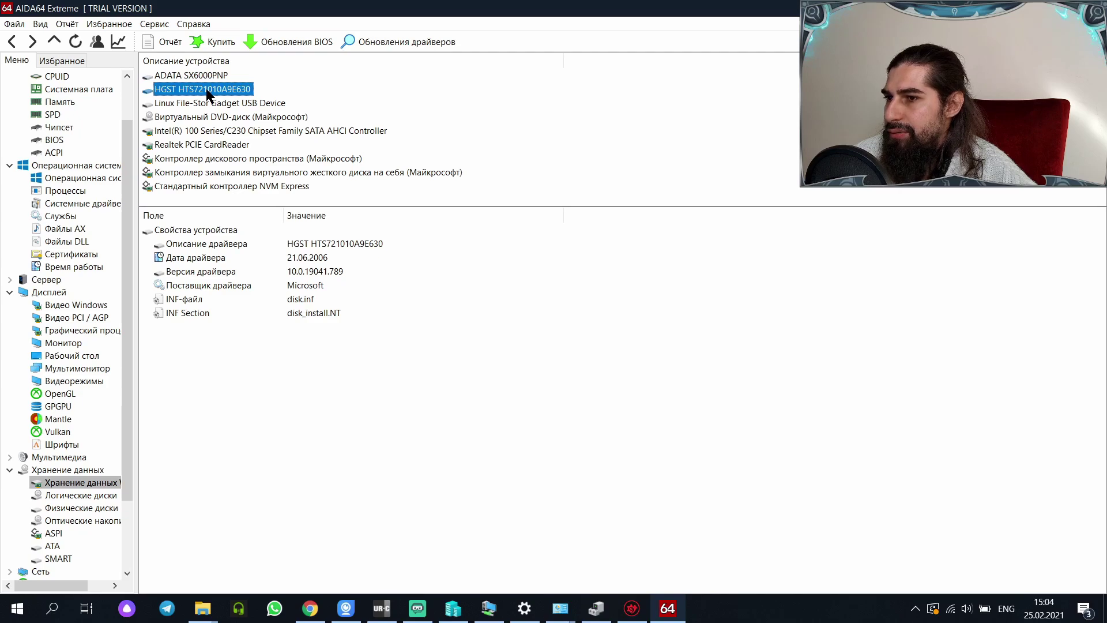
{"action": "left_click", "coordinate": [84, 510]}
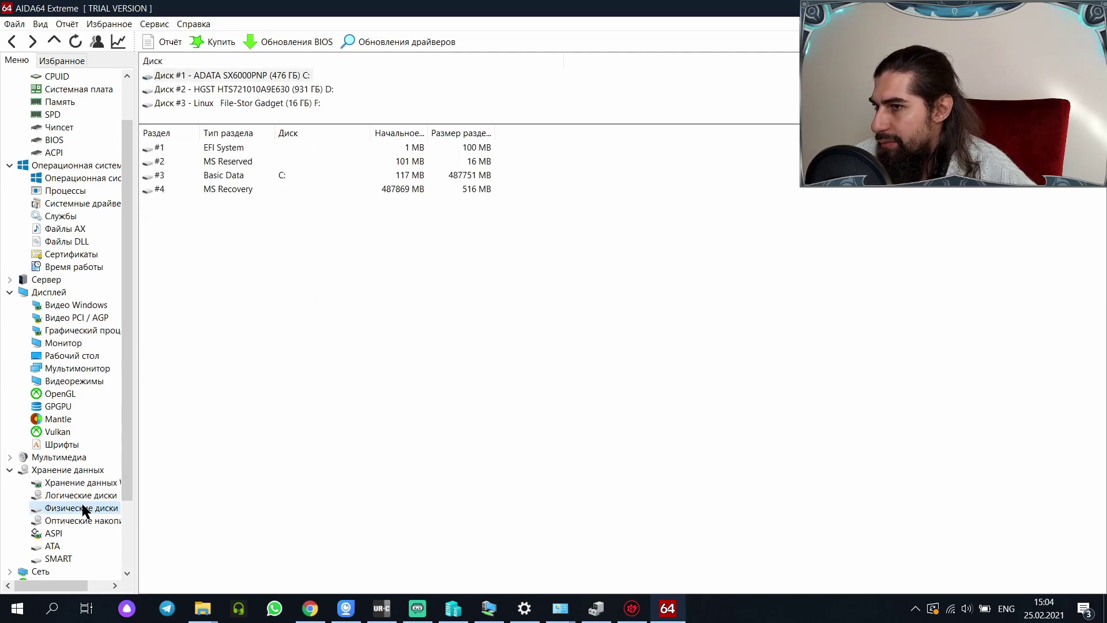
{"action": "left_click", "coordinate": [276, 77]}
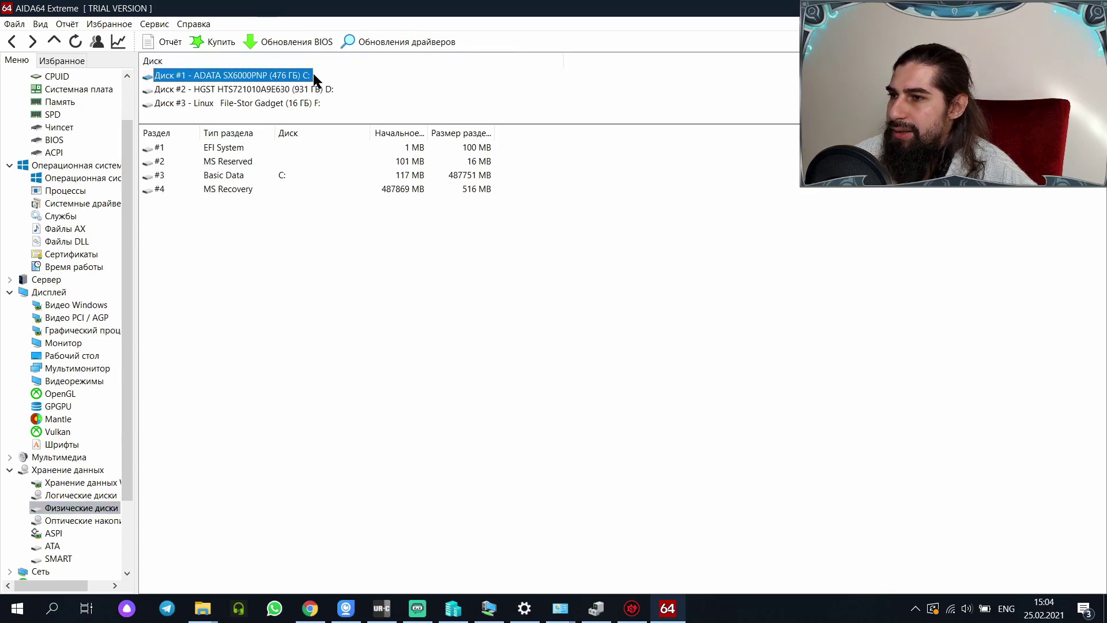
{"action": "left_click", "coordinate": [233, 90]}
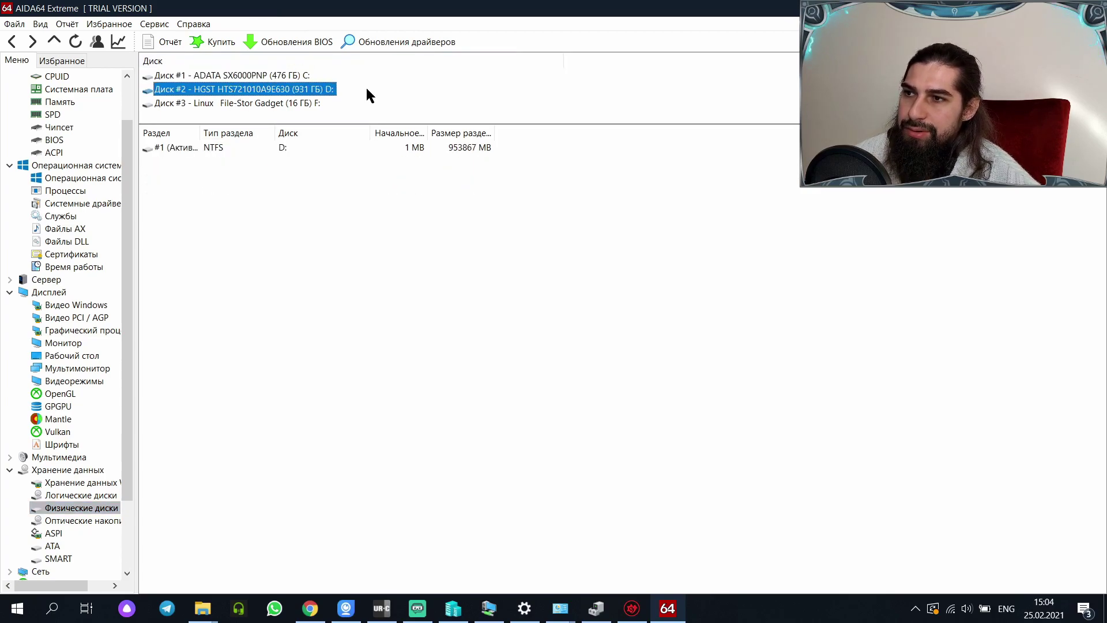
Step: Examine the DirectX category, including the Direct3D properties and features listed under DirectX - видео
{"action": "scroll", "coordinate": [93, 508], "scroll_direction": "down", "scroll_amount": 2}
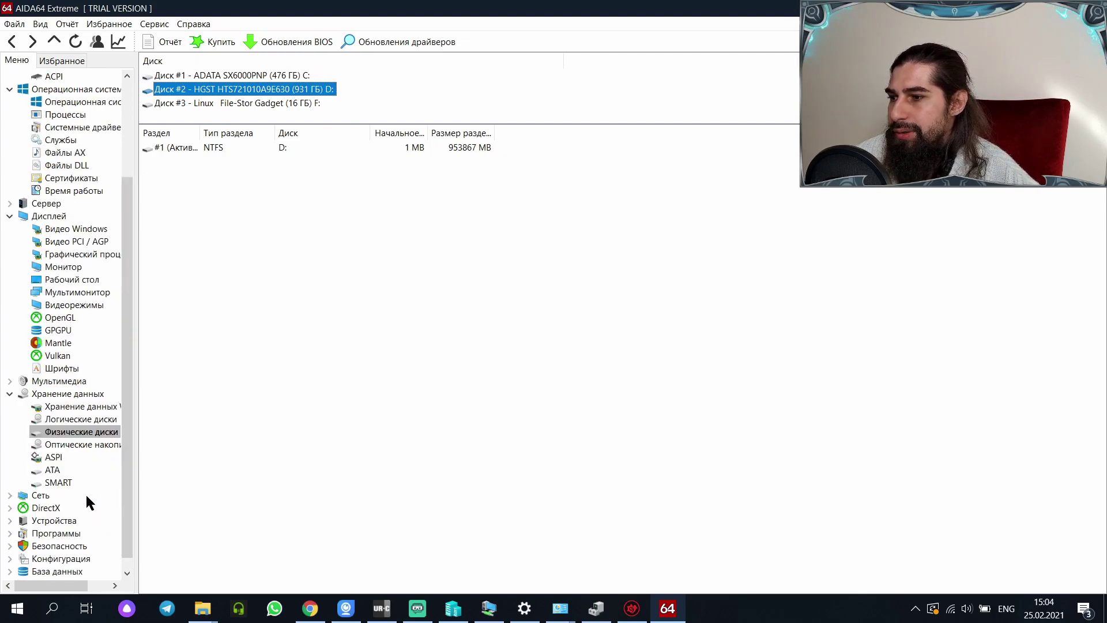
{"action": "scroll", "coordinate": [85, 493], "scroll_direction": "down", "scroll_amount": 1}
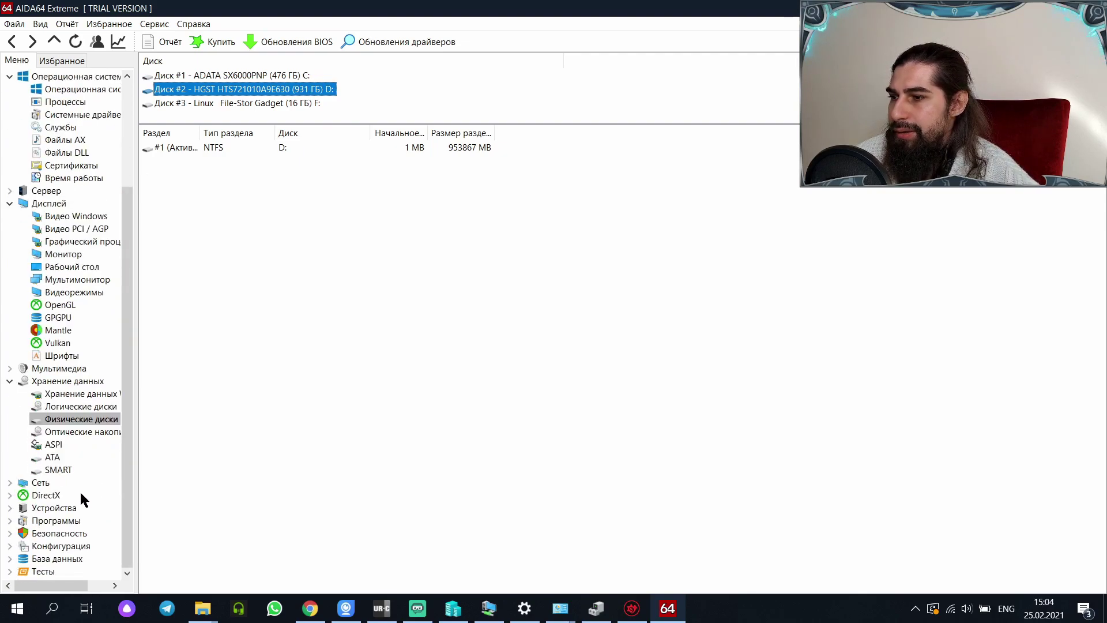
{"action": "left_click", "coordinate": [9, 494]}
{"action": "left_click", "coordinate": [50, 496]}
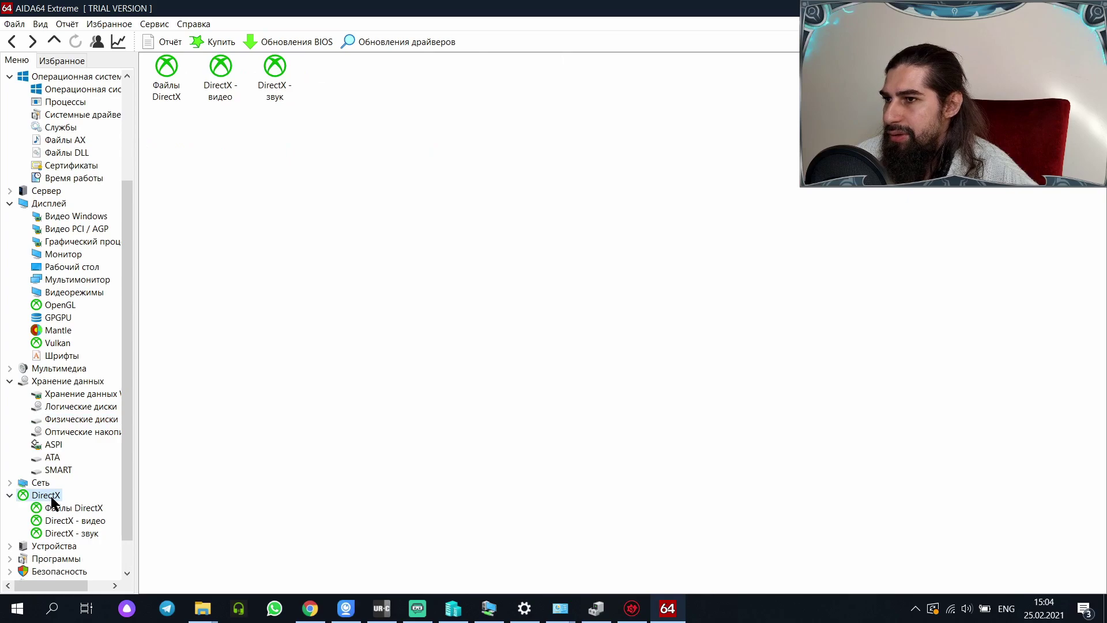
{"action": "left_click", "coordinate": [54, 507]}
{"action": "left_click", "coordinate": [61, 521]}
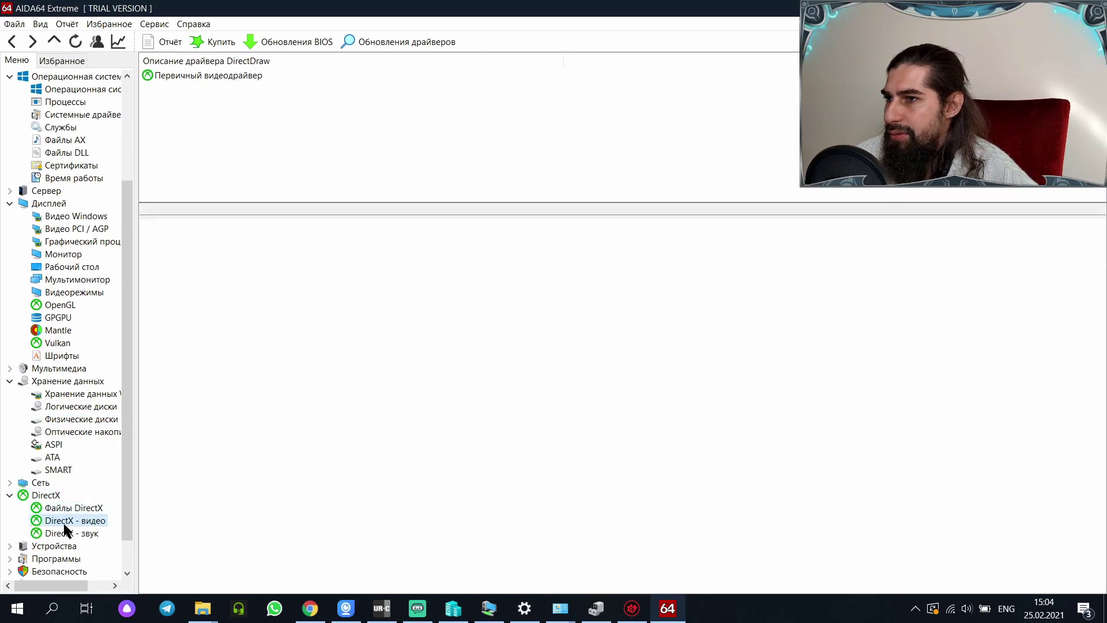
{"action": "left_click", "coordinate": [68, 510]}
{"action": "left_click", "coordinate": [73, 521]}
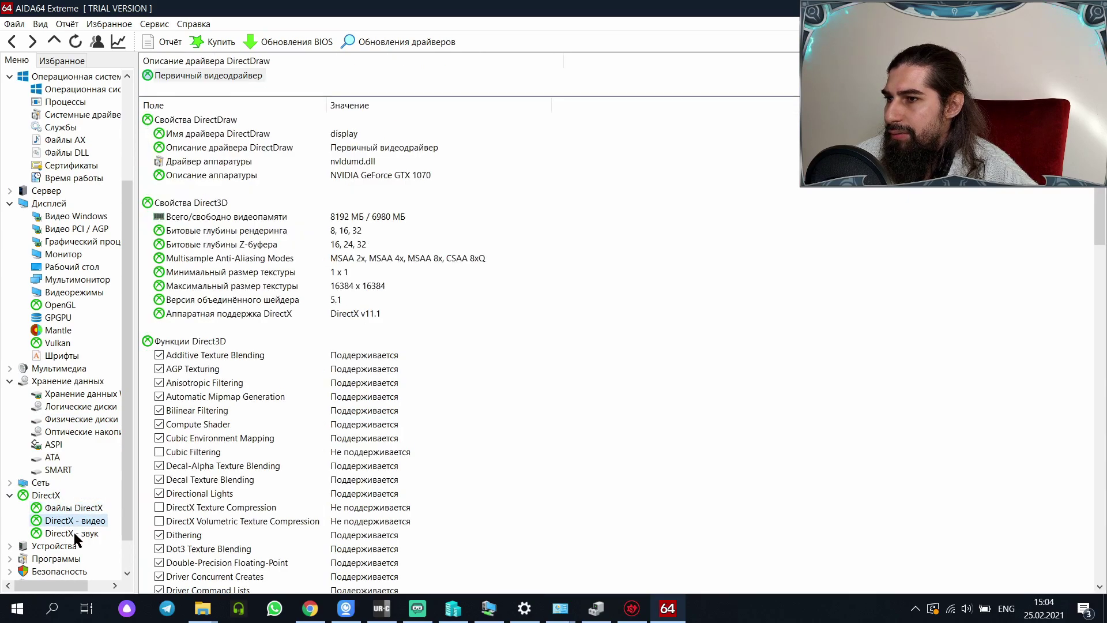
{"action": "scroll", "coordinate": [62, 540], "scroll_direction": "down", "scroll_amount": 1}
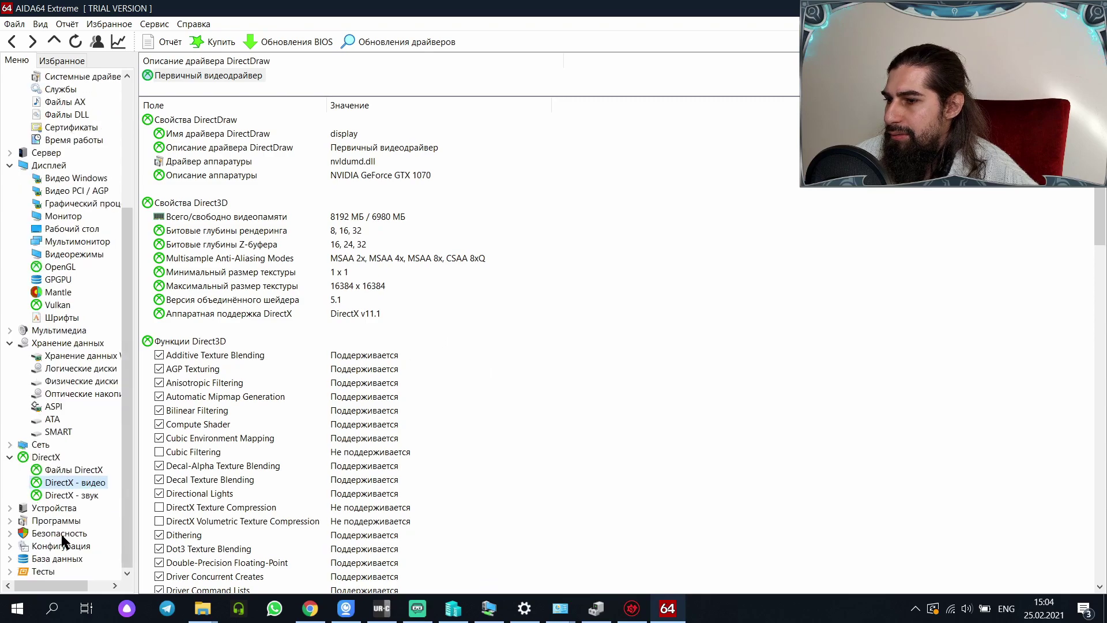
Step: Look over the available memory, CPU and FPU benchmarks under Тесты
{"action": "left_click", "coordinate": [9, 571]}
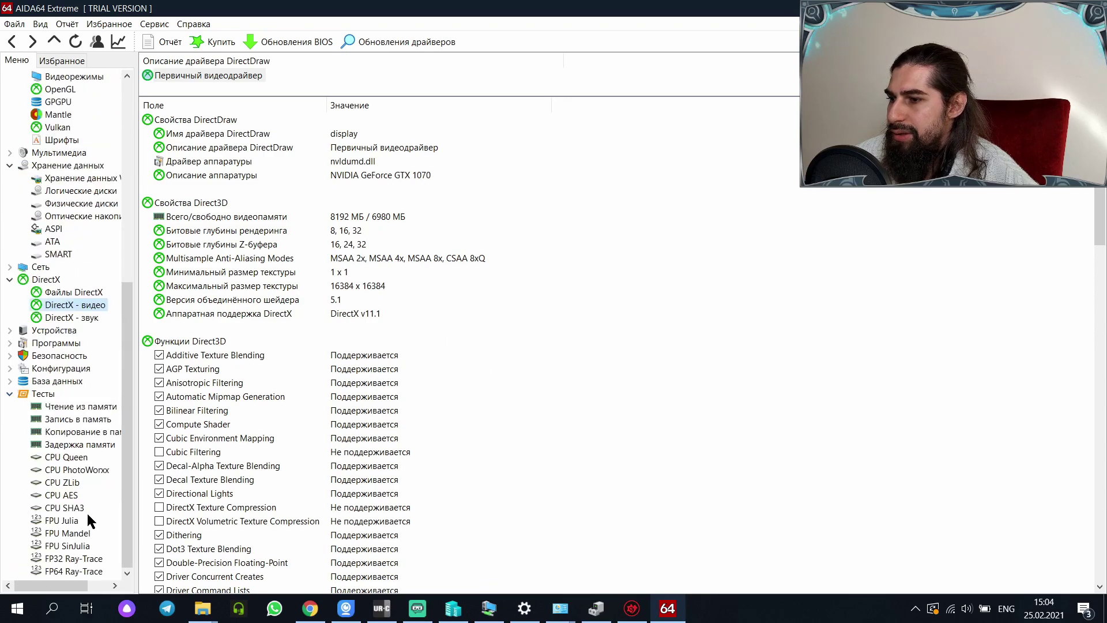
{"action": "left_click", "coordinate": [43, 394]}
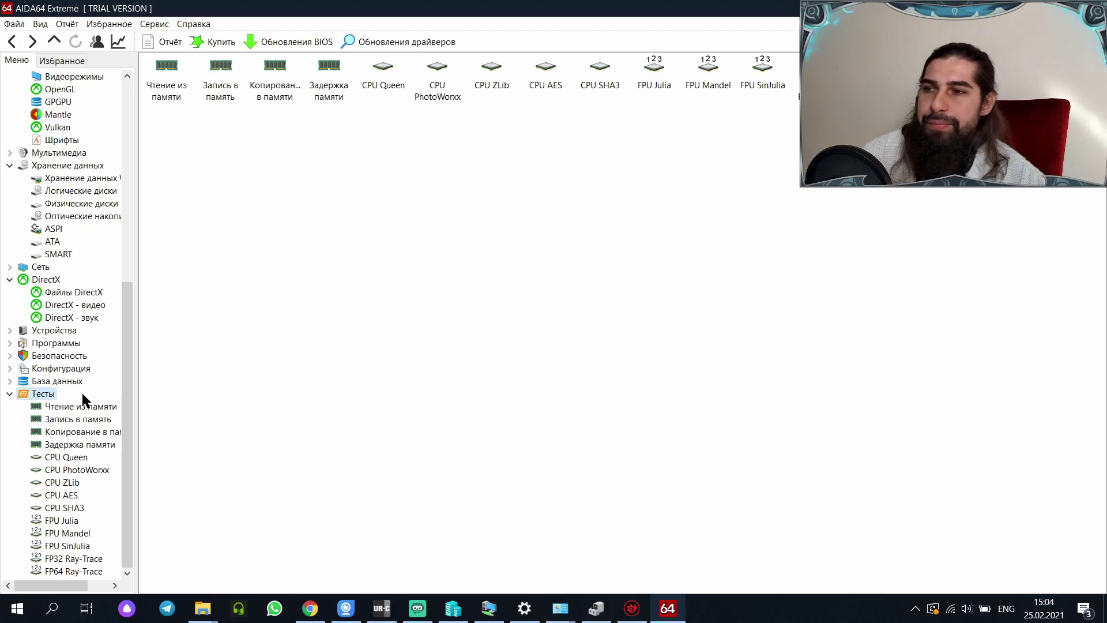
{"action": "scroll", "coordinate": [18, 294], "scroll_direction": "up", "scroll_amount": 9}
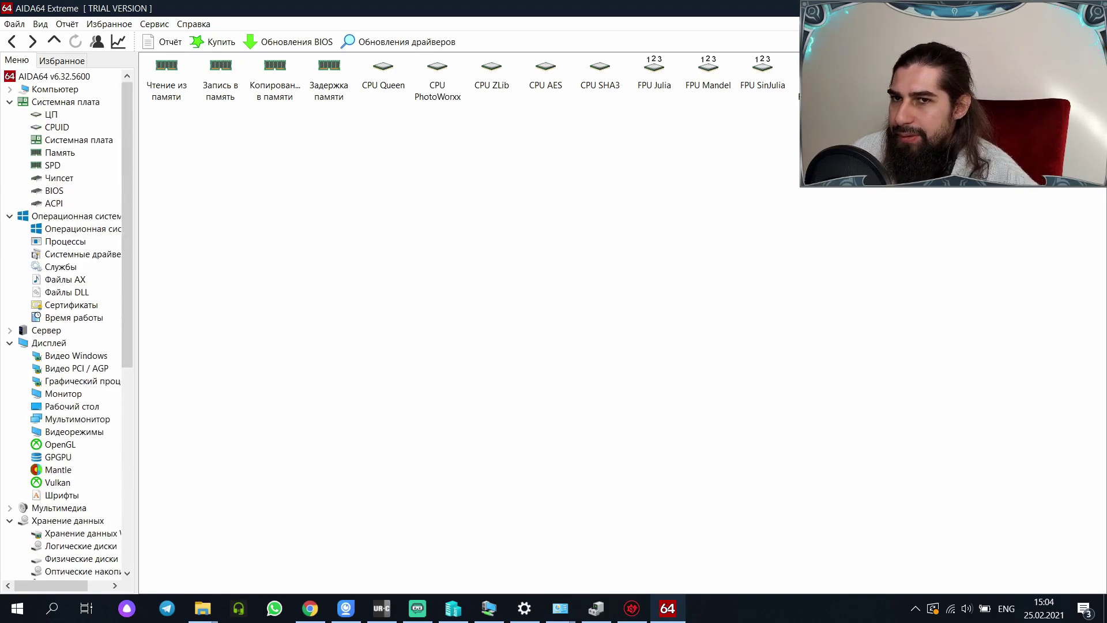
Step: Close AIDA64, switch to Chrome and search Google for "cpu-z" in a new tab
{"action": "key", "text": "alt+F4"}
{"action": "left_click", "coordinate": [310, 608]}
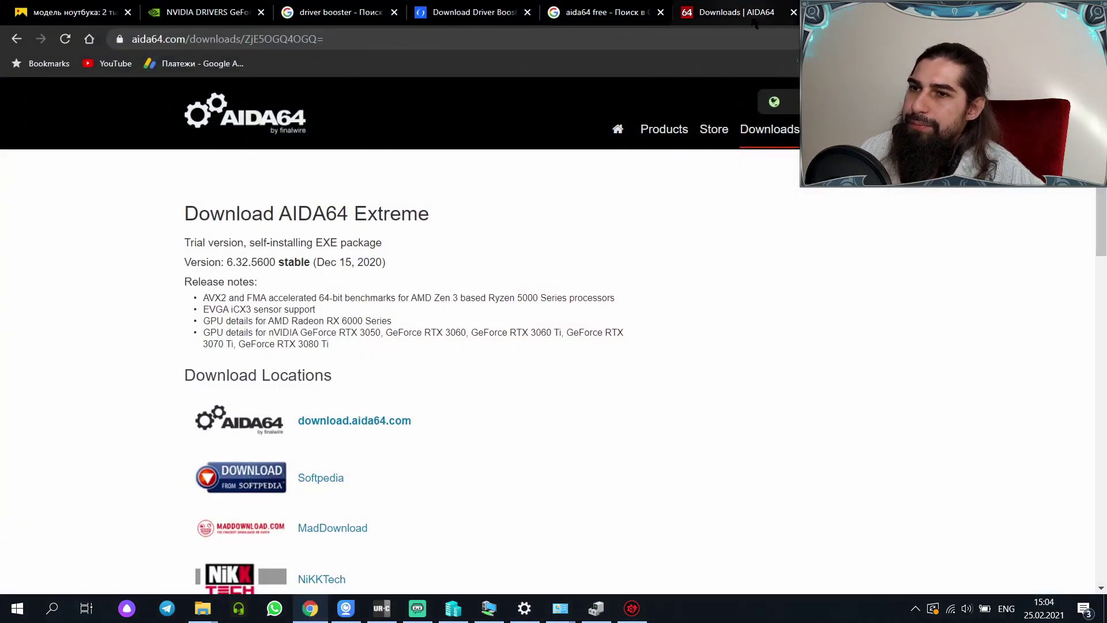
{"action": "key", "text": "ctrl+l"}
{"action": "type", "text": "сз"}
{"action": "key", "text": "BackSpace"}
{"action": "key", "text": "BackSpace"}
{"action": "key", "text": "alt+shift"}
{"action": "type", "text": "cpu"}
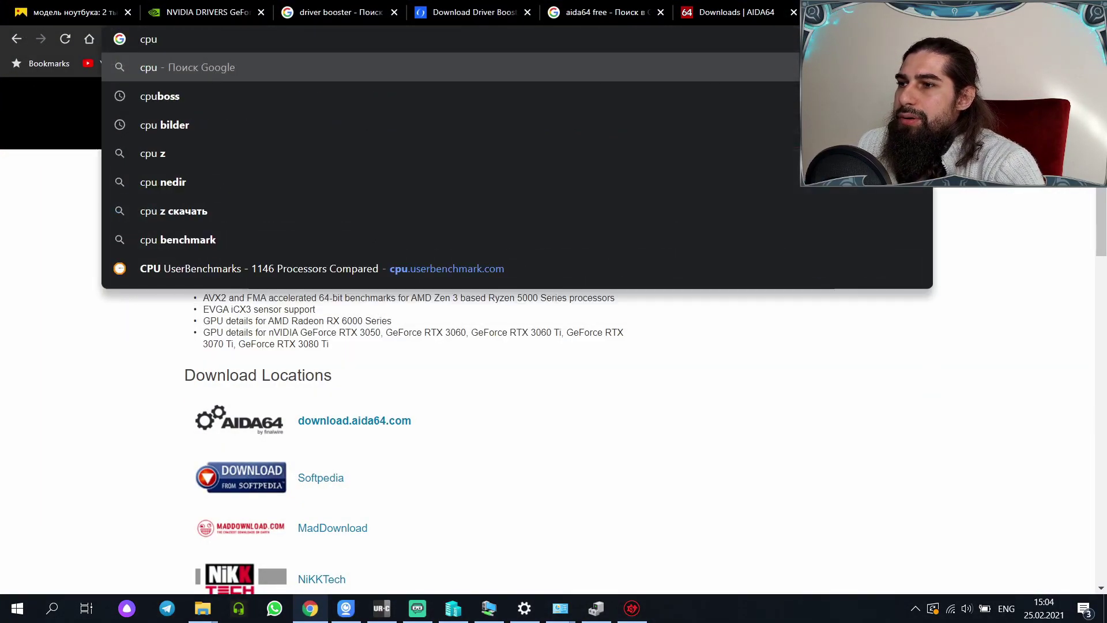
{"action": "type", "text": "-z"}
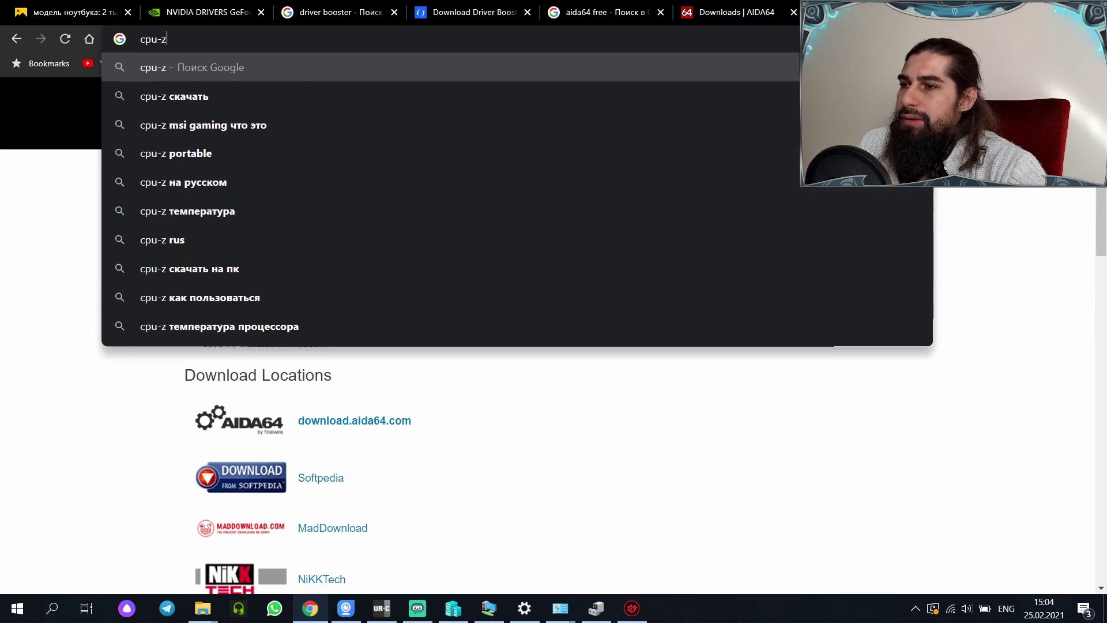
{"action": "key", "text": "Return"}
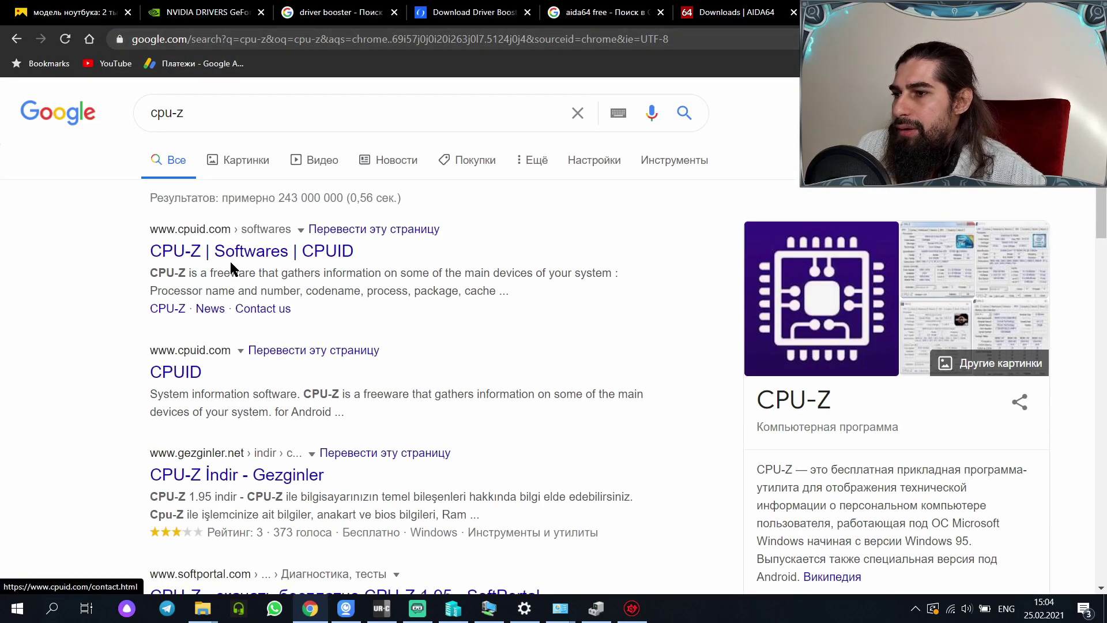
Step: Open the CPU-Z software page on cpuid.com from the search results in a separate tab and switch to it
{"action": "middle_click", "coordinate": [232, 254]}
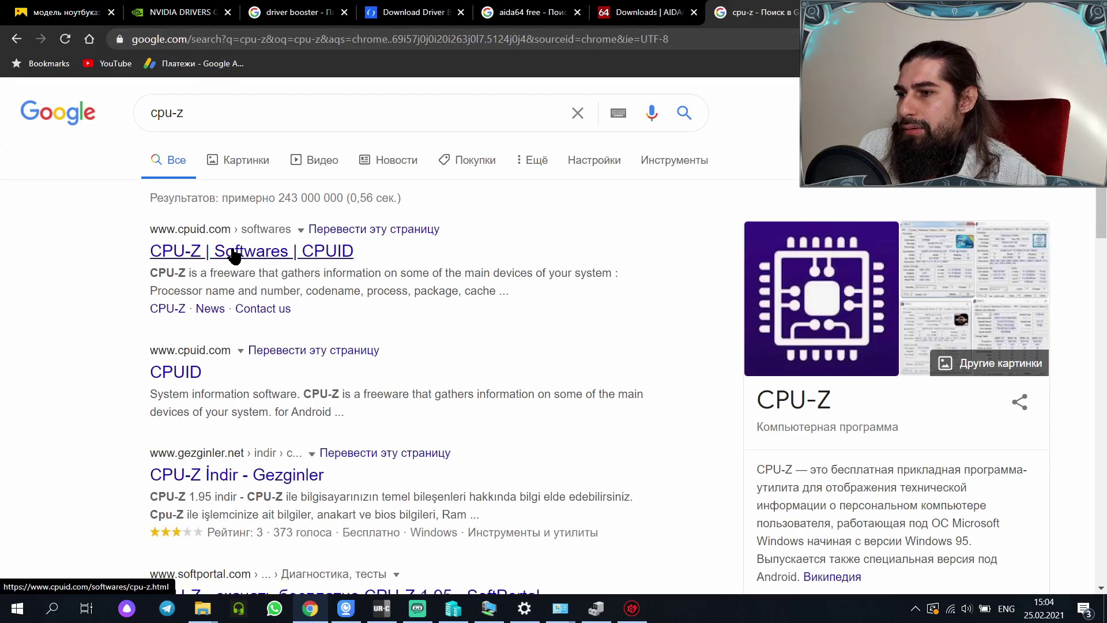
{"action": "middle_click", "coordinate": [198, 380]}
{"action": "left_click", "coordinate": [774, 6]}
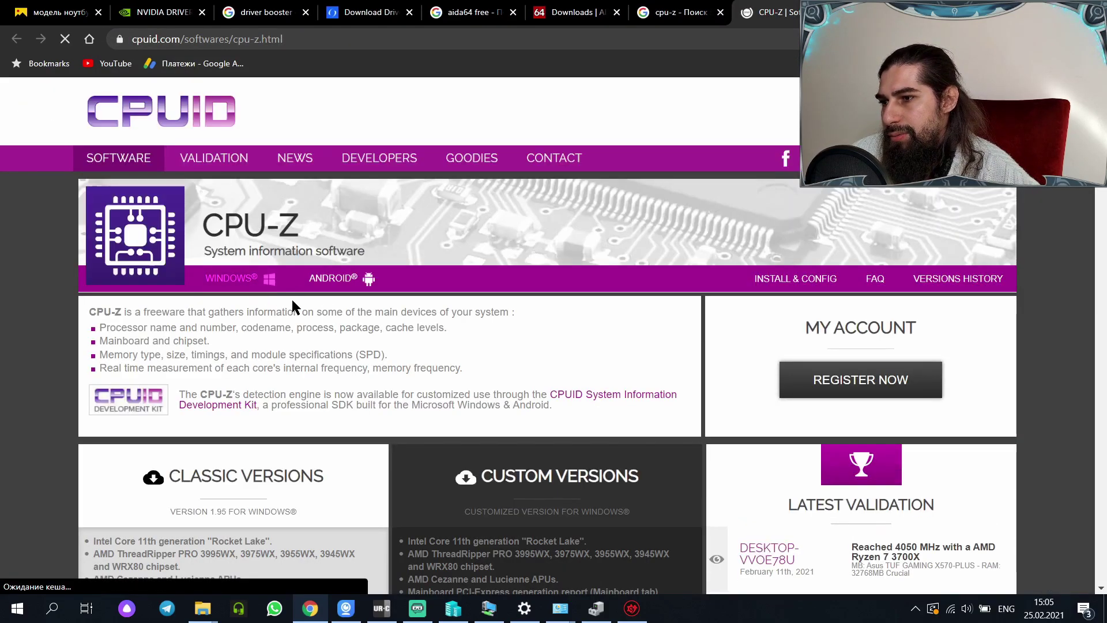
Step: Download the classic English setup of CPU-Z 1.95 for Windows and launch the downloaded installer cpu-z_1.95-en.exe
{"action": "scroll", "coordinate": [378, 318], "scroll_direction": "down", "scroll_amount": 1}
{"action": "scroll", "coordinate": [377, 320], "scroll_direction": "down", "scroll_amount": 2}
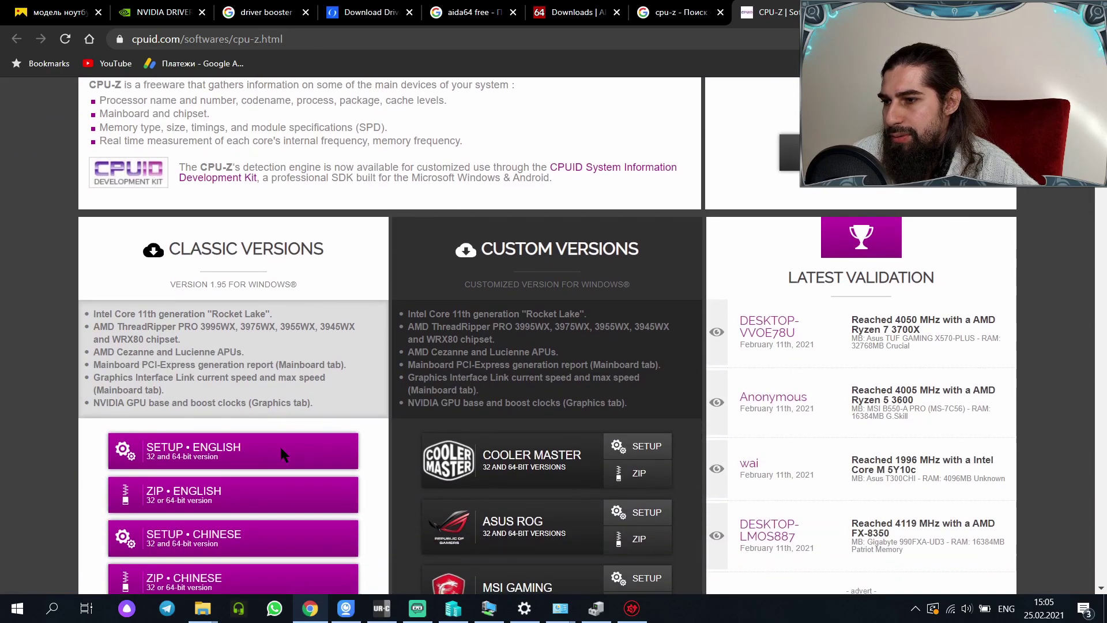
{"action": "left_click", "coordinate": [235, 455]}
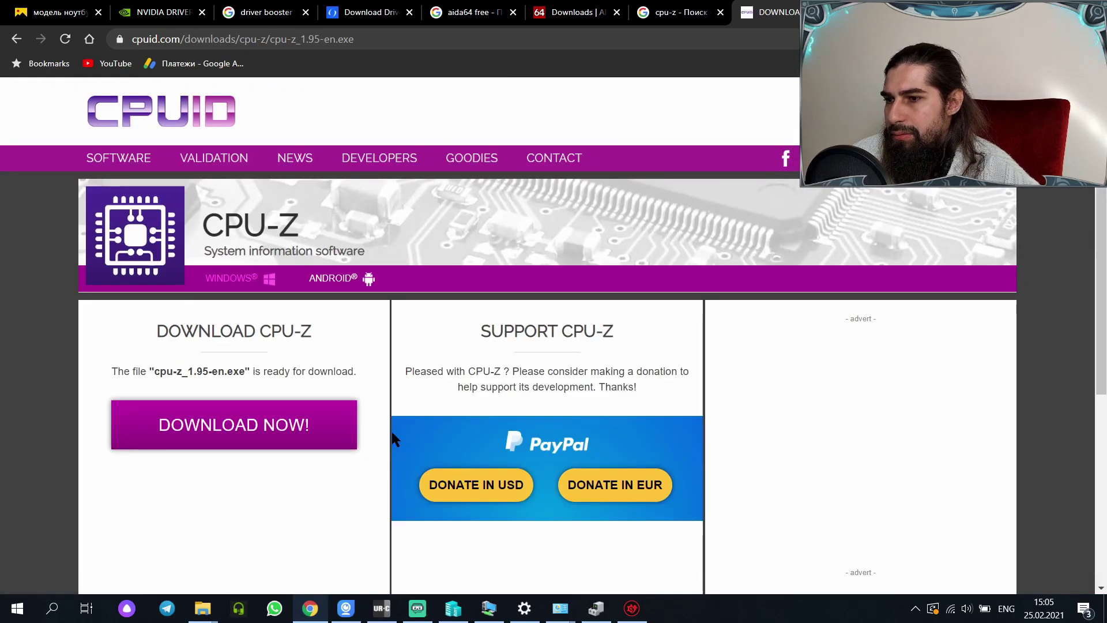
{"action": "left_click", "coordinate": [302, 438]}
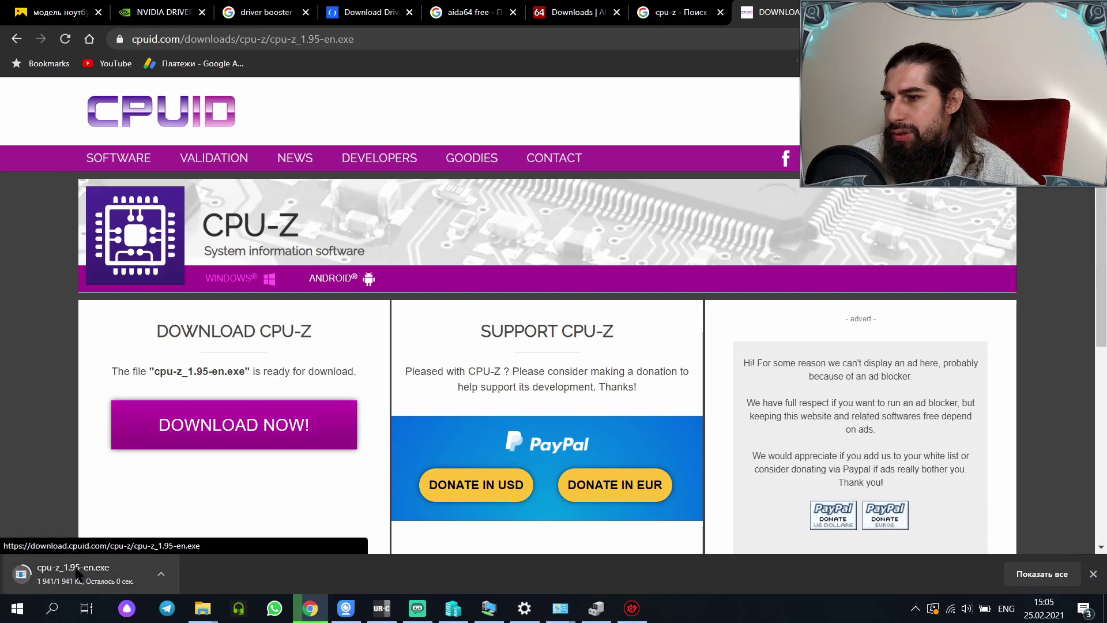
{"action": "left_click", "coordinate": [61, 579]}
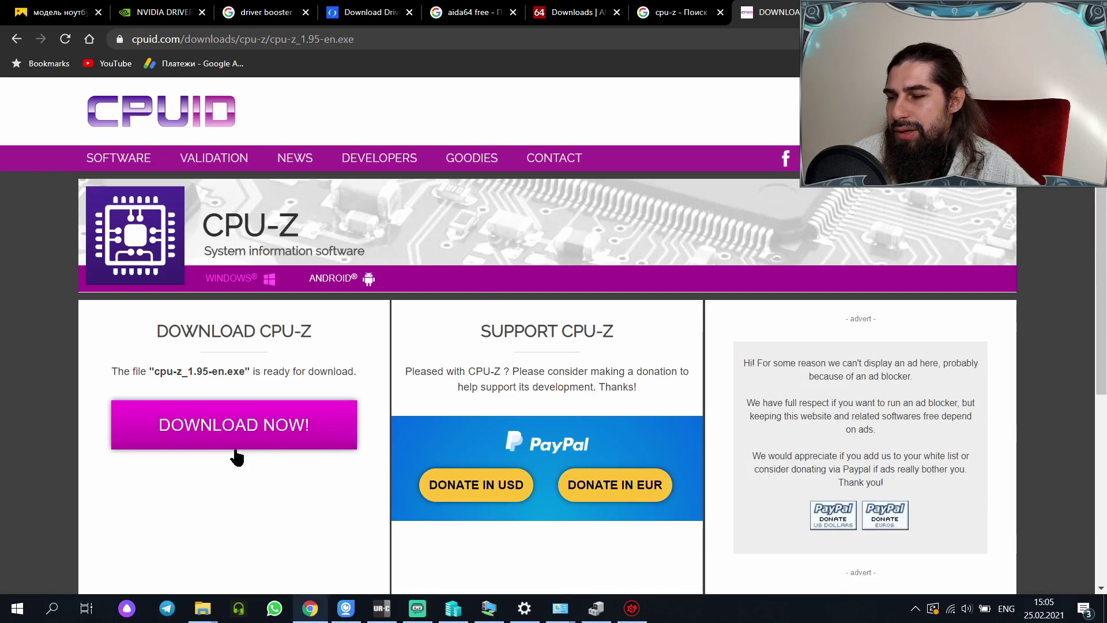
Step: Install CPUID CPU-Z 1.95 with the default setup options and close the readme file opened in Notepad++
{"action": "left_click", "coordinate": [427, 393]}
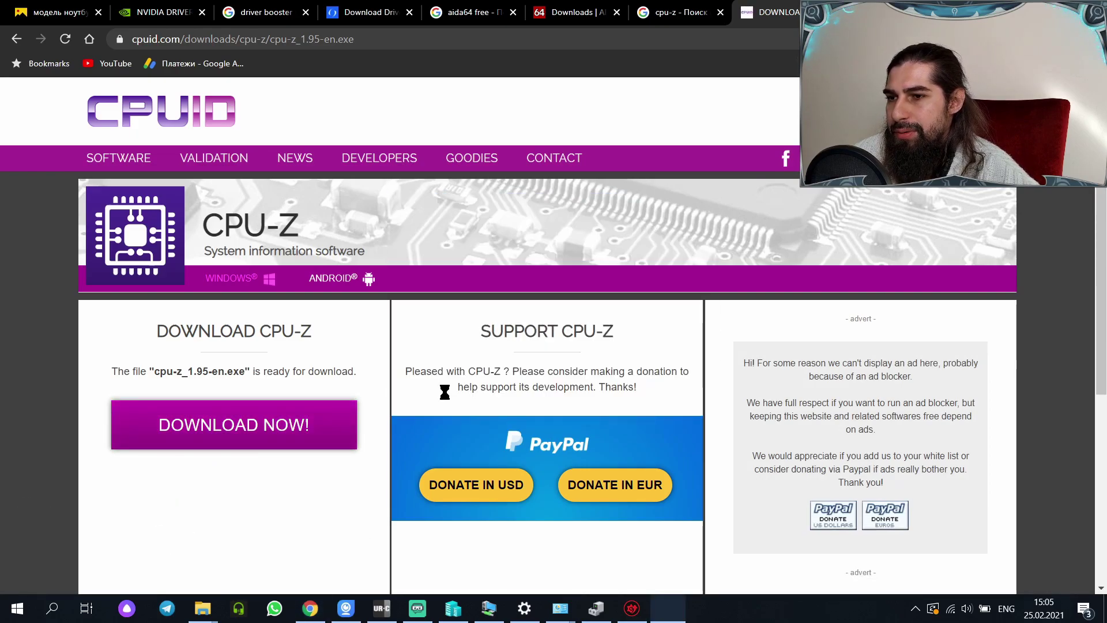
{"action": "left_click", "coordinate": [476, 375]}
{"action": "left_click", "coordinate": [629, 419]}
{"action": "left_click", "coordinate": [628, 418]}
{"action": "left_click", "coordinate": [628, 419]}
{"action": "left_click", "coordinate": [629, 418]}
{"action": "left_click", "coordinate": [628, 419]}
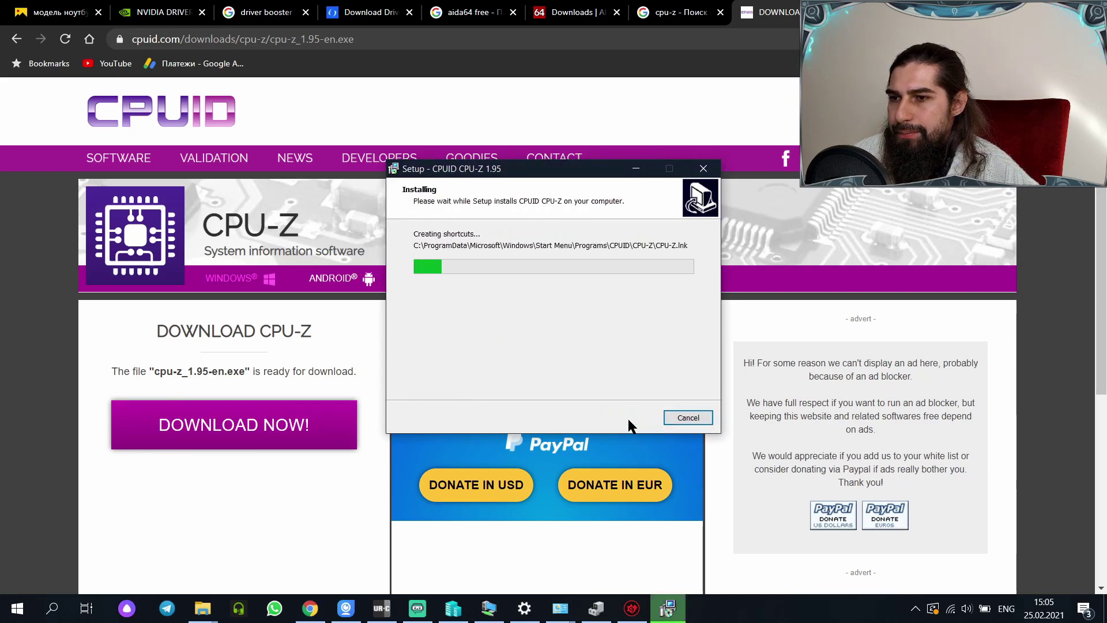
{"action": "left_click", "coordinate": [629, 419]}
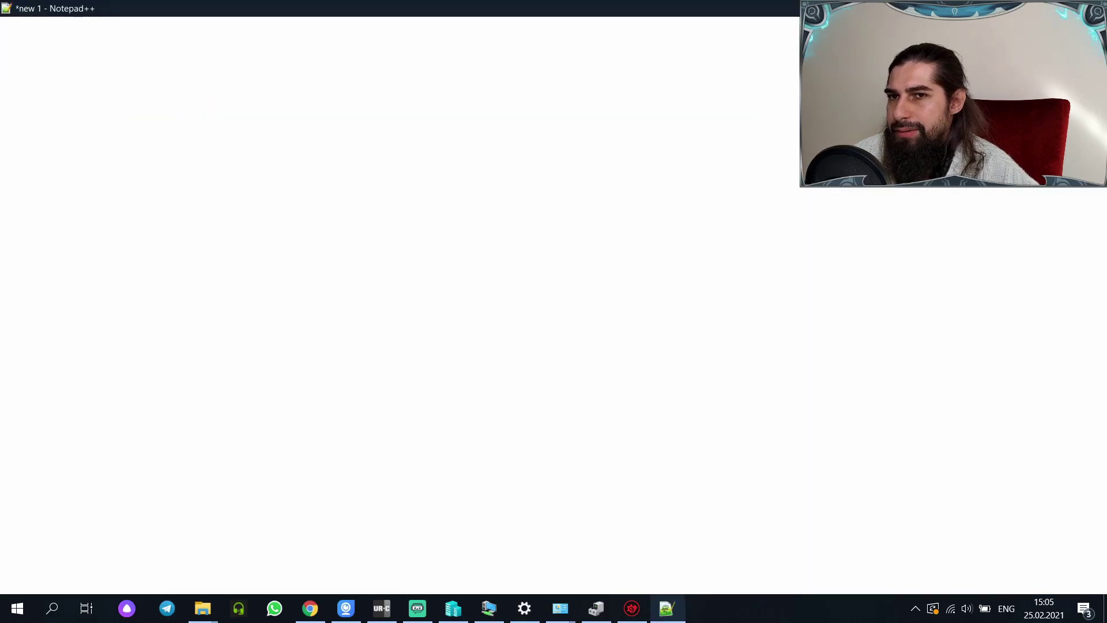
{"action": "key", "text": "alt+F4"}
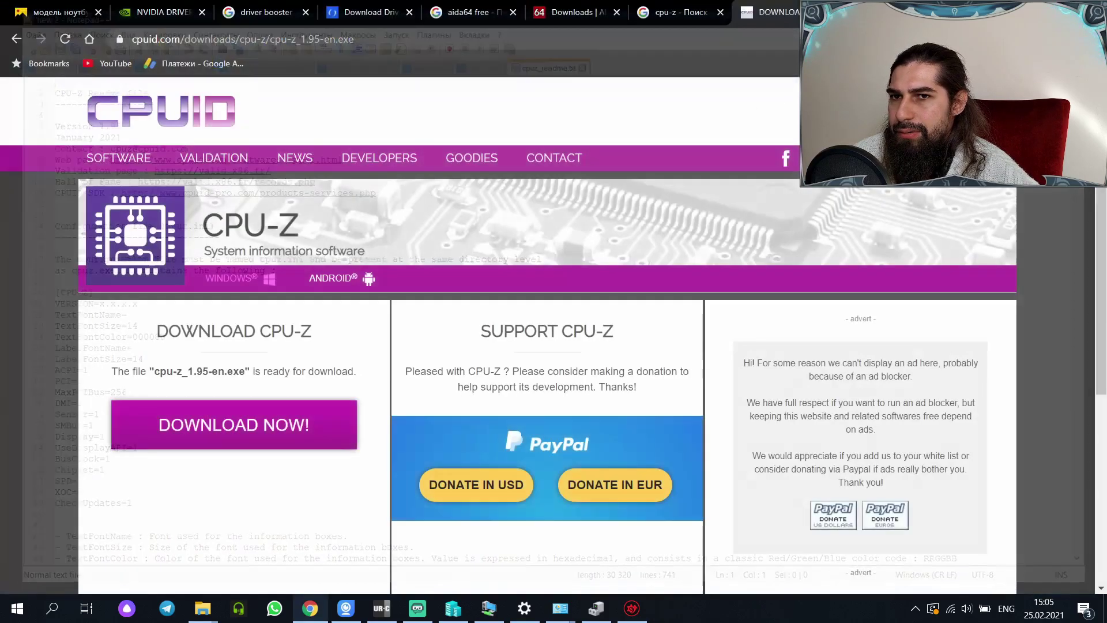
Step: Show the desktop and launch CPU-Z from its shortcut
{"action": "key", "text": "super+d"}
{"action": "double_click", "coordinate": [27, 242]}
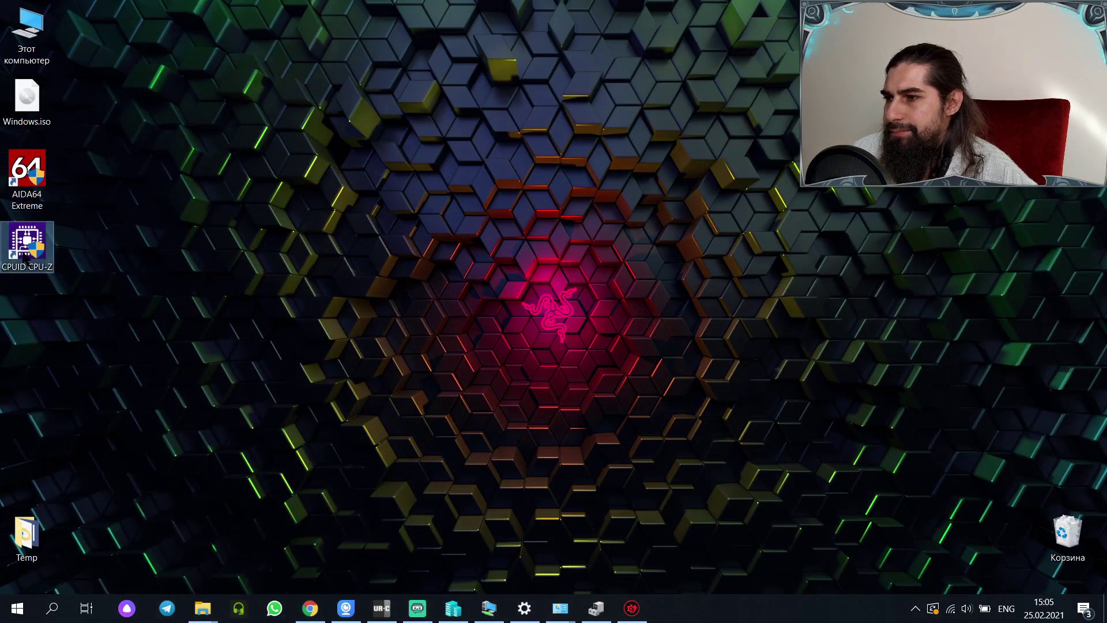
{"action": "left_click", "coordinate": [473, 404]}
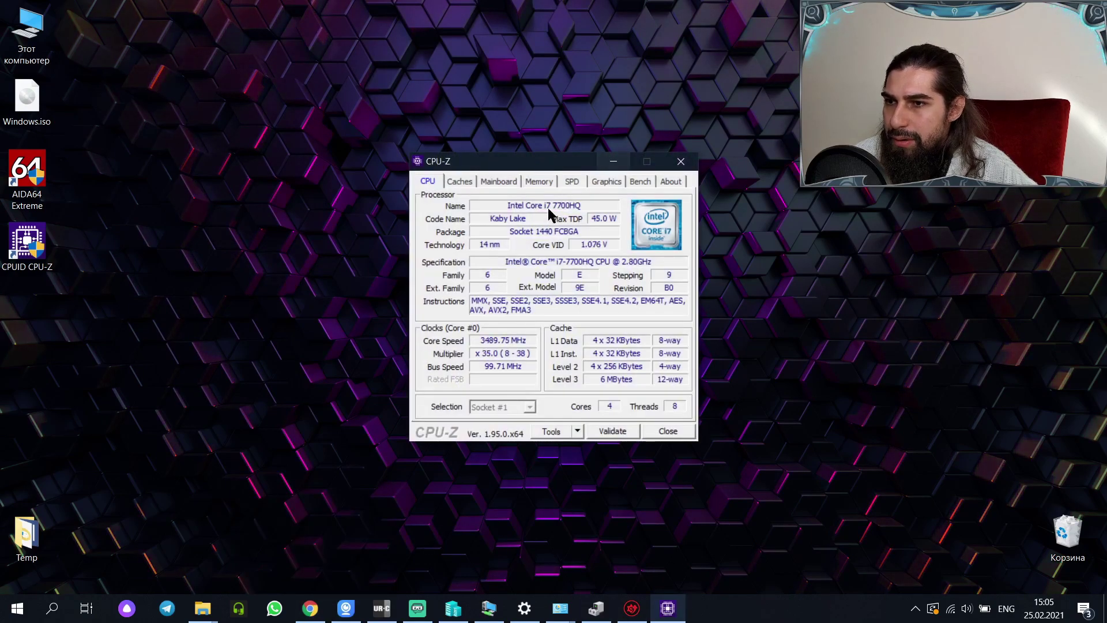
Step: Examine the processor, cache, motherboard, memory and graphics card information in CPU-Z
{"action": "left_click", "coordinate": [464, 182]}
{"action": "left_click", "coordinate": [427, 183]}
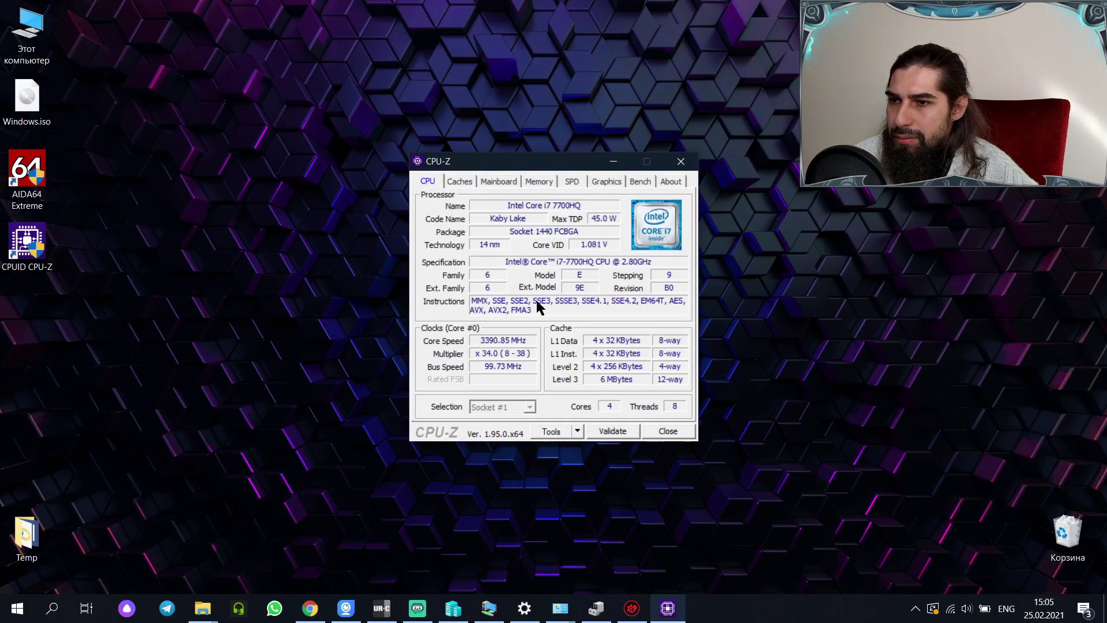
{"action": "left_click", "coordinate": [490, 184]}
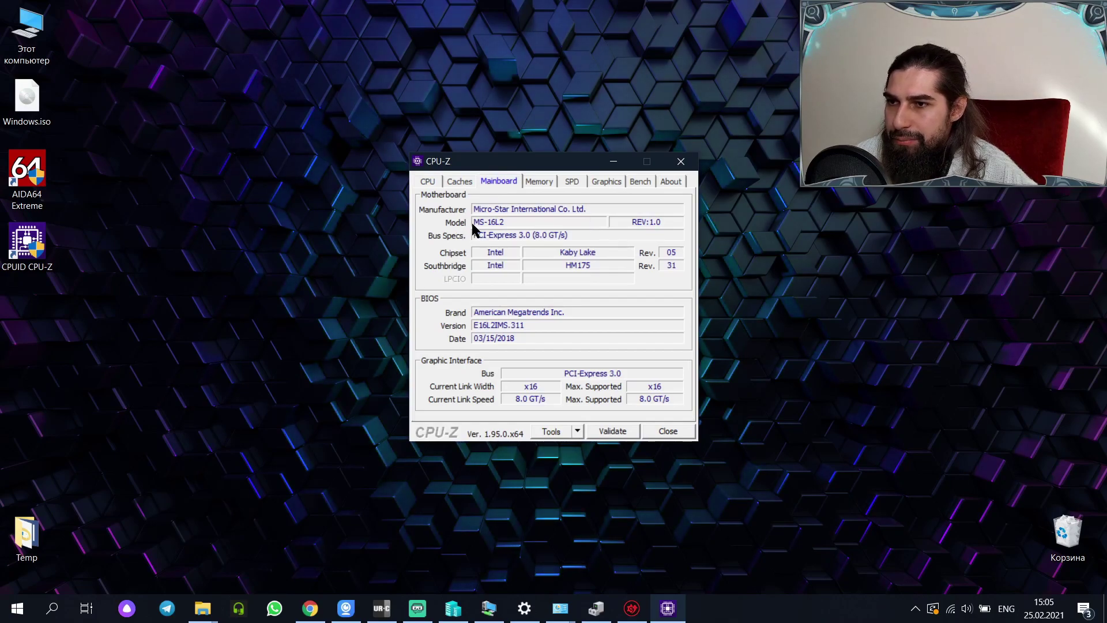
{"action": "left_click", "coordinate": [552, 183]}
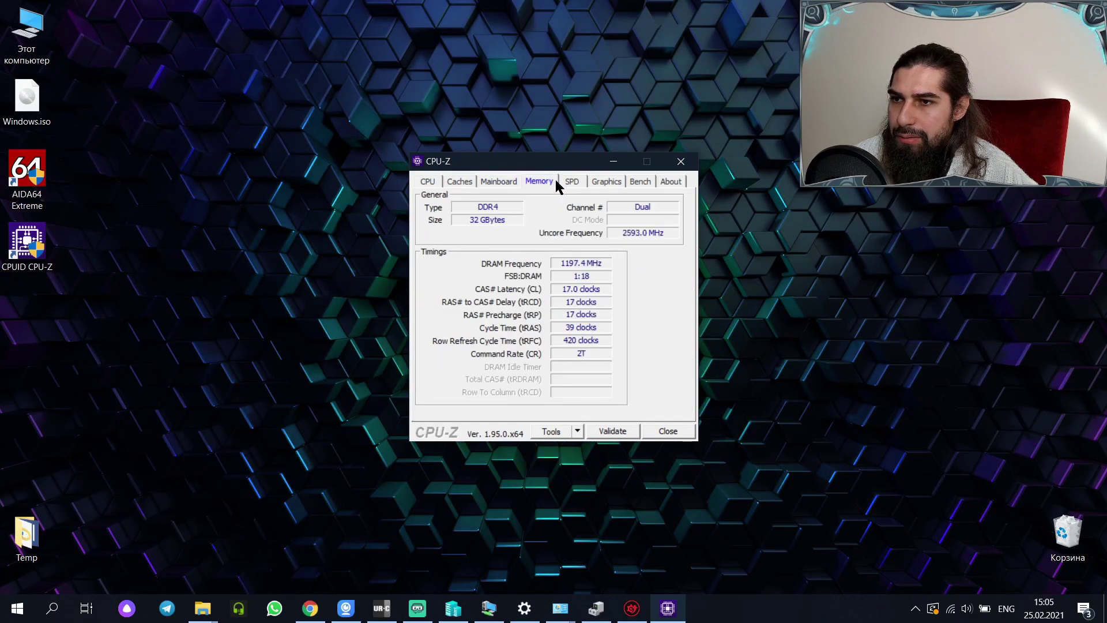
{"action": "left_click", "coordinate": [602, 184]}
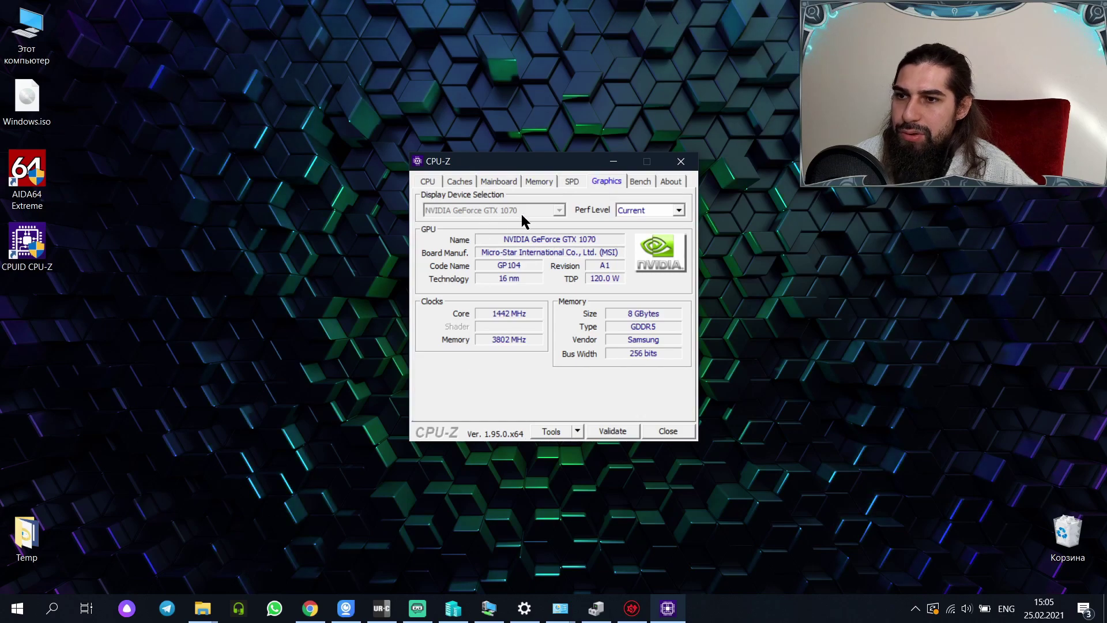
{"action": "left_click", "coordinate": [641, 182]}
{"action": "left_click", "coordinate": [605, 182]}
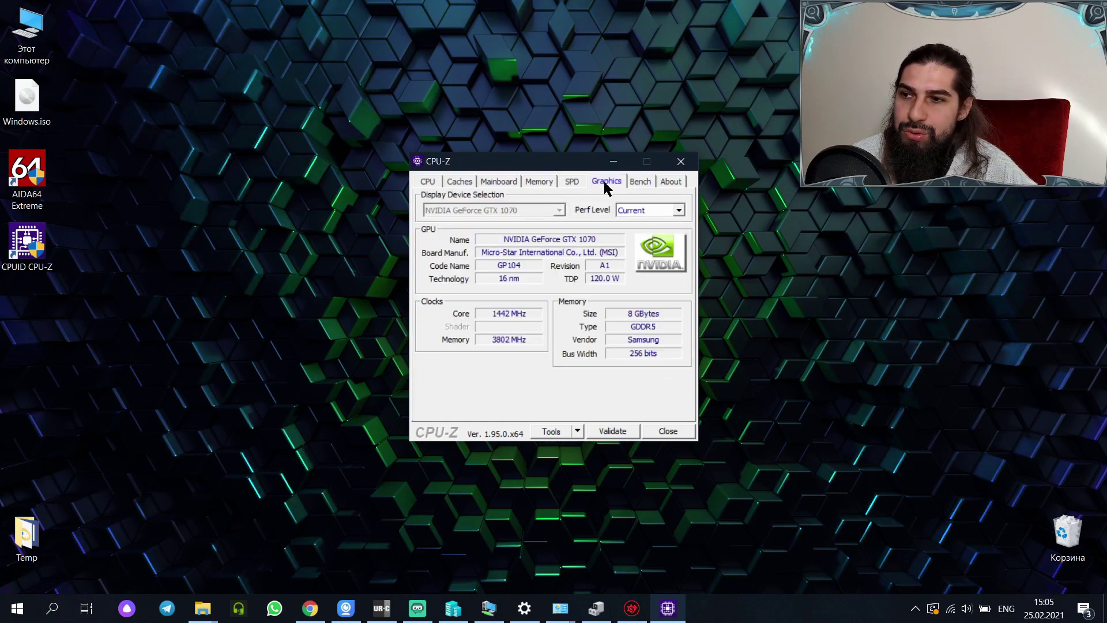
Step: Review the SPD, memory, graphics, benchmark and version details in CPU-Z, and close the program
{"action": "left_click", "coordinate": [571, 181]}
{"action": "left_click", "coordinate": [526, 182]}
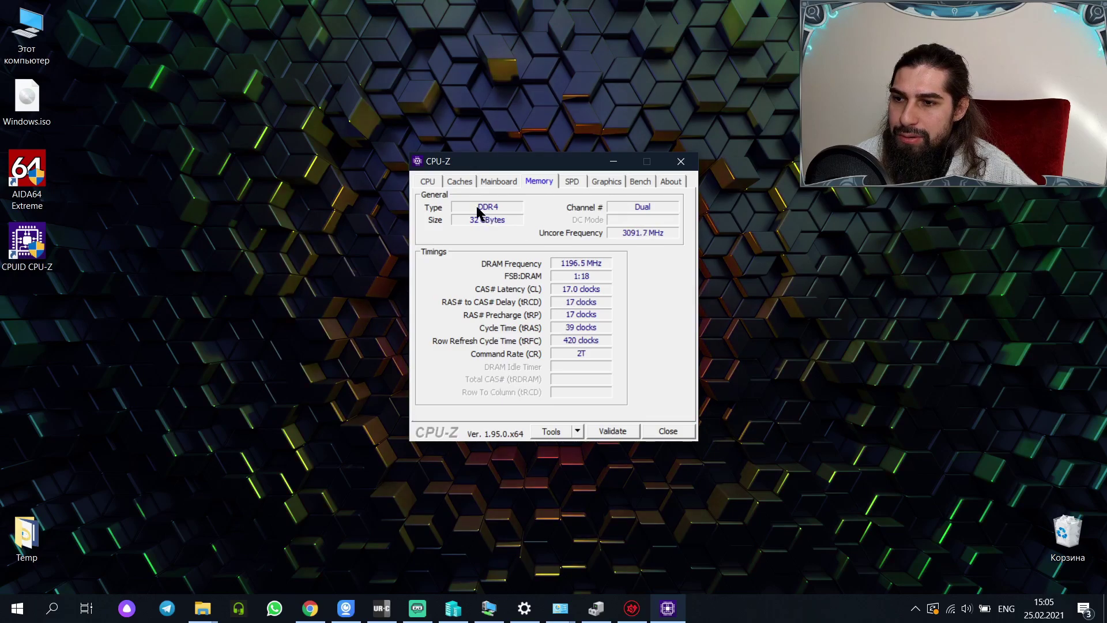
{"action": "left_click", "coordinate": [465, 183]}
{"action": "left_click", "coordinate": [590, 181]}
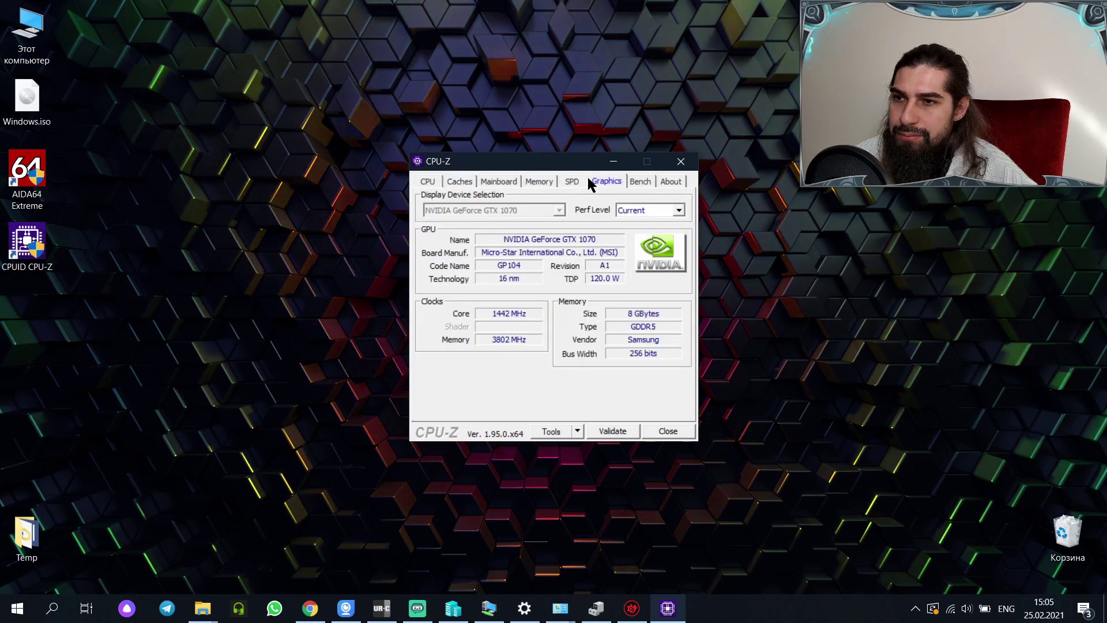
{"action": "left_click", "coordinate": [644, 182]}
{"action": "left_click", "coordinate": [671, 182]}
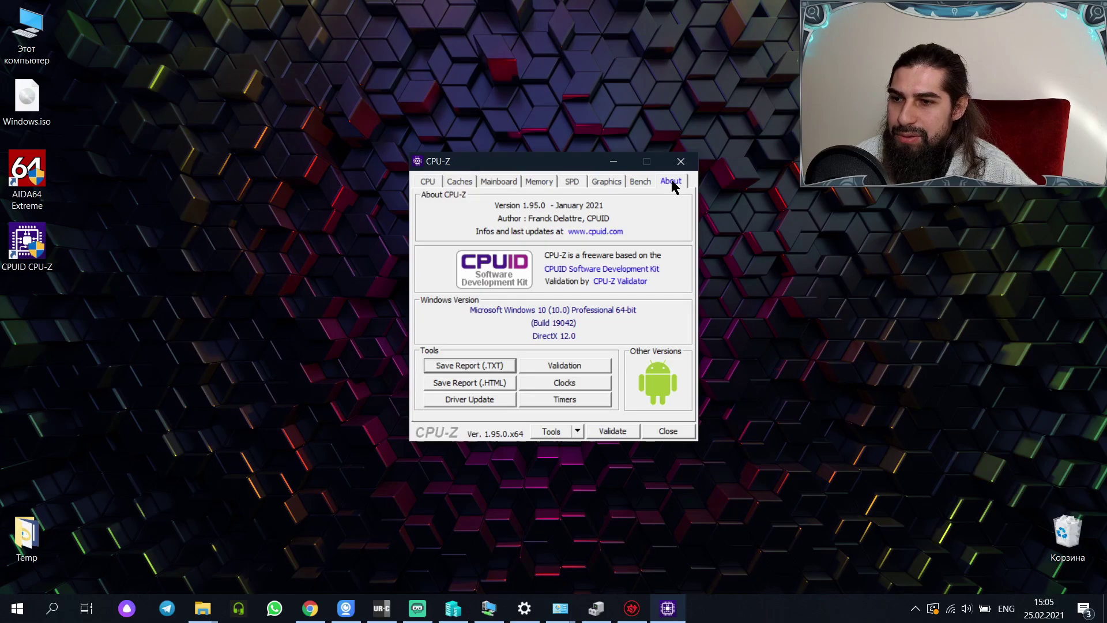
{"action": "left_click", "coordinate": [680, 161]}
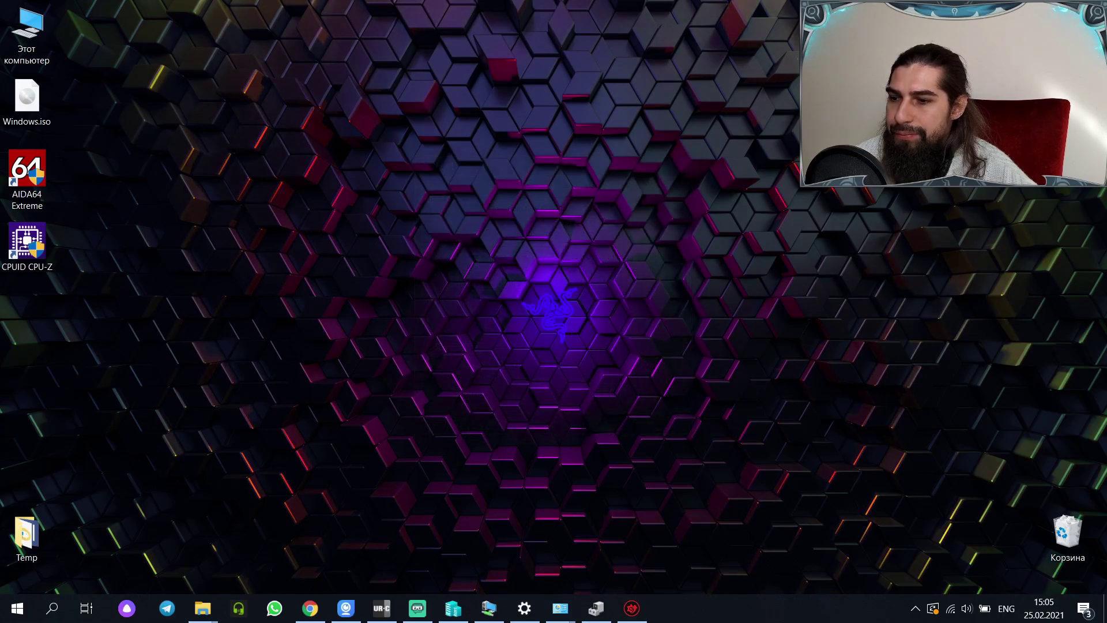
Step: Switch to Chrome, open the CPUID home page in a separate tab and look over its software, news and validation sections
{"action": "left_click", "coordinate": [311, 602]}
{"action": "scroll", "coordinate": [555, 421], "scroll_direction": "down", "scroll_amount": 4}
{"action": "scroll", "coordinate": [551, 415], "scroll_direction": "up", "scroll_amount": 5}
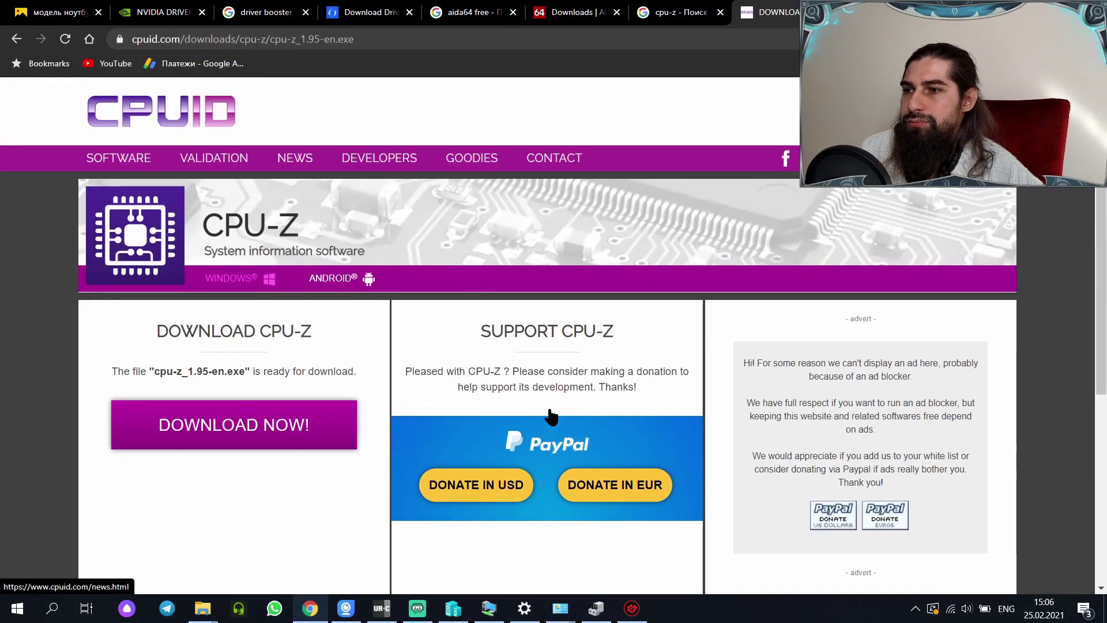
{"action": "key", "text": "alt+Left"}
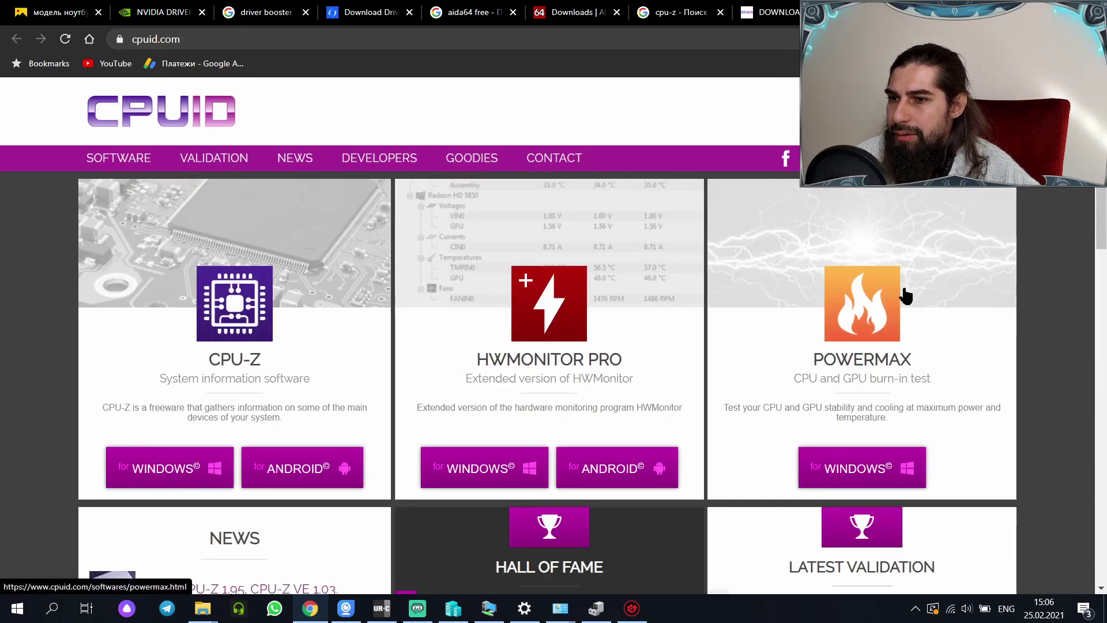
{"action": "scroll", "coordinate": [916, 294], "scroll_direction": "down", "scroll_amount": 7}
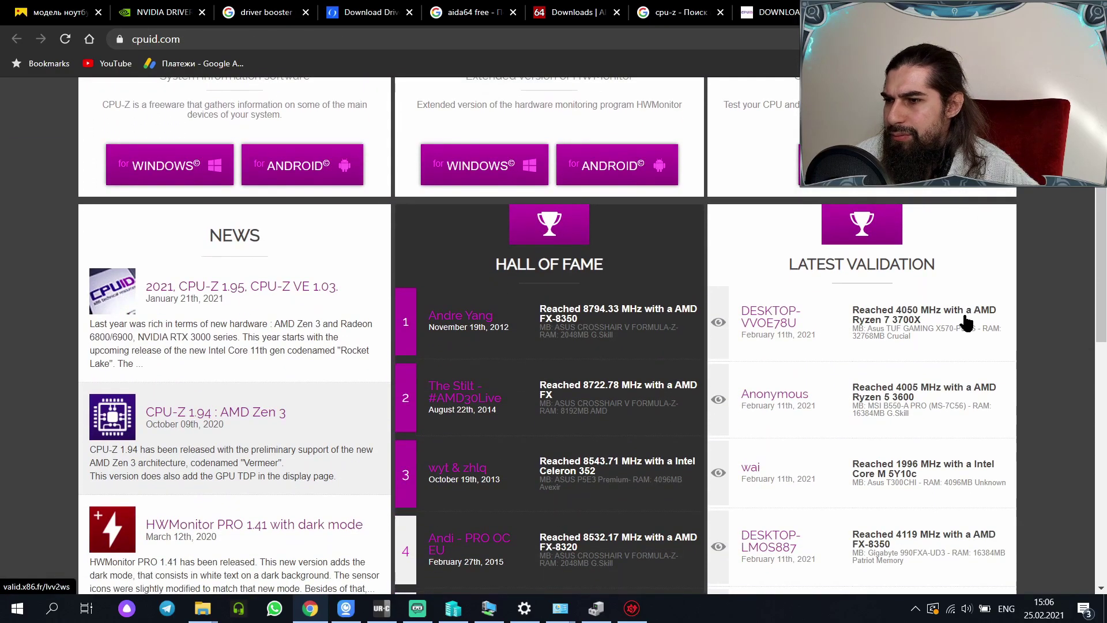
{"action": "scroll", "coordinate": [980, 354], "scroll_direction": "down", "scroll_amount": 1}
{"action": "scroll", "coordinate": [1028, 390], "scroll_direction": "down", "scroll_amount": 4}
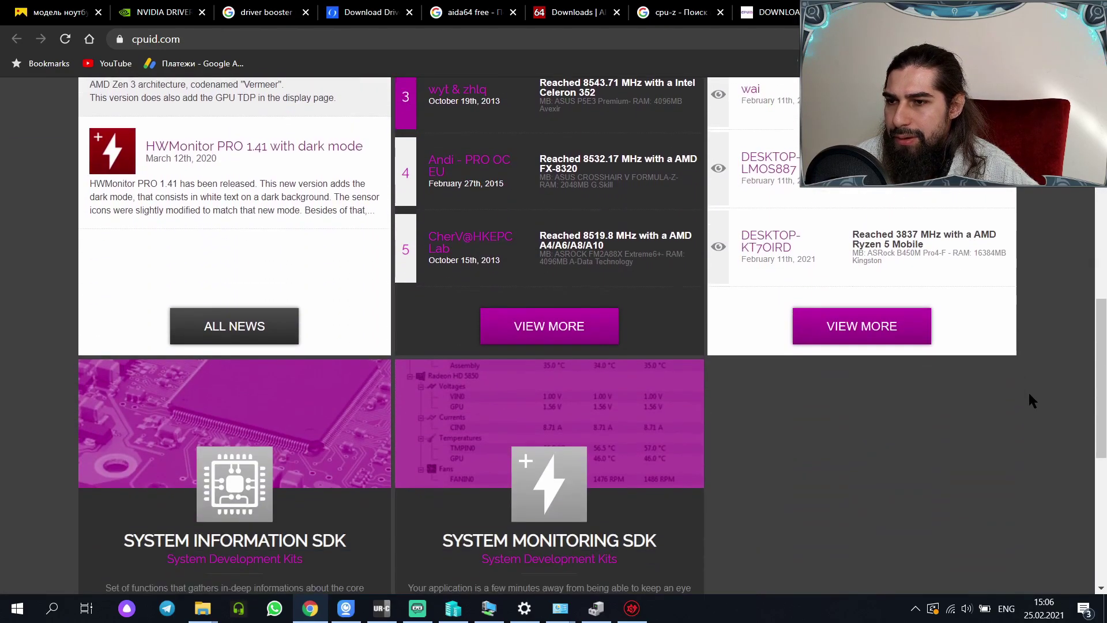
{"action": "scroll", "coordinate": [1026, 401], "scroll_direction": "down", "scroll_amount": 7}
{"action": "scroll", "coordinate": [1021, 403], "scroll_direction": "up", "scroll_amount": 19}
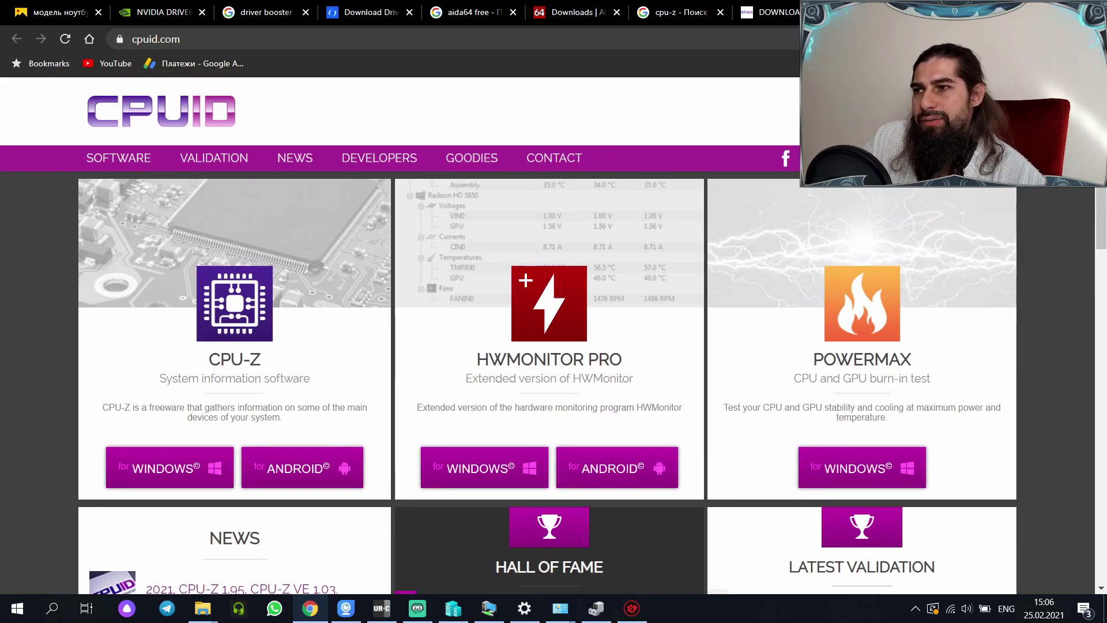
{"action": "left_click", "coordinate": [1037, 9]}
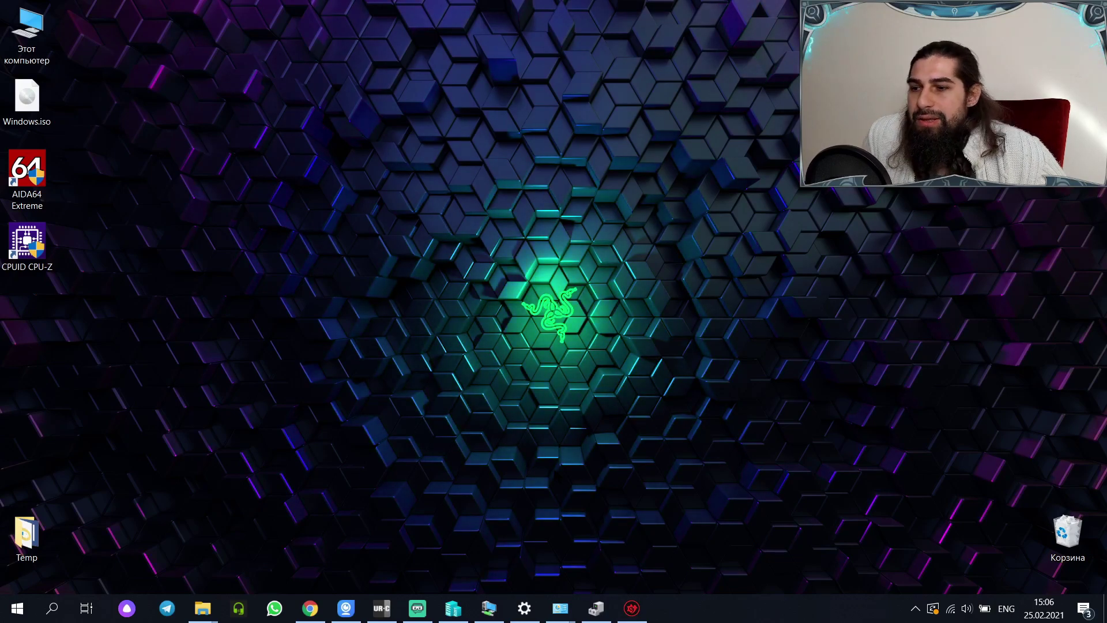
{"action": "left_click", "coordinate": [310, 608]}
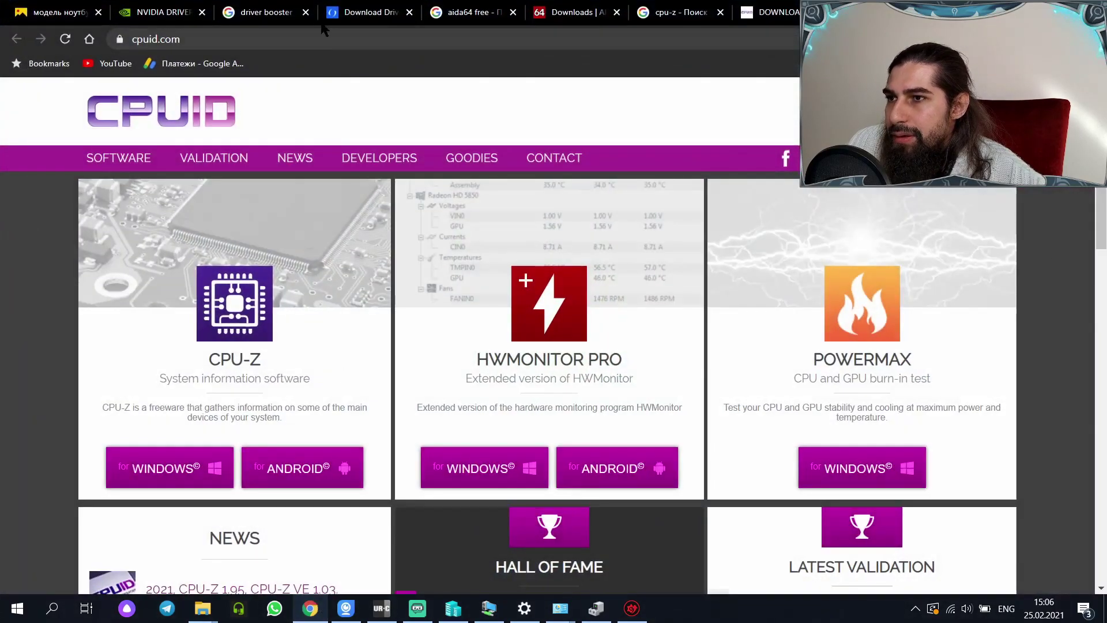
{"action": "left_click", "coordinate": [58, 13]}
{"action": "key", "text": "alt+Left"}
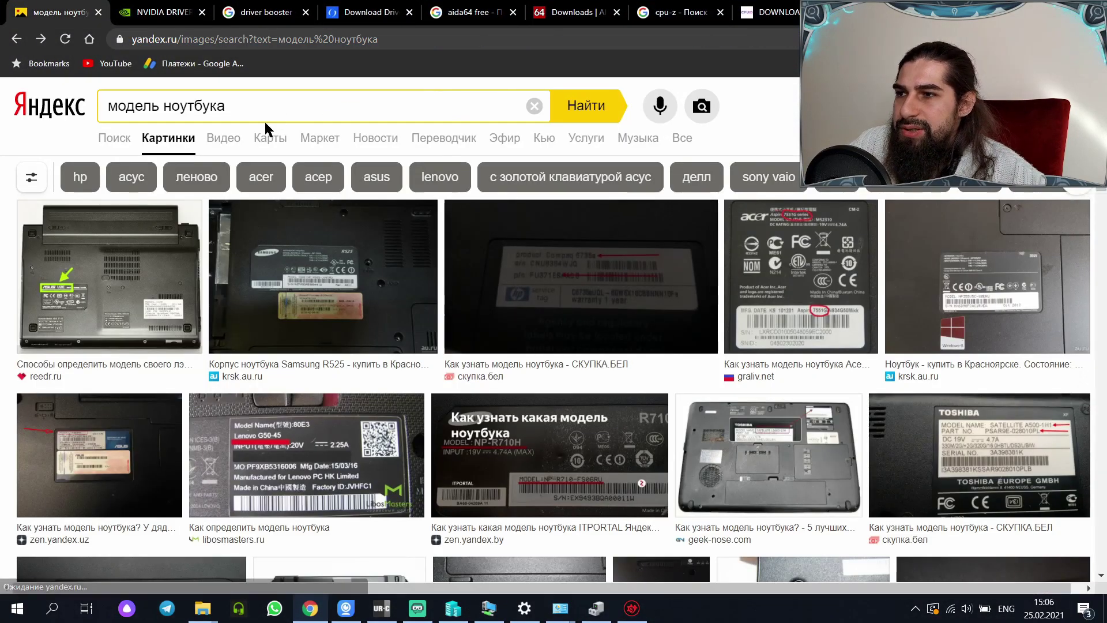
{"action": "left_click_drag", "start_coordinate": [240, 104], "coordinate": [176, 96]}
{"action": "type", "text": "vf"}
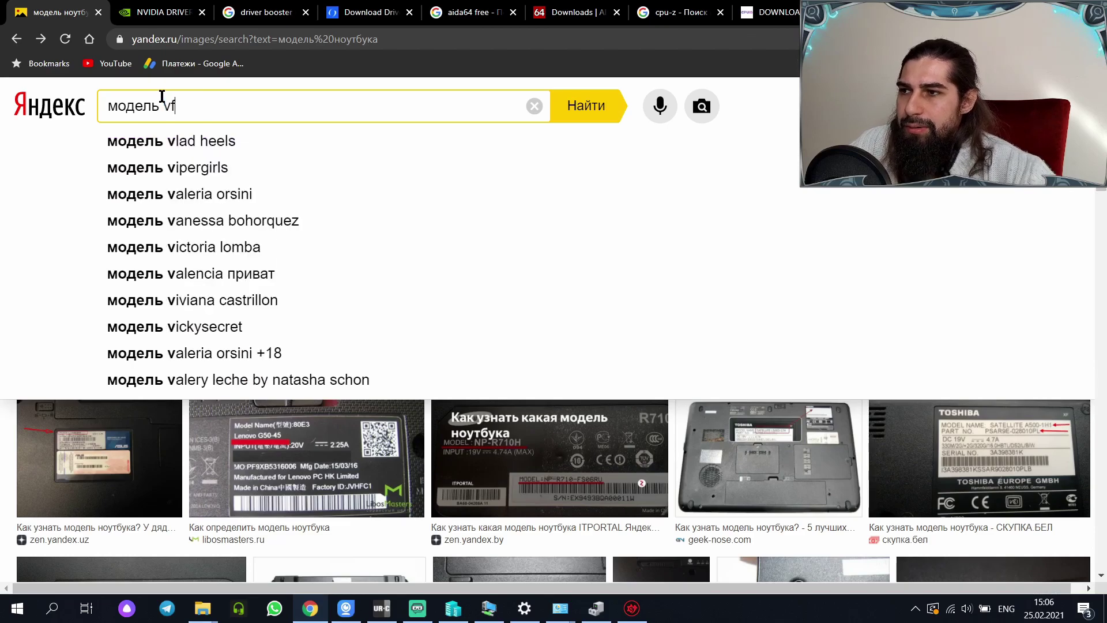
{"action": "key", "text": "BackSpace"}
{"action": "key", "text": "alt+shift"}
{"action": "type", "text": "м"}
{"action": "key", "text": "BackSpace"}
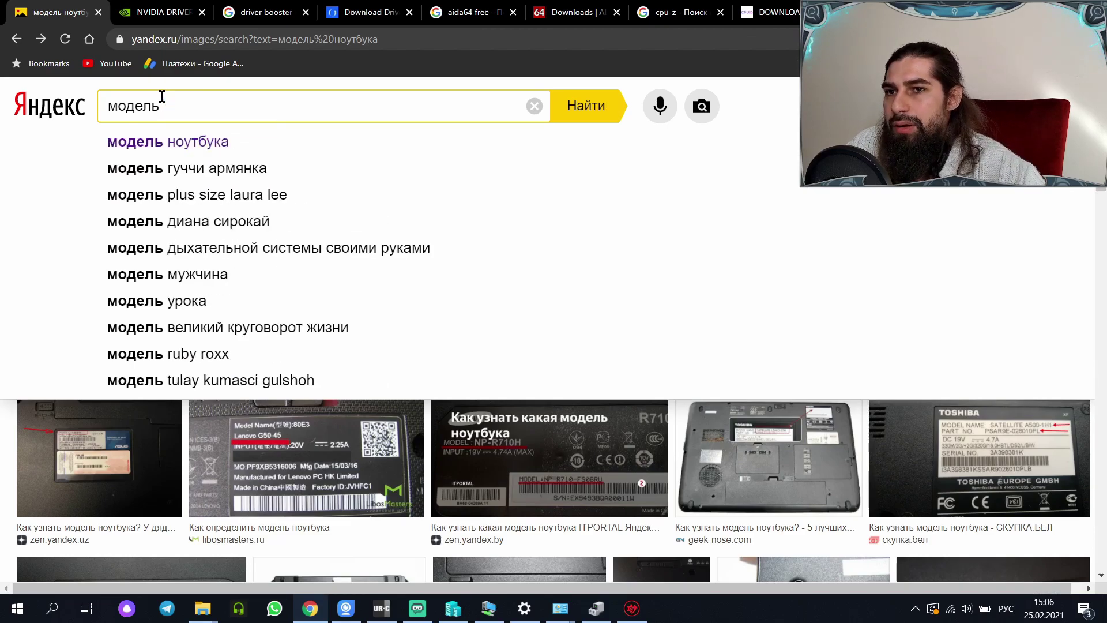
Step: Search Google for "computeruniverse" in a new tab
{"action": "key", "text": "ctrl+t"}
{"action": "type", "text": "с"}
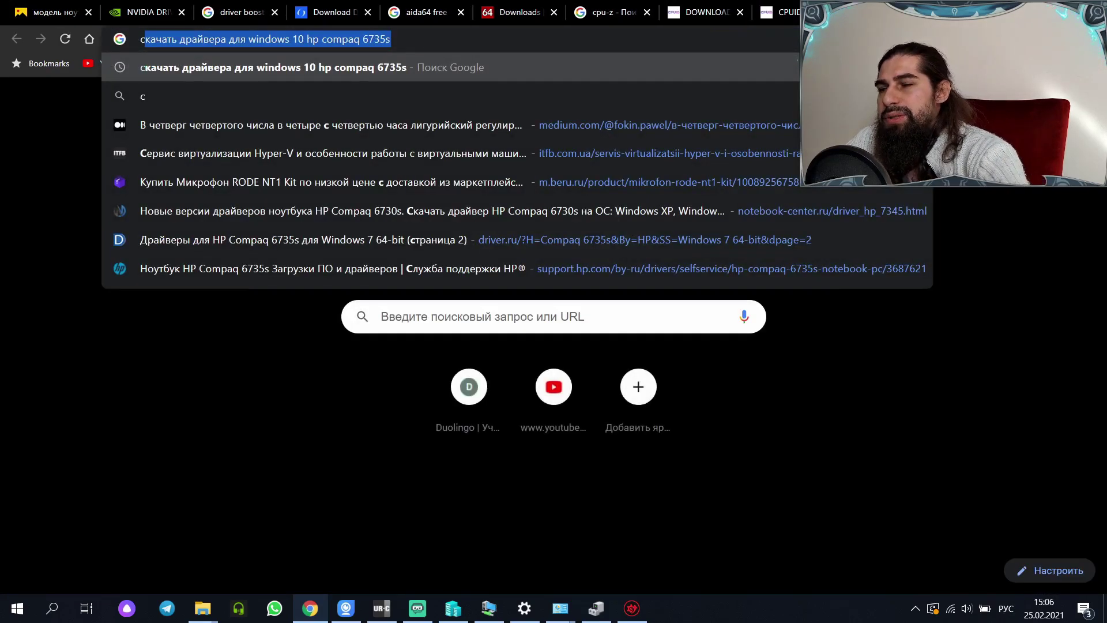
{"action": "key", "text": "BackSpace"}
{"action": "key", "text": "BackSpace"}
{"action": "type", "text": "co"}
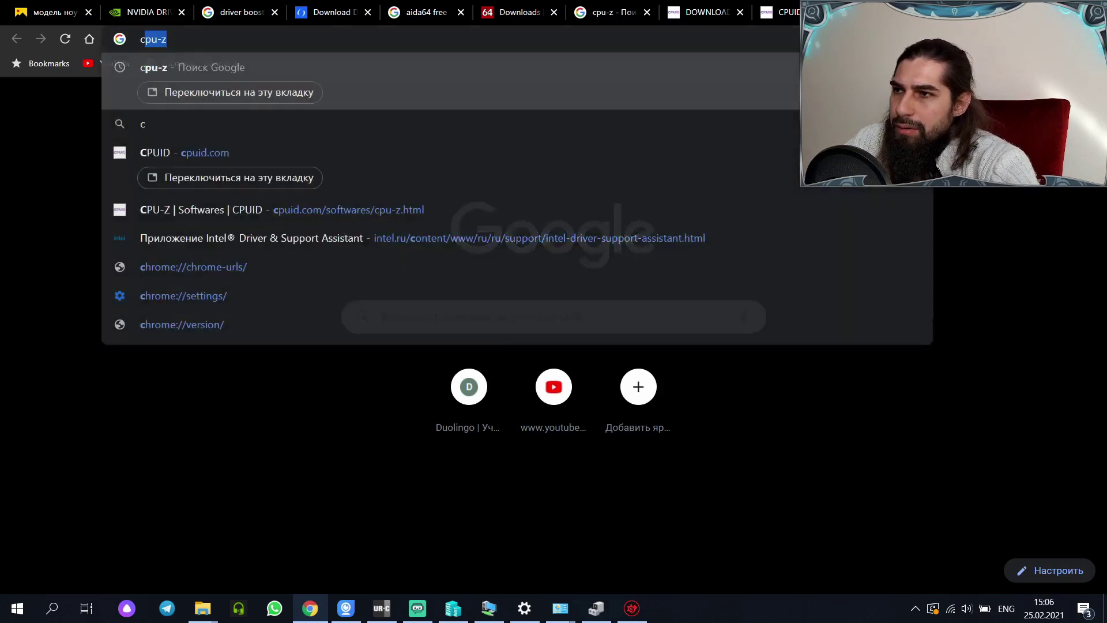
{"action": "key", "text": "BackSpace"}
{"action": "type", "text": "om"}
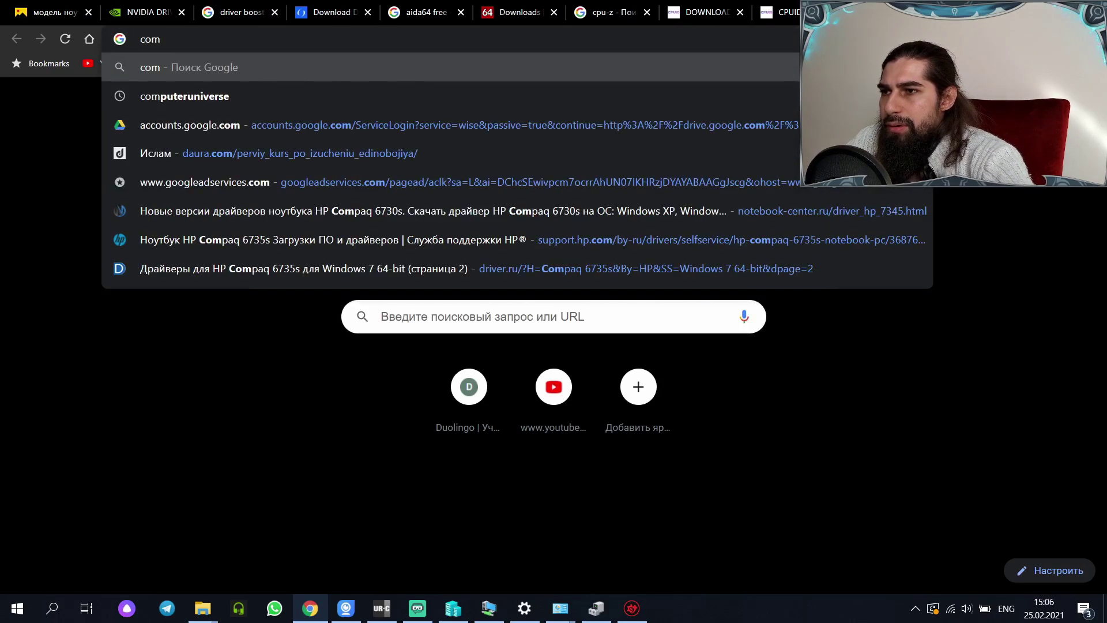
{"action": "key", "text": "Down"}
{"action": "key", "text": "Return"}
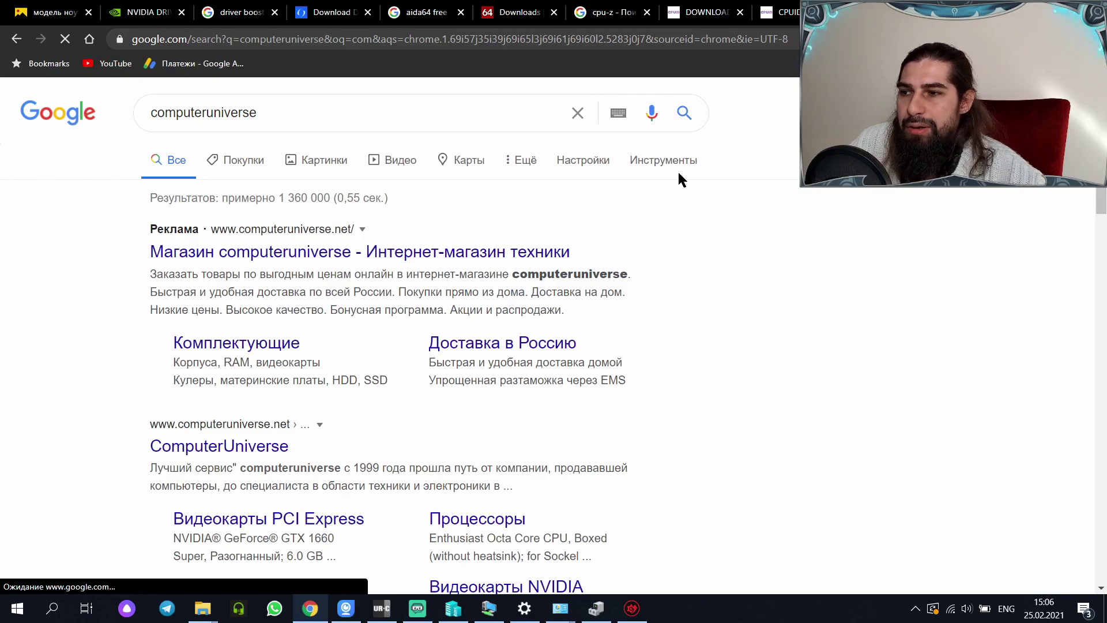
Step: Open the computeruniverse store from the advertised search result and go to its Компьютерные комплектующие category
{"action": "left_click", "coordinate": [298, 252]}
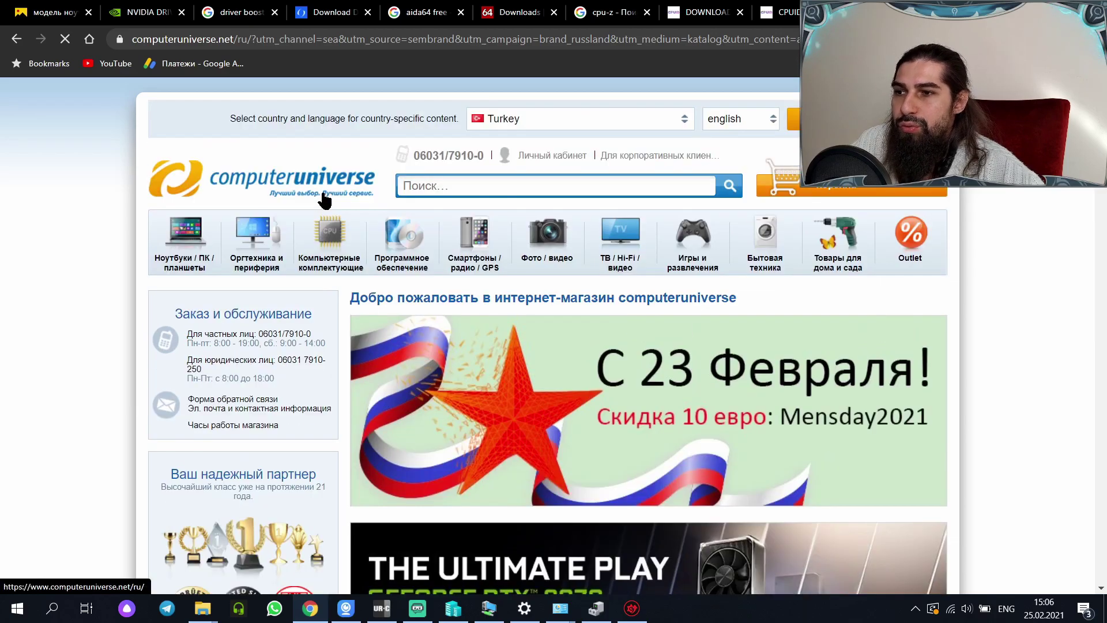
{"action": "left_click", "coordinate": [331, 252]}
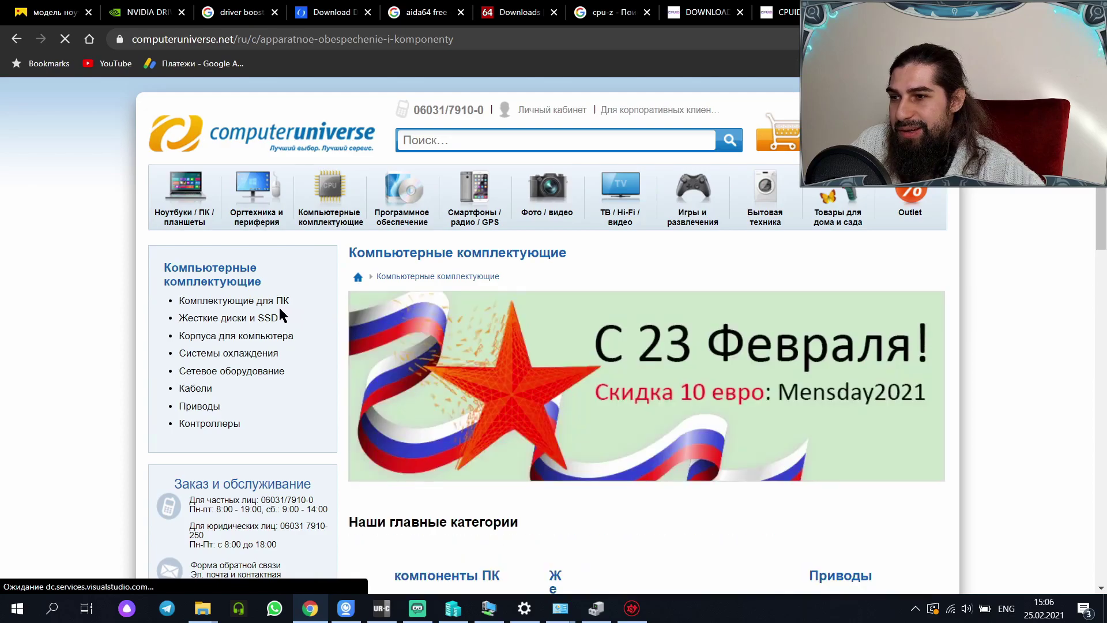
Step: Look over the Компьютерные комплектующие page and open its Комплектующие для ПК subcategory
{"action": "scroll", "coordinate": [252, 299], "scroll_direction": "down", "scroll_amount": 2}
{"action": "scroll", "coordinate": [547, 286], "scroll_direction": "down", "scroll_amount": 4}
{"action": "scroll", "coordinate": [363, 297], "scroll_direction": "up", "scroll_amount": 1}
{"action": "scroll", "coordinate": [334, 303], "scroll_direction": "down", "scroll_amount": 6}
{"action": "scroll", "coordinate": [334, 303], "scroll_direction": "up", "scroll_amount": 4}
{"action": "scroll", "coordinate": [334, 303], "scroll_direction": "up", "scroll_amount": 8}
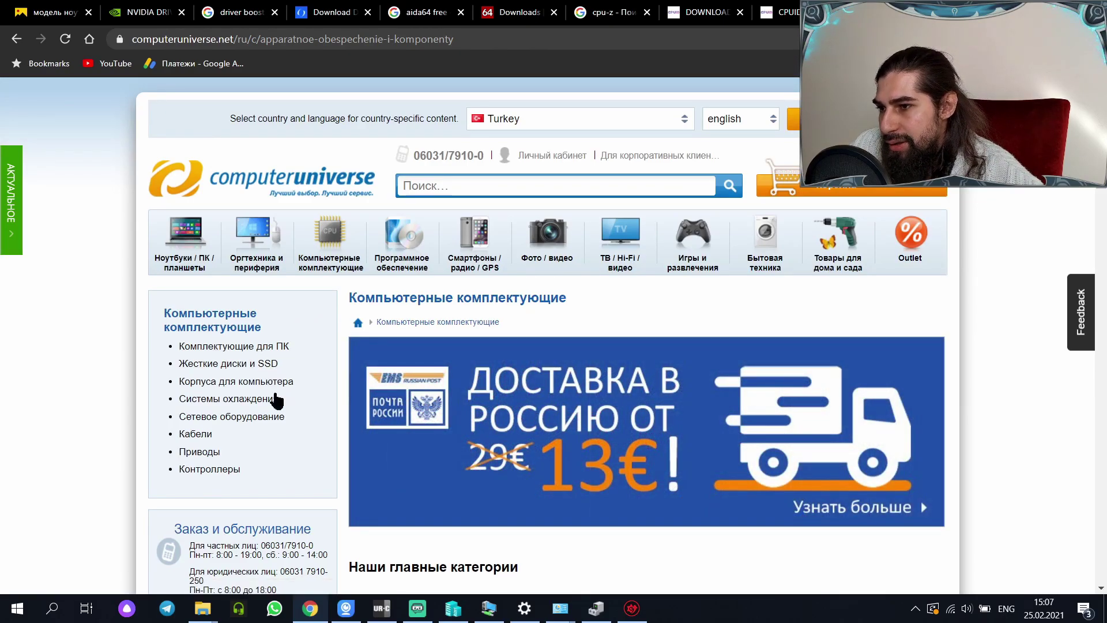
{"action": "left_click", "coordinate": [245, 350]}
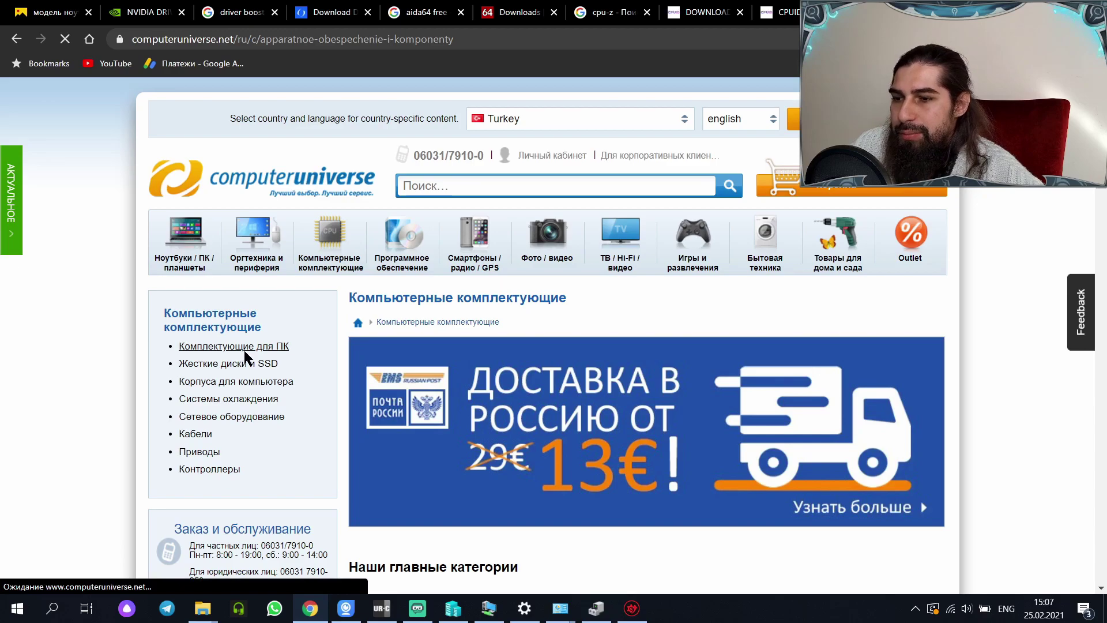
Step: Open the Материнские платы category from the Комплектующие для ПК subcategory list
{"action": "scroll", "coordinate": [245, 352], "scroll_direction": "down", "scroll_amount": 4}
{"action": "scroll", "coordinate": [411, 340], "scroll_direction": "down", "scroll_amount": 4}
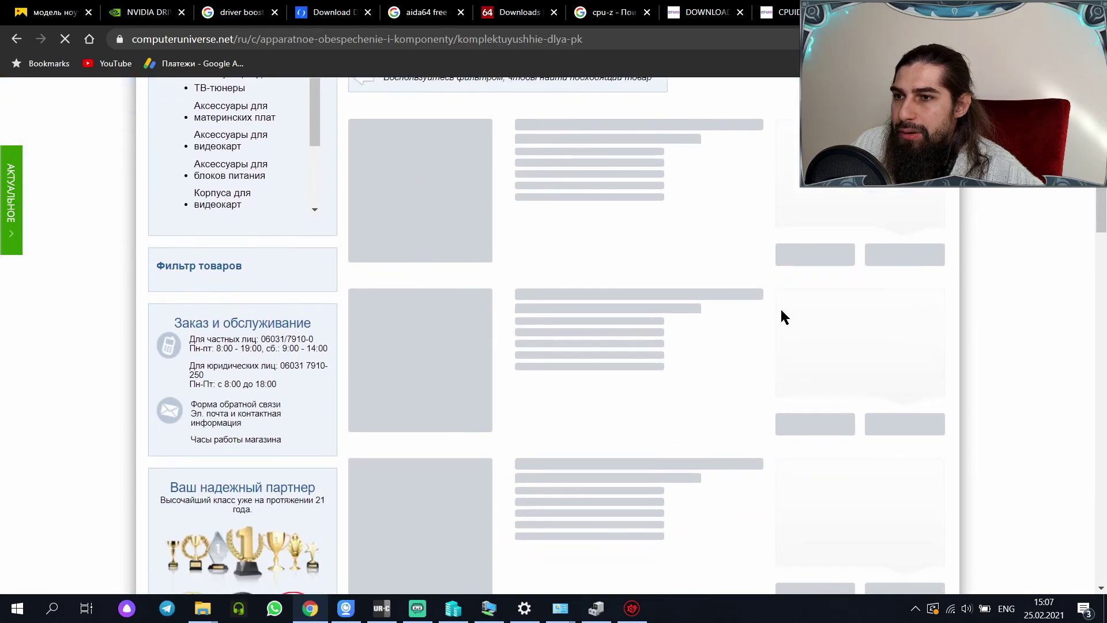
{"action": "scroll", "coordinate": [300, 281], "scroll_direction": "up", "scroll_amount": 1}
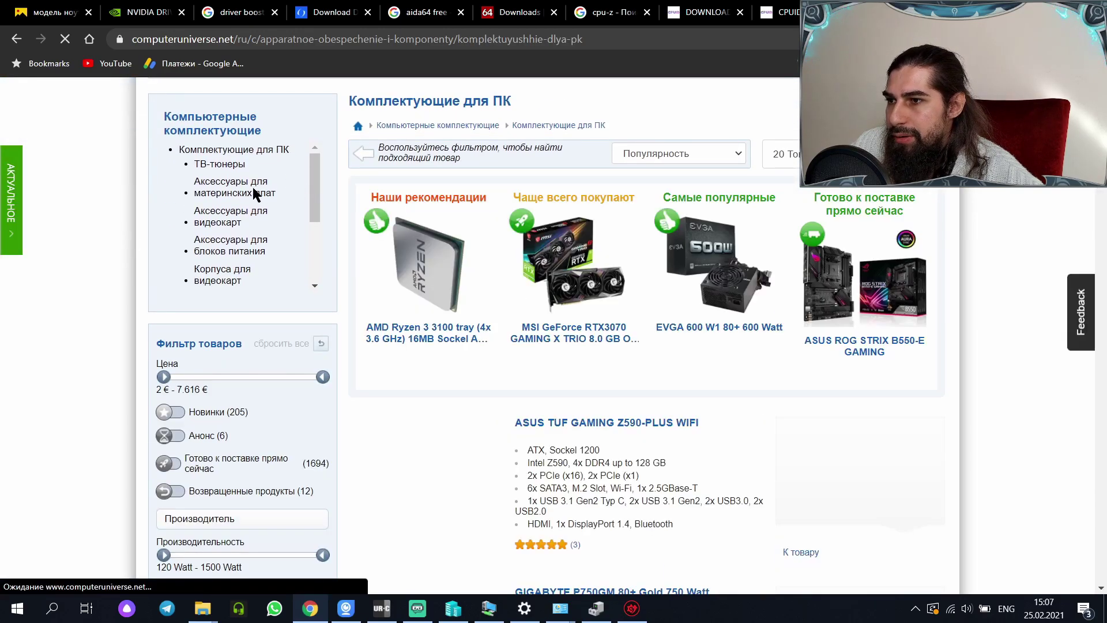
{"action": "scroll", "coordinate": [246, 205], "scroll_direction": "down", "scroll_amount": 3}
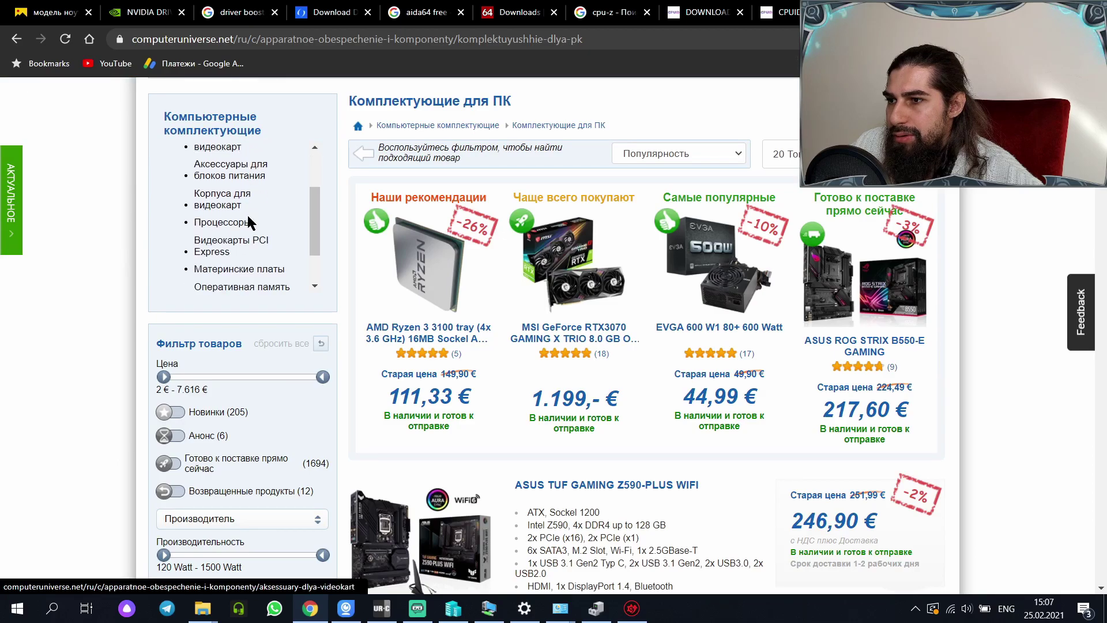
{"action": "left_click", "coordinate": [239, 216]}
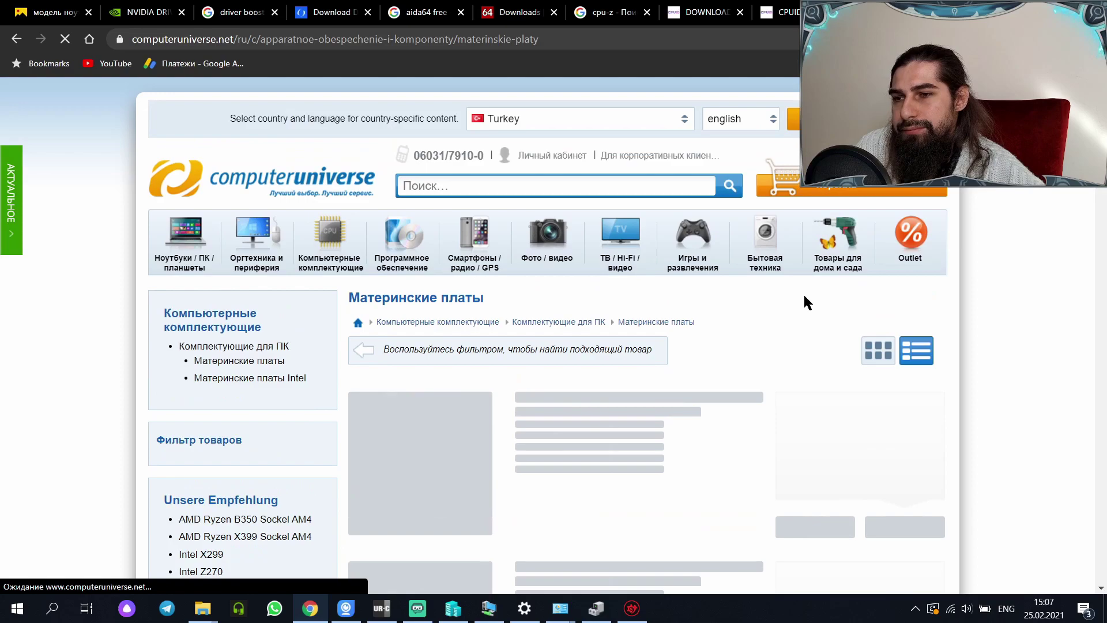
Step: Filter the motherboards to DDR4 under Технология RAM and to models with an M.2 Slot
{"action": "scroll", "coordinate": [327, 361], "scroll_direction": "down", "scroll_amount": 10}
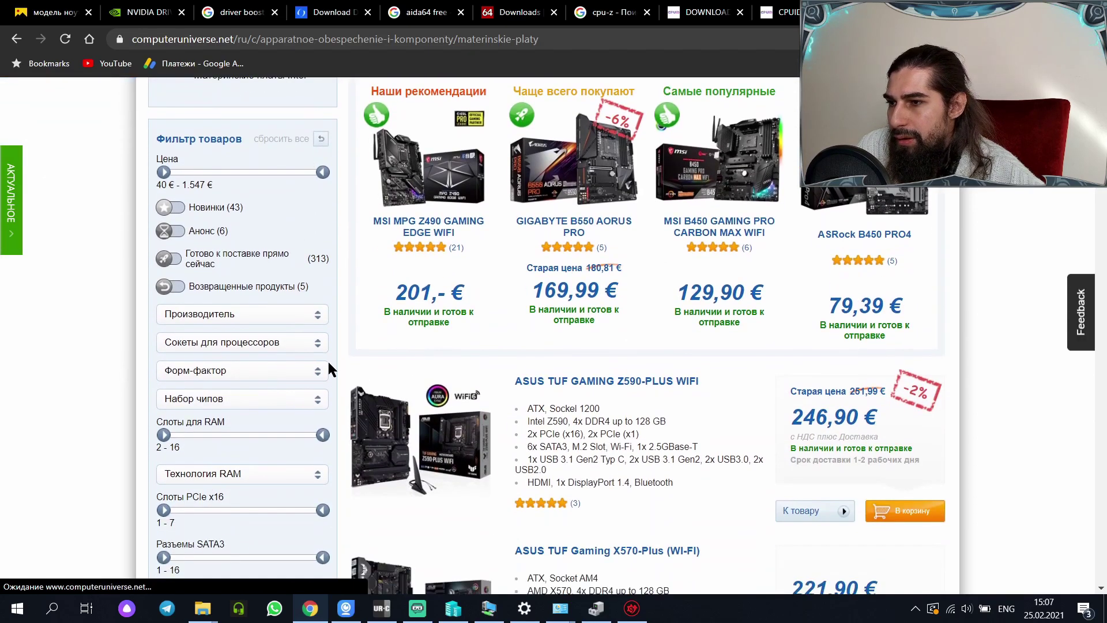
{"action": "scroll", "coordinate": [277, 300], "scroll_direction": "up", "scroll_amount": 2}
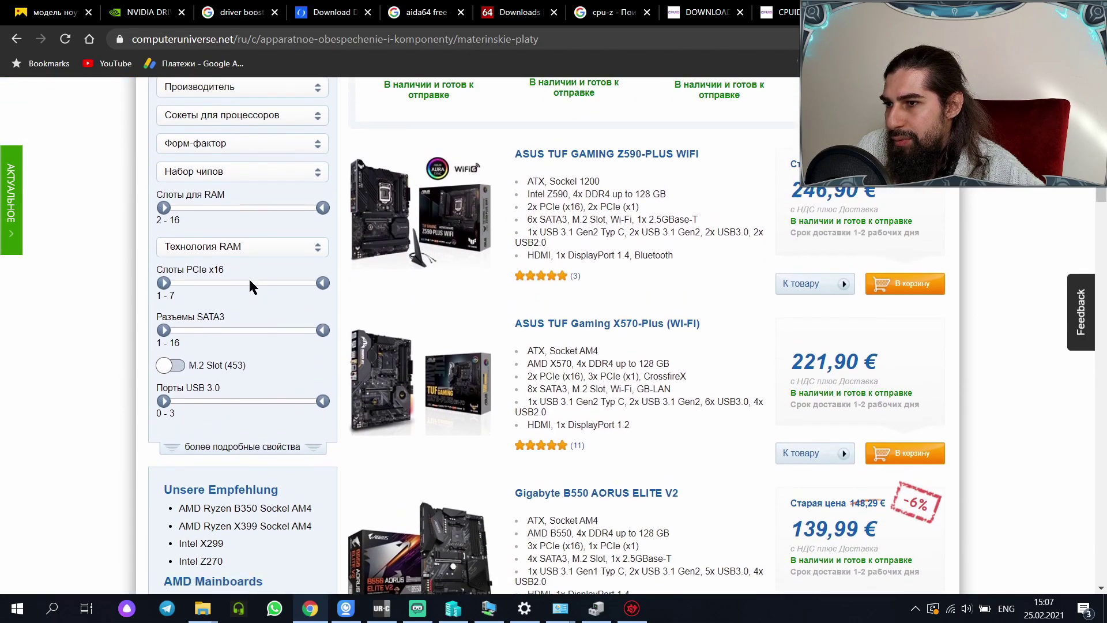
{"action": "left_click", "coordinate": [247, 246]}
{"action": "left_click", "coordinate": [213, 267]}
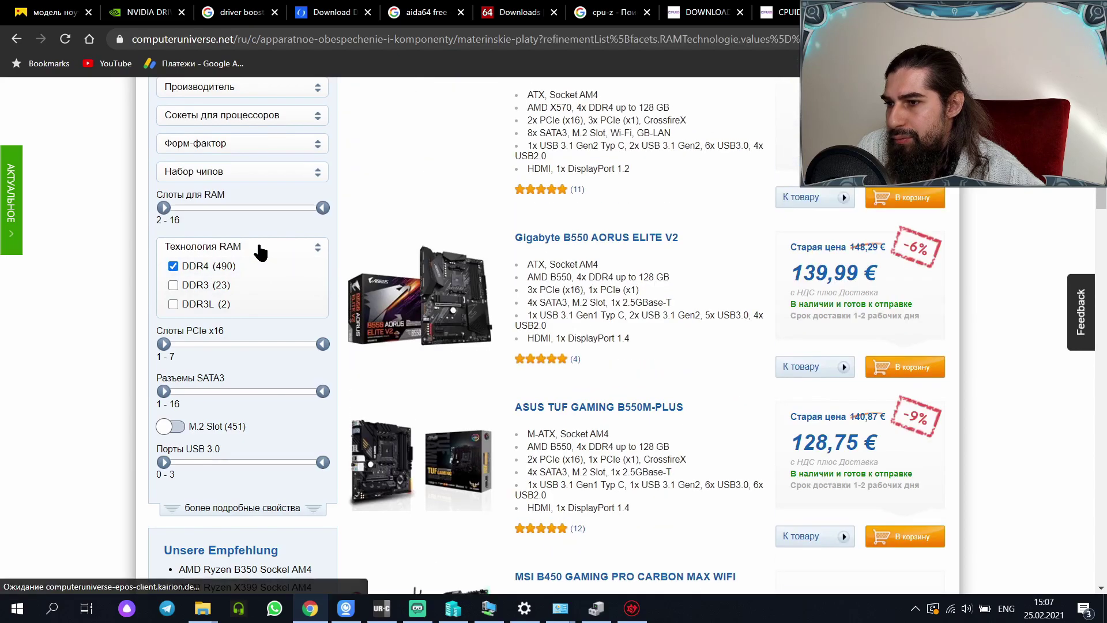
{"action": "left_click", "coordinate": [170, 426]}
Step: Sort the filtered motherboards by Цена по возрастанию and return the sorting to Популярность
{"action": "scroll", "coordinate": [302, 436], "scroll_direction": "up", "scroll_amount": 5}
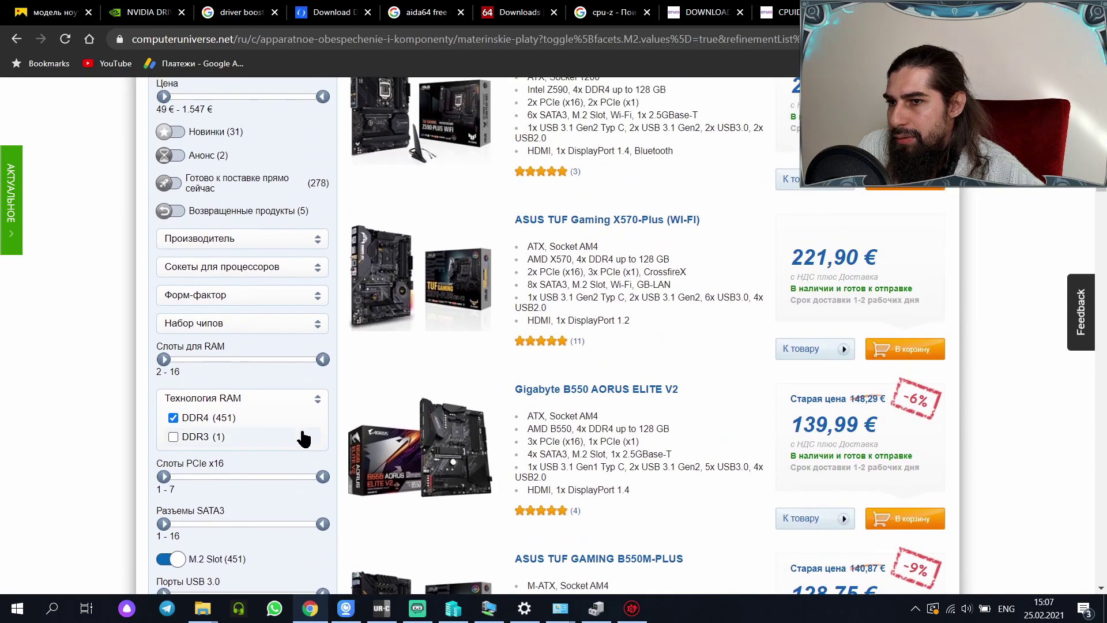
{"action": "left_click", "coordinate": [691, 130]}
{"action": "left_click", "coordinate": [690, 148]}
{"action": "left_click", "coordinate": [668, 123]}
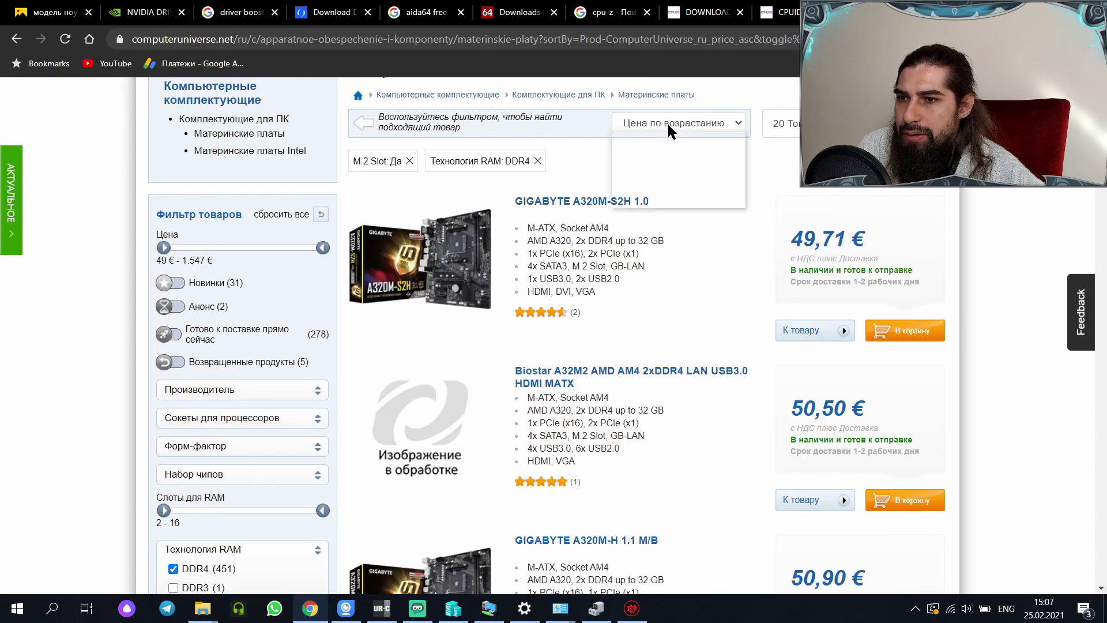
{"action": "left_click", "coordinate": [686, 139]}
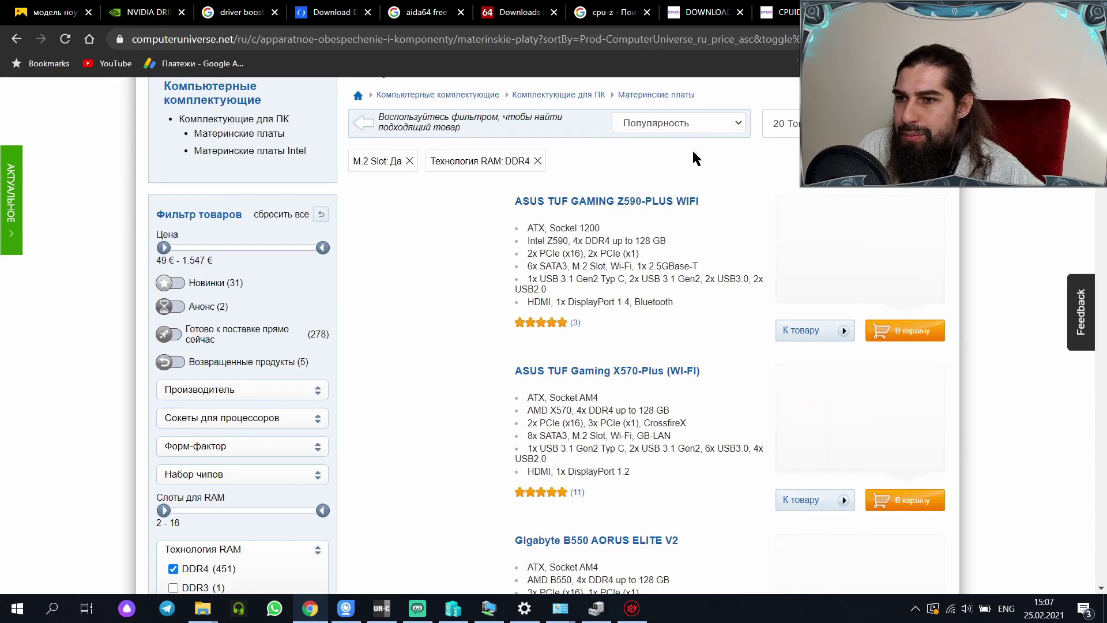
Step: Open the ASUS TUF GAMING Z590-PLUS WIFI product page and select the full model name in its title
{"action": "left_click", "coordinate": [649, 202]}
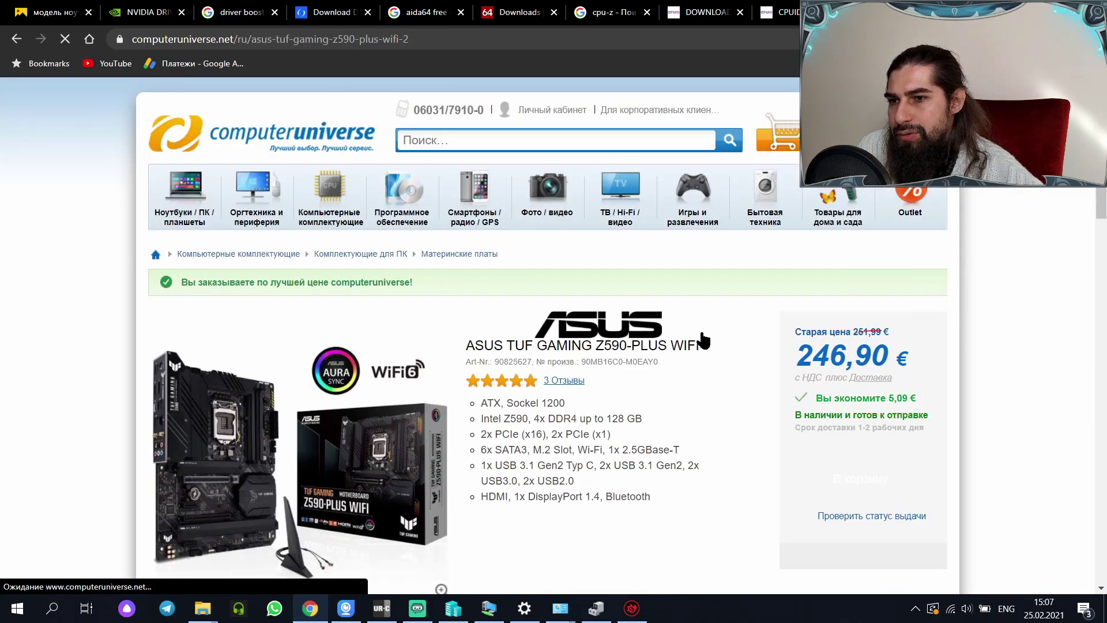
{"action": "scroll", "coordinate": [630, 383], "scroll_direction": "down", "scroll_amount": 2}
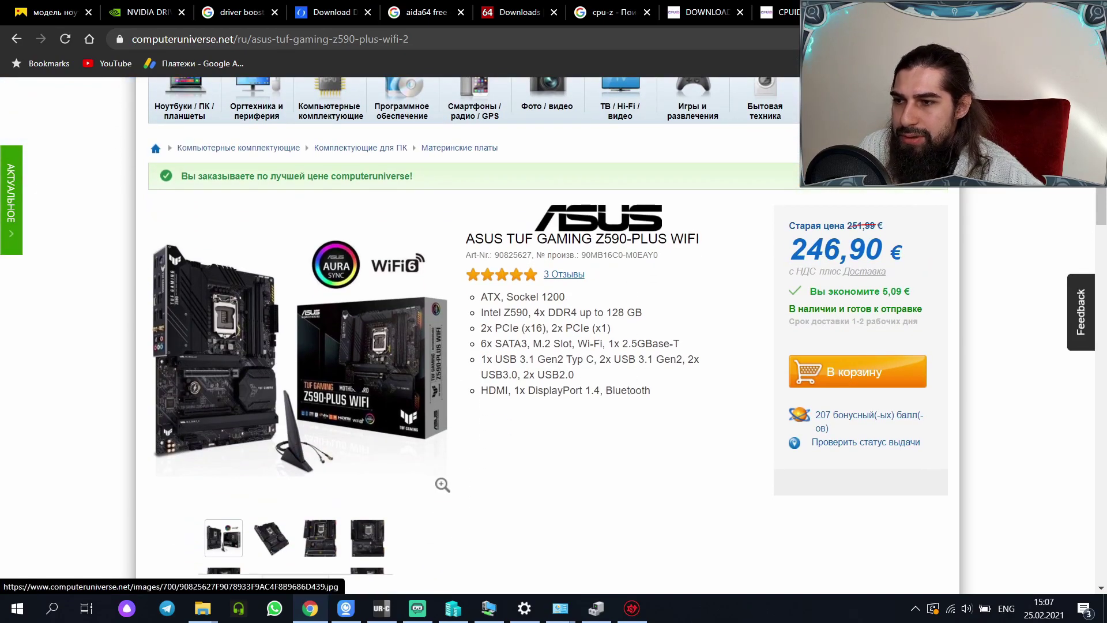
{"action": "left_click_drag", "start_coordinate": [461, 235], "coordinate": [552, 241]}
{"action": "left_click", "coordinate": [659, 255]}
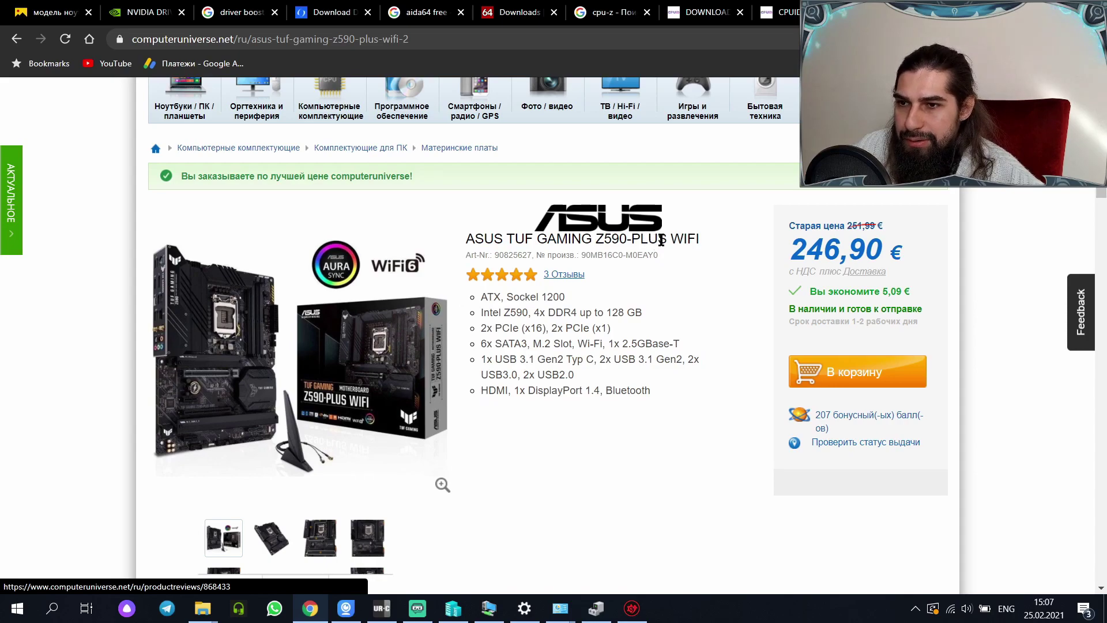
{"action": "left_click_drag", "start_coordinate": [700, 239], "coordinate": [482, 238]}
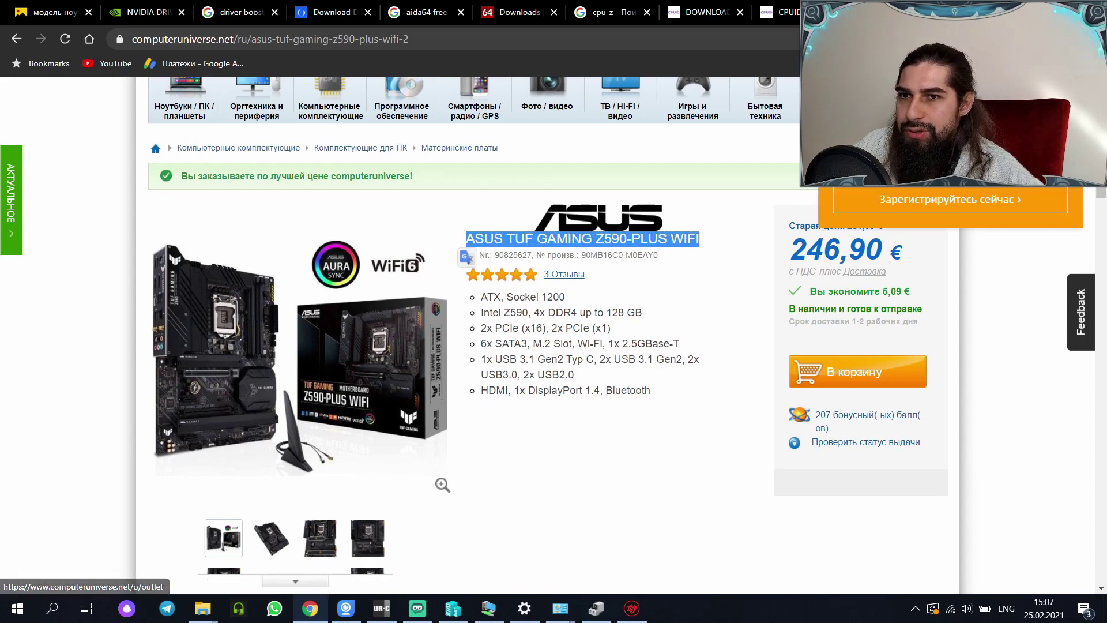
Step: Search Google in a new tab for "asus tuf gaming z590-plus wifi driver download"
{"action": "key", "text": "ctrl+t"}
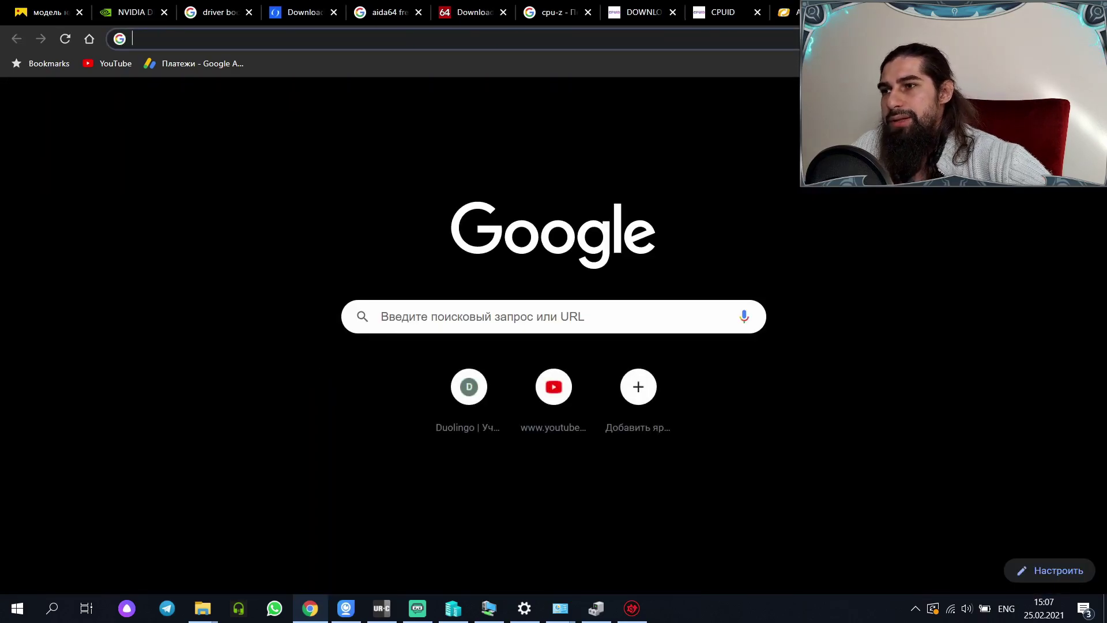
{"action": "type", "text": "ASUS TUF GAMING Z590-PLUS WIFI"}
{"action": "type", "text": "driv"}
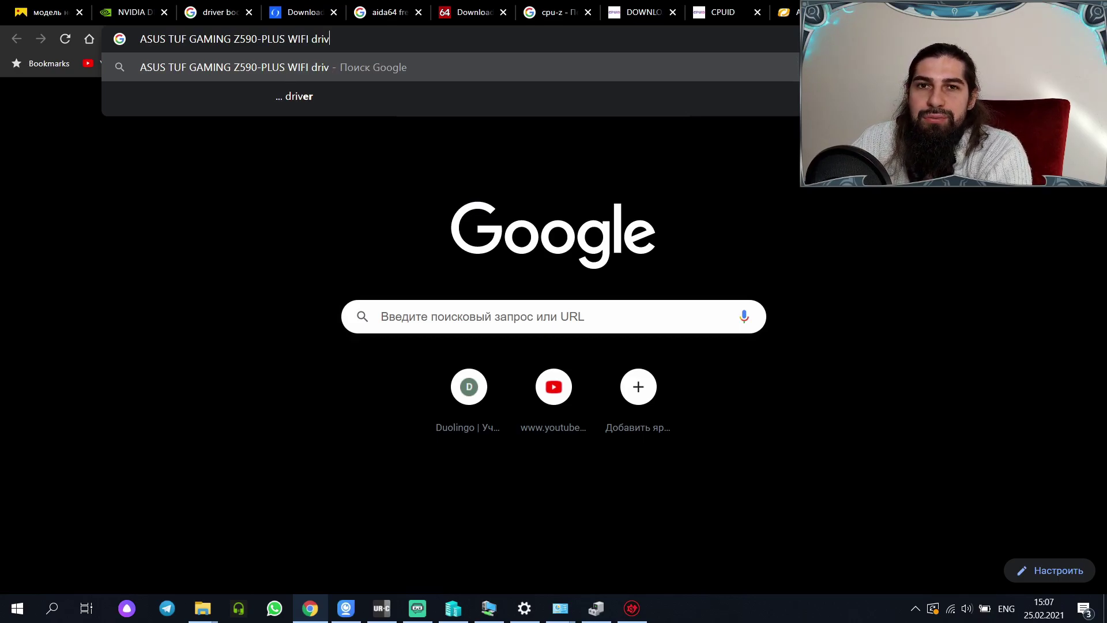
{"action": "type", "text": "er d"}
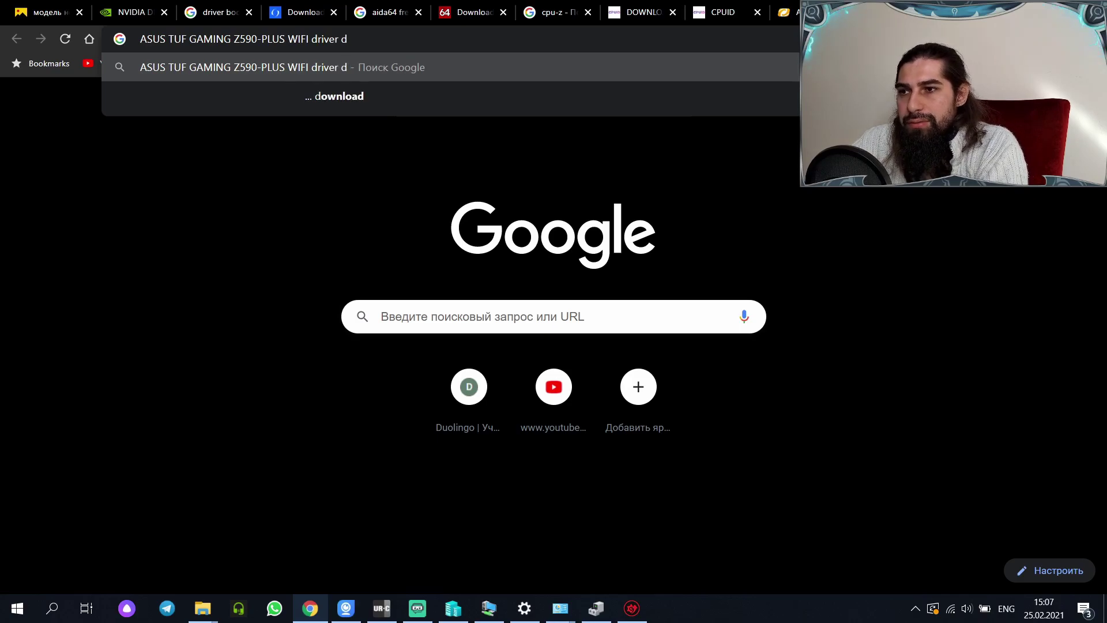
{"action": "key", "text": "Down"}
{"action": "key", "text": "Return"}
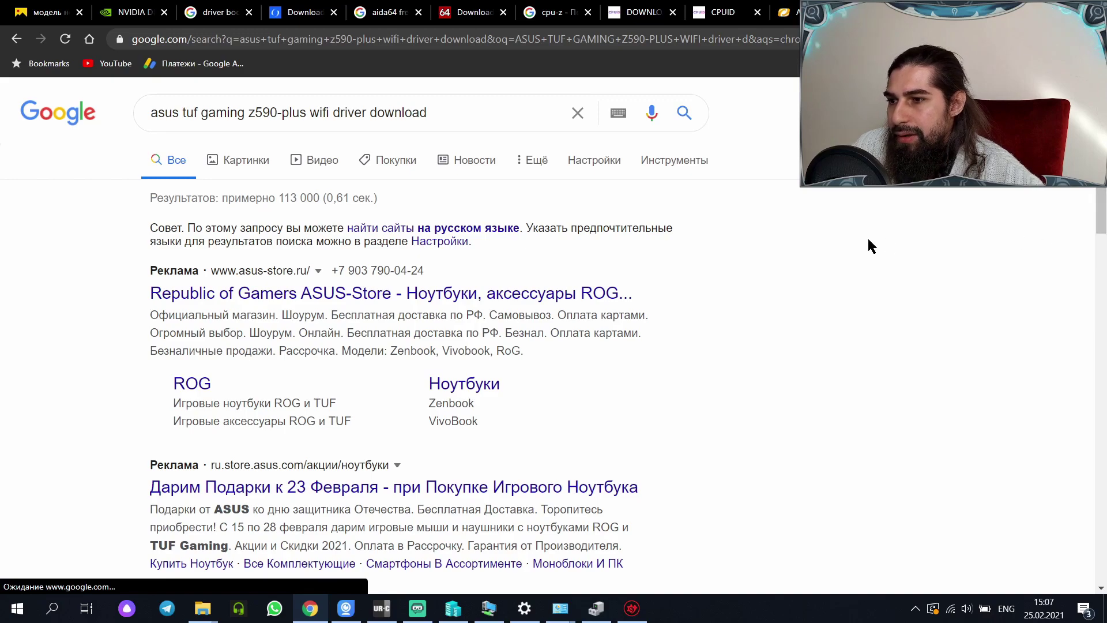
Step: Open the ASUS Global result for the TUF Gaming Z590-PLUS WIFI in a separate tab and switch to it
{"action": "scroll", "coordinate": [867, 237], "scroll_direction": "down", "scroll_amount": 3}
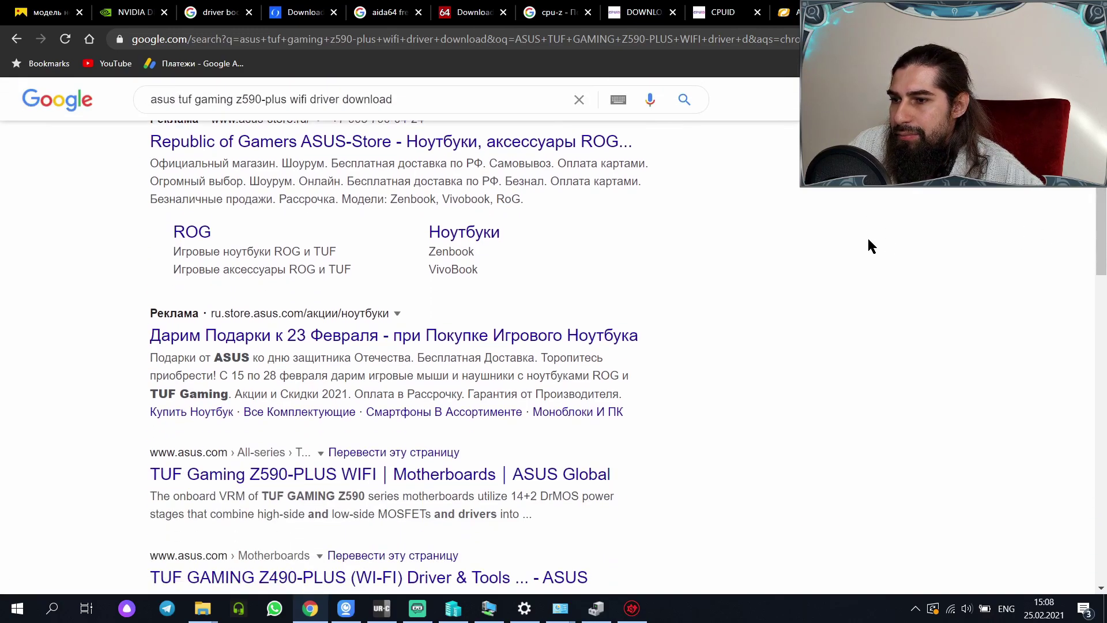
{"action": "scroll", "coordinate": [793, 275], "scroll_direction": "up", "scroll_amount": 3}
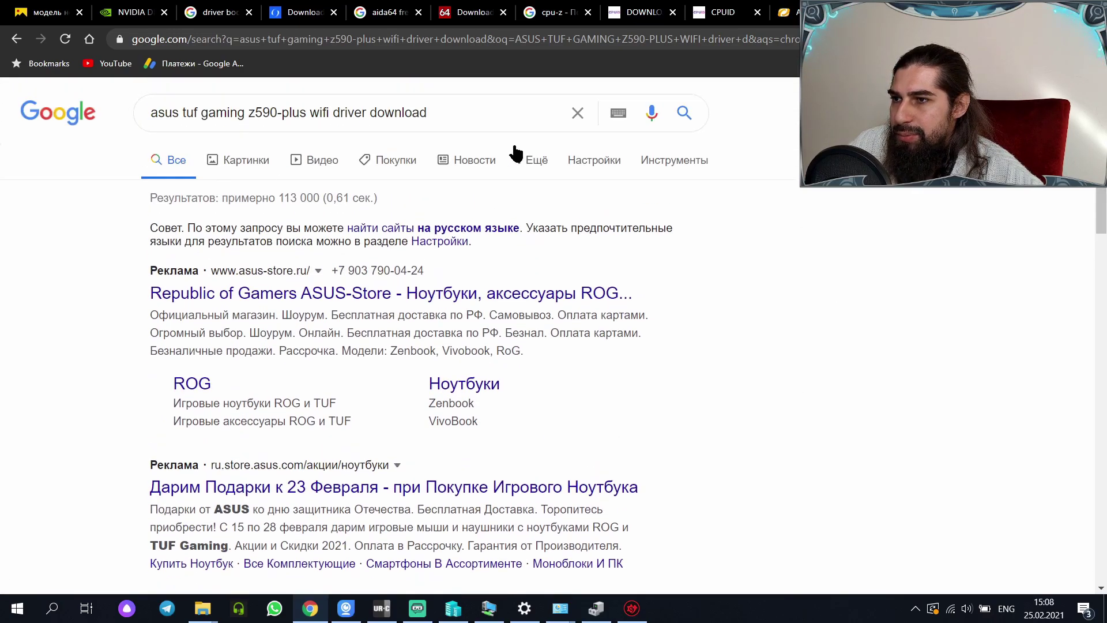
{"action": "scroll", "coordinate": [514, 153], "scroll_direction": "down", "scroll_amount": 4}
{"action": "middle_click", "coordinate": [213, 412]}
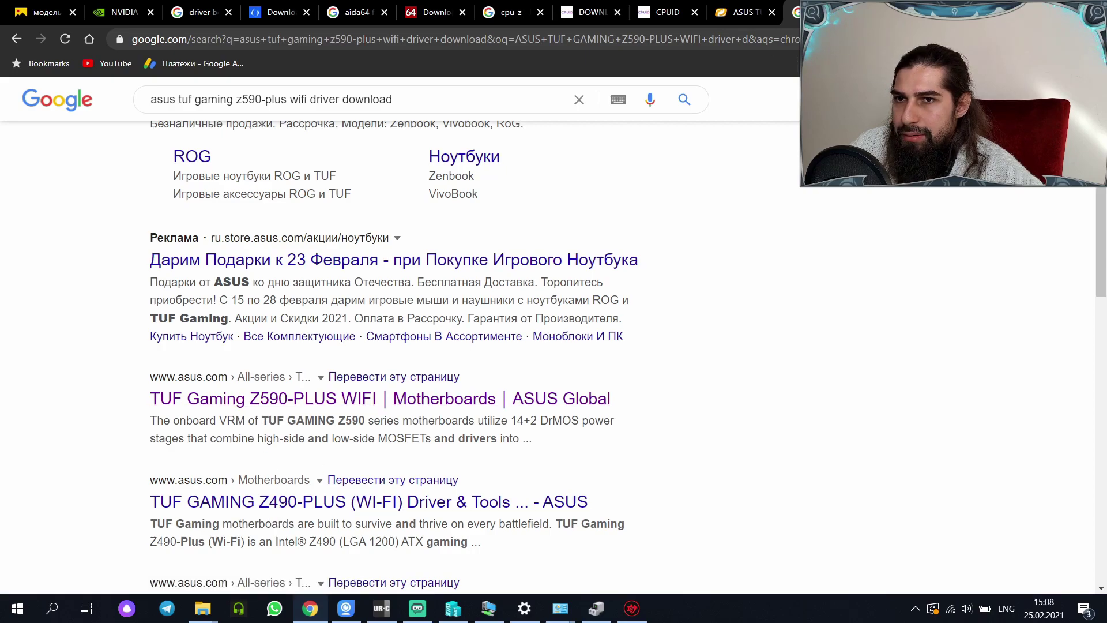
{"action": "left_click", "coordinate": [853, 13]}
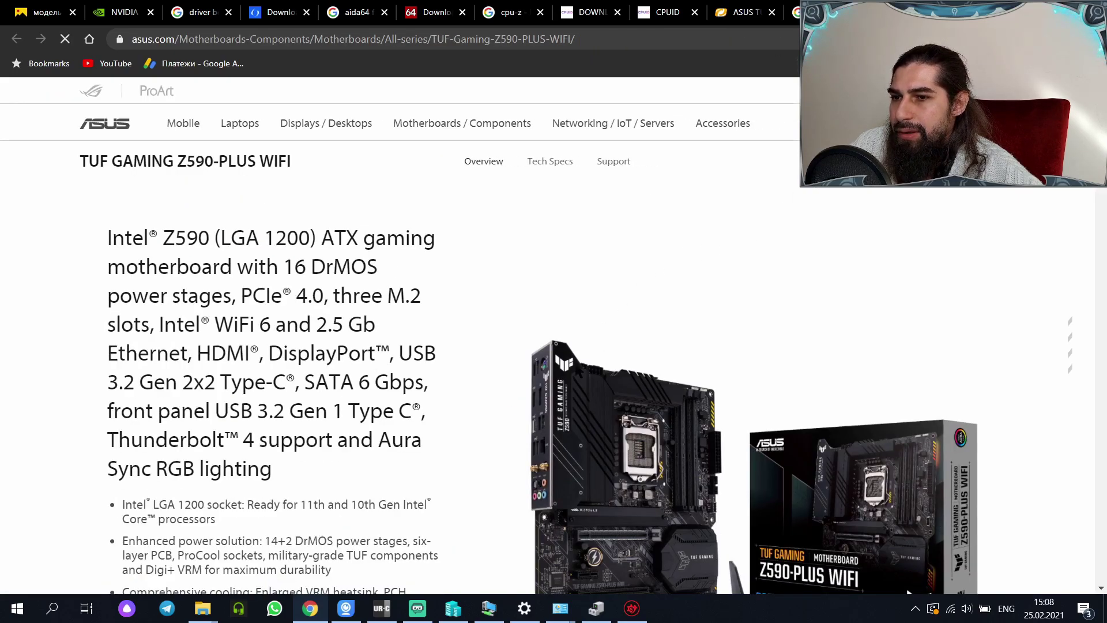
Step: Look over the motherboard's overview, dismiss the cookie notice and open the product's Support page
{"action": "scroll", "coordinate": [750, 300], "scroll_direction": "down", "scroll_amount": 3}
{"action": "scroll", "coordinate": [752, 303], "scroll_direction": "down", "scroll_amount": 8}
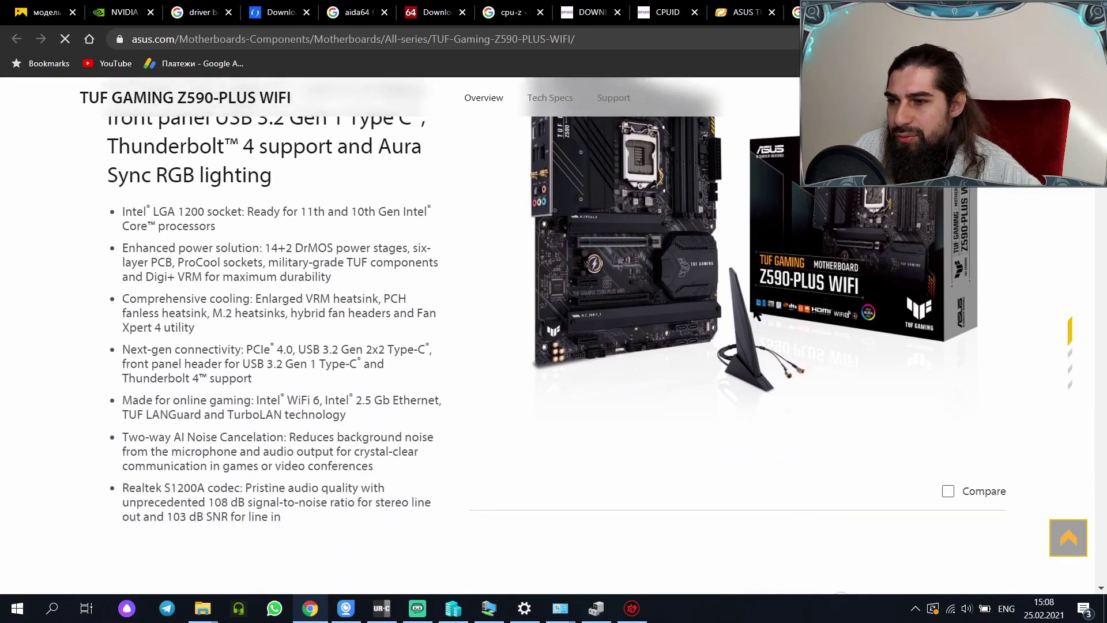
{"action": "scroll", "coordinate": [749, 314], "scroll_direction": "up", "scroll_amount": 7}
{"action": "scroll", "coordinate": [750, 314], "scroll_direction": "up", "scroll_amount": 5}
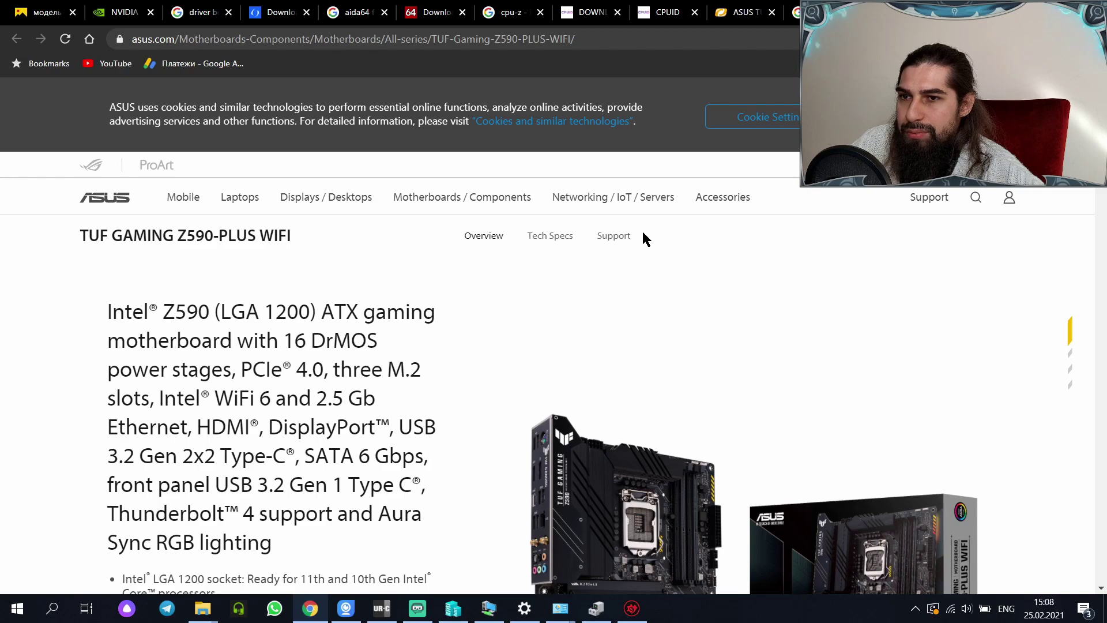
{"action": "left_click", "coordinate": [899, 116]}
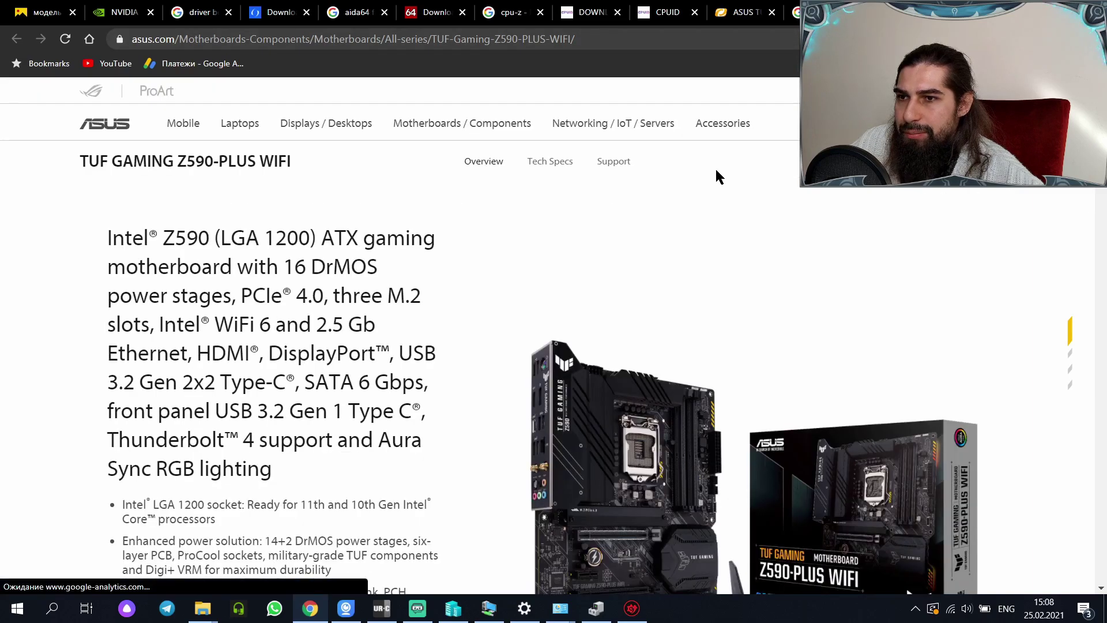
{"action": "left_click", "coordinate": [627, 163]}
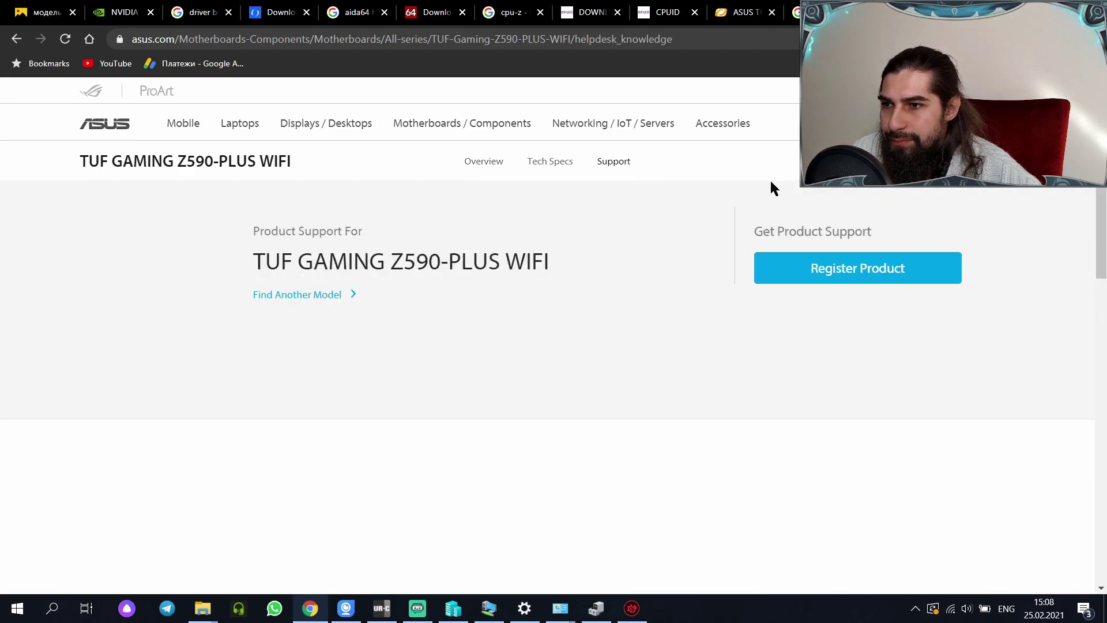
Step: Open the motherboard's Driver & Utility section and choose Windows 10 64-bit as the operating system
{"action": "scroll", "coordinate": [692, 254], "scroll_direction": "down", "scroll_amount": 1}
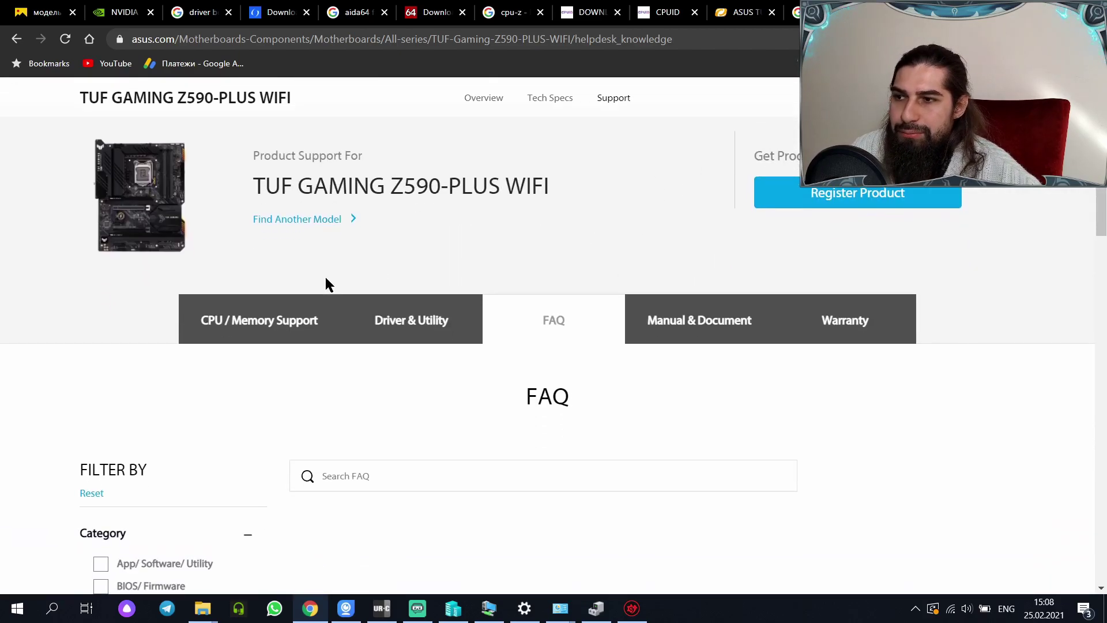
{"action": "scroll", "coordinate": [325, 276], "scroll_direction": "up", "scroll_amount": 1}
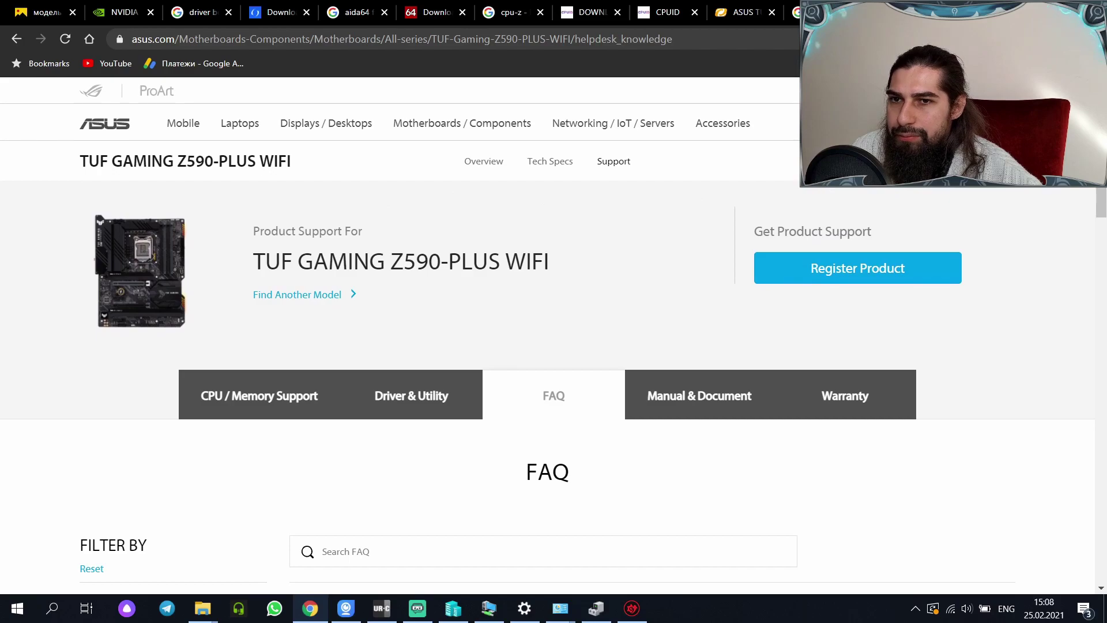
{"action": "scroll", "coordinate": [964, 464], "scroll_direction": "down", "scroll_amount": 7}
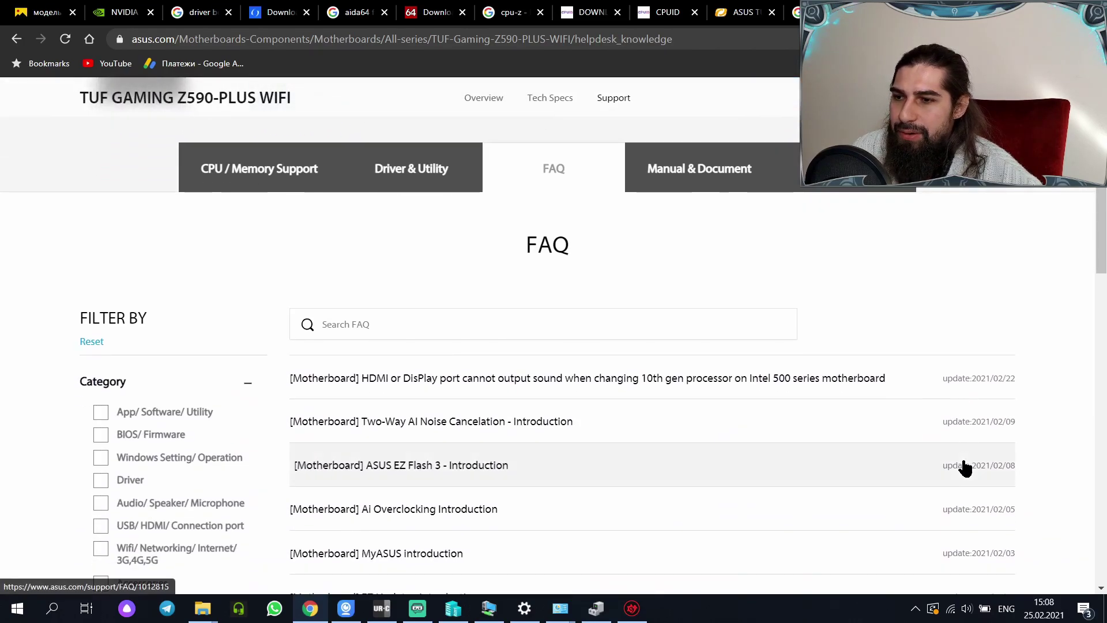
{"action": "scroll", "coordinate": [1023, 187], "scroll_direction": "up", "scroll_amount": 5}
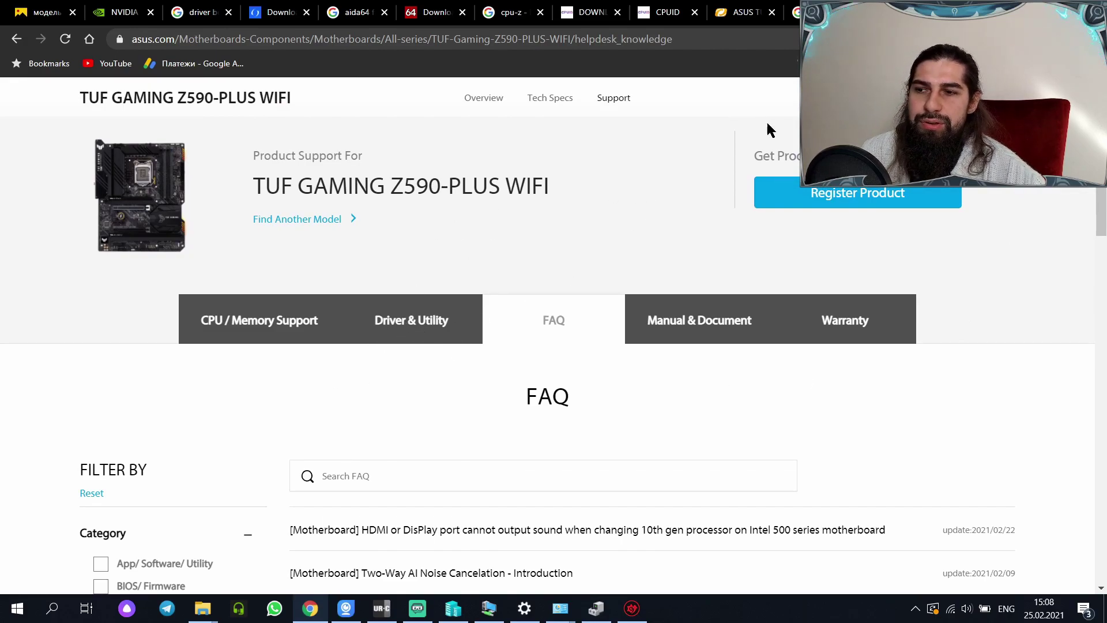
{"action": "left_click", "coordinate": [392, 333]}
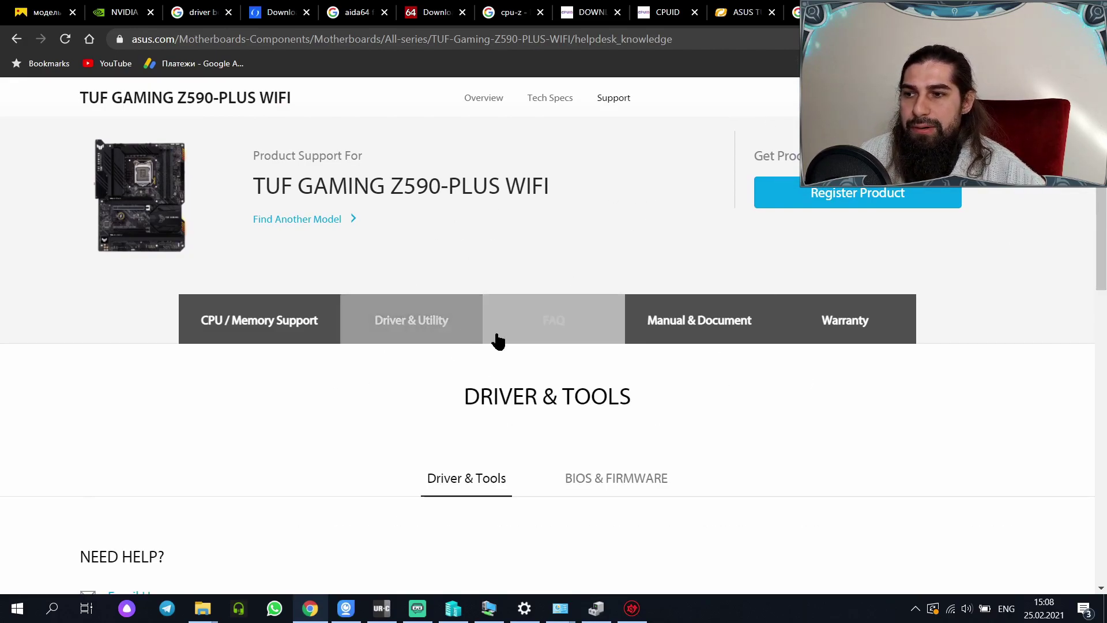
{"action": "scroll", "coordinate": [698, 334], "scroll_direction": "down", "scroll_amount": 3}
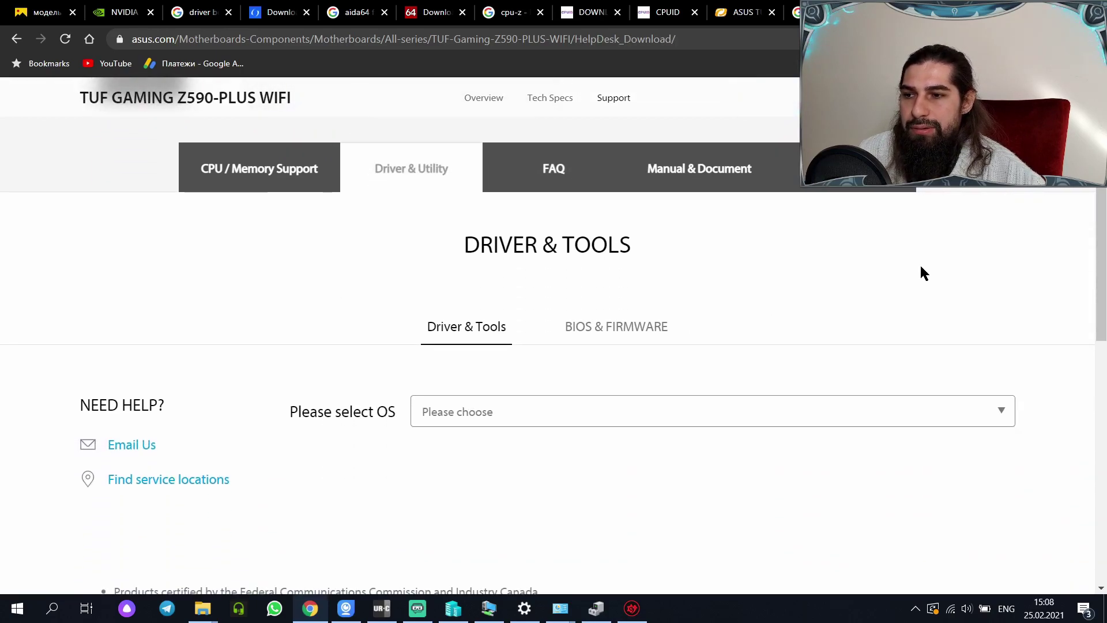
{"action": "left_click", "coordinate": [632, 424]}
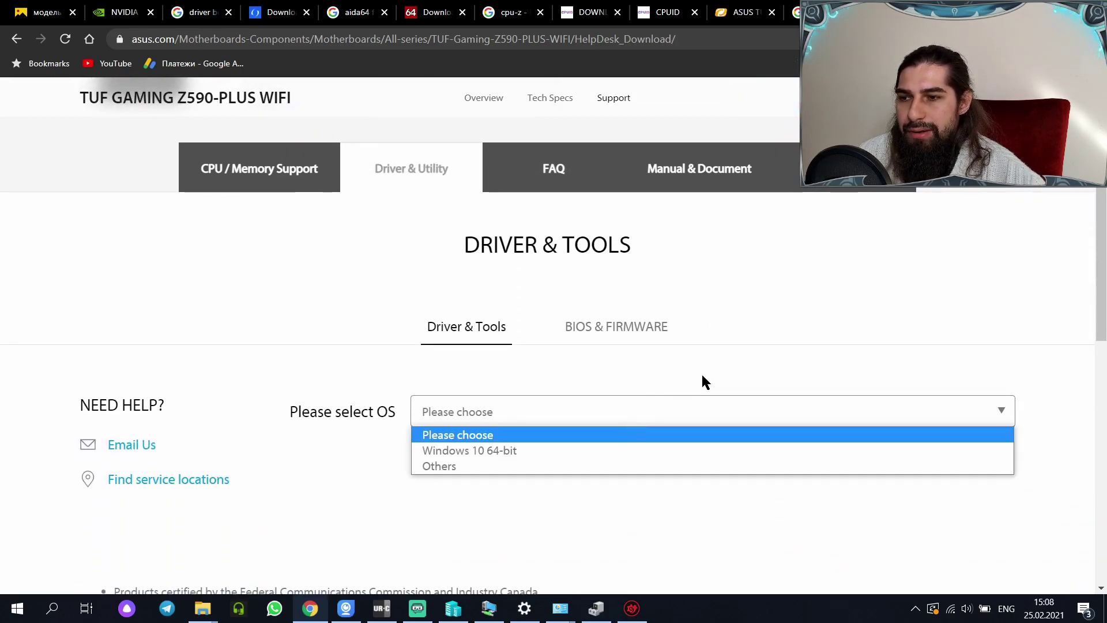
{"action": "left_click", "coordinate": [508, 450]}
Step: Review the BIOS, LAN and Wireless entries in the motherboard's driver list, including their release dates and descriptions
{"action": "scroll", "coordinate": [748, 386], "scroll_direction": "down", "scroll_amount": 4}
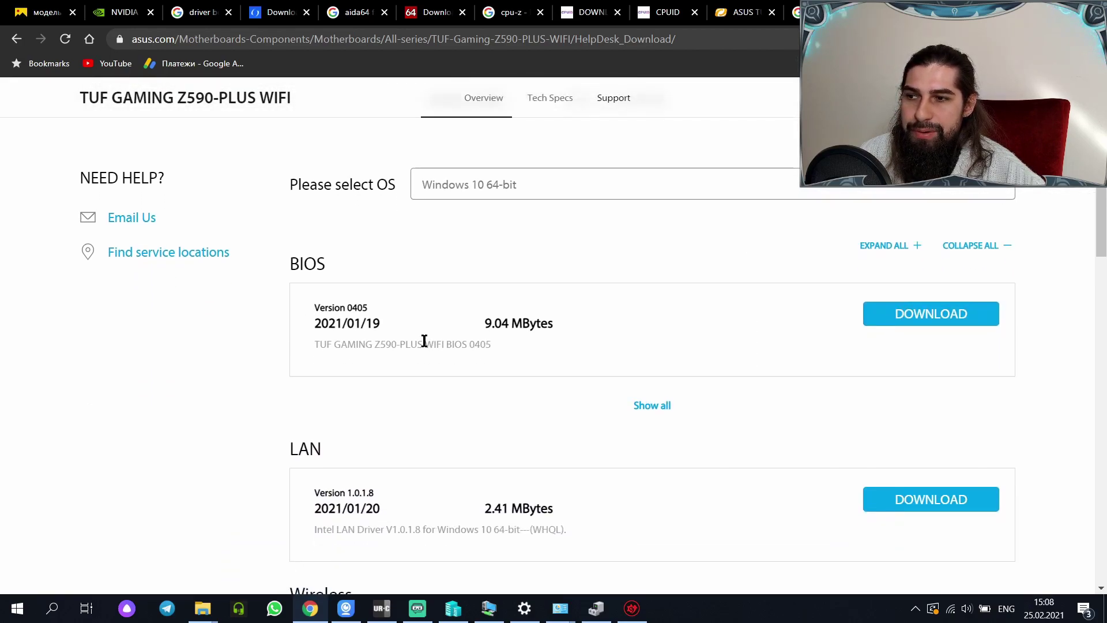
{"action": "left_click_drag", "start_coordinate": [314, 325], "coordinate": [509, 324]}
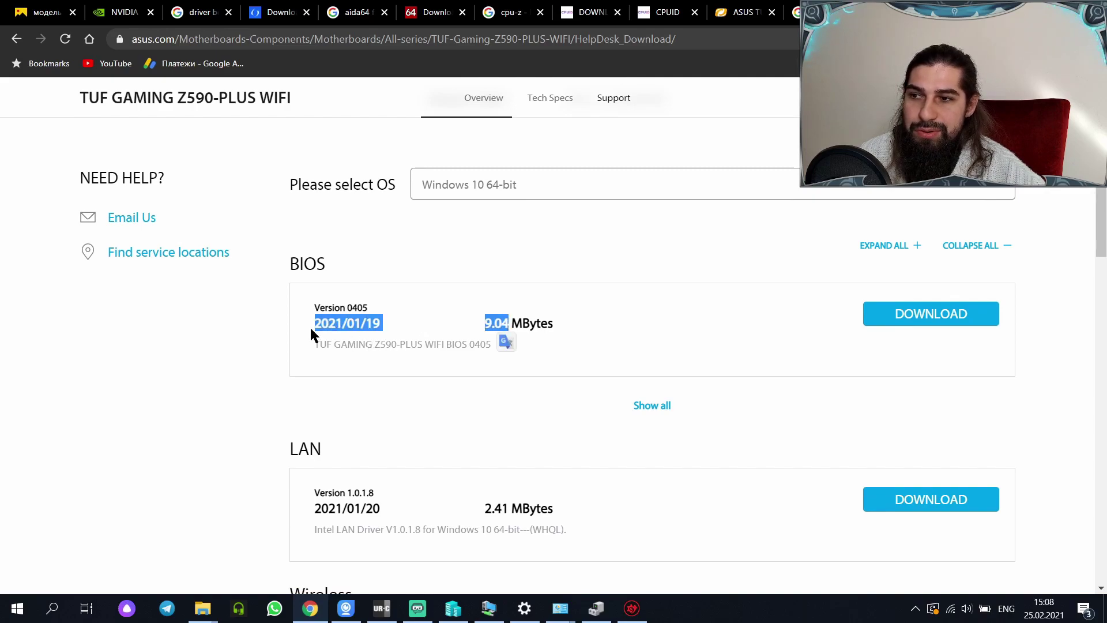
{"action": "left_click_drag", "start_coordinate": [341, 329], "coordinate": [643, 351]}
{"action": "scroll", "coordinate": [417, 331], "scroll_direction": "down", "scroll_amount": 3}
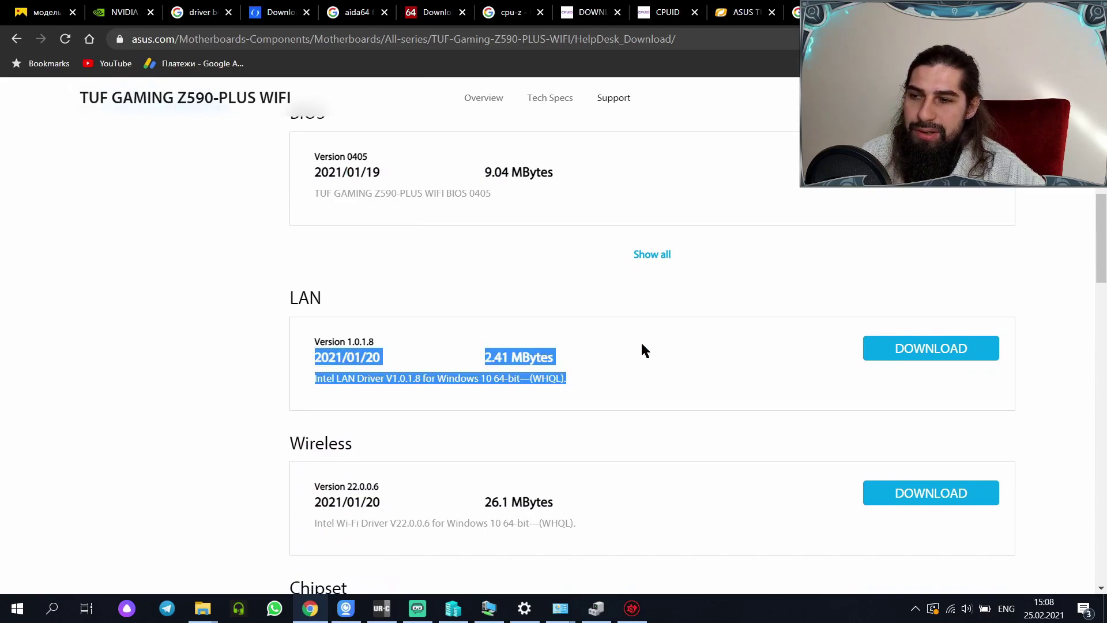
{"action": "scroll", "coordinate": [1004, 340], "scroll_direction": "down", "scroll_amount": 3}
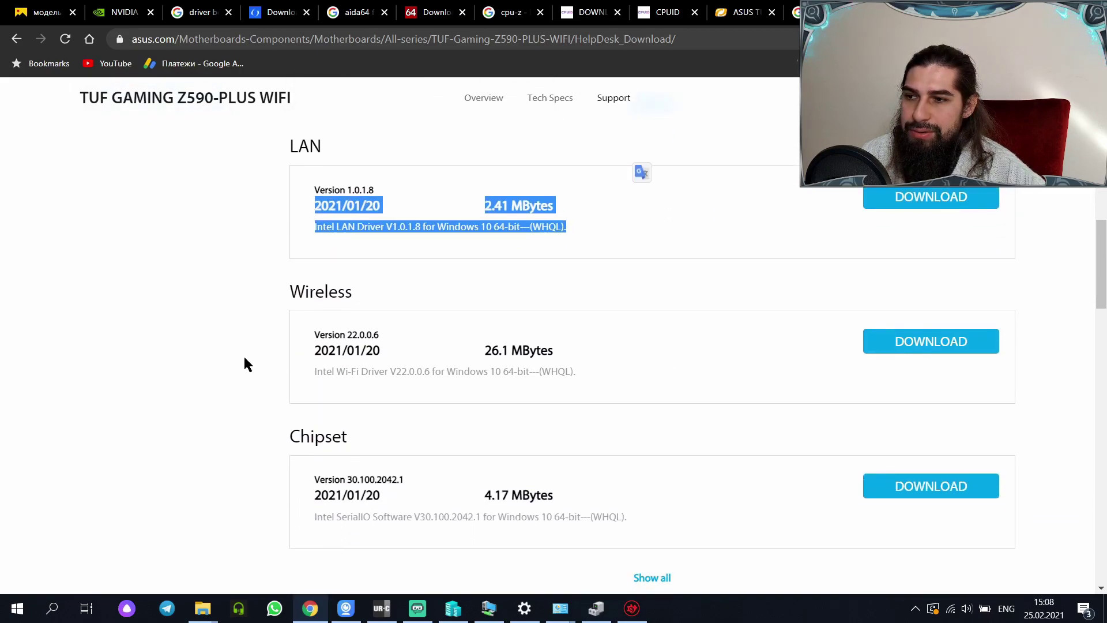
{"action": "scroll", "coordinate": [334, 349], "scroll_direction": "up", "scroll_amount": 1}
{"action": "left_click", "coordinate": [373, 341]}
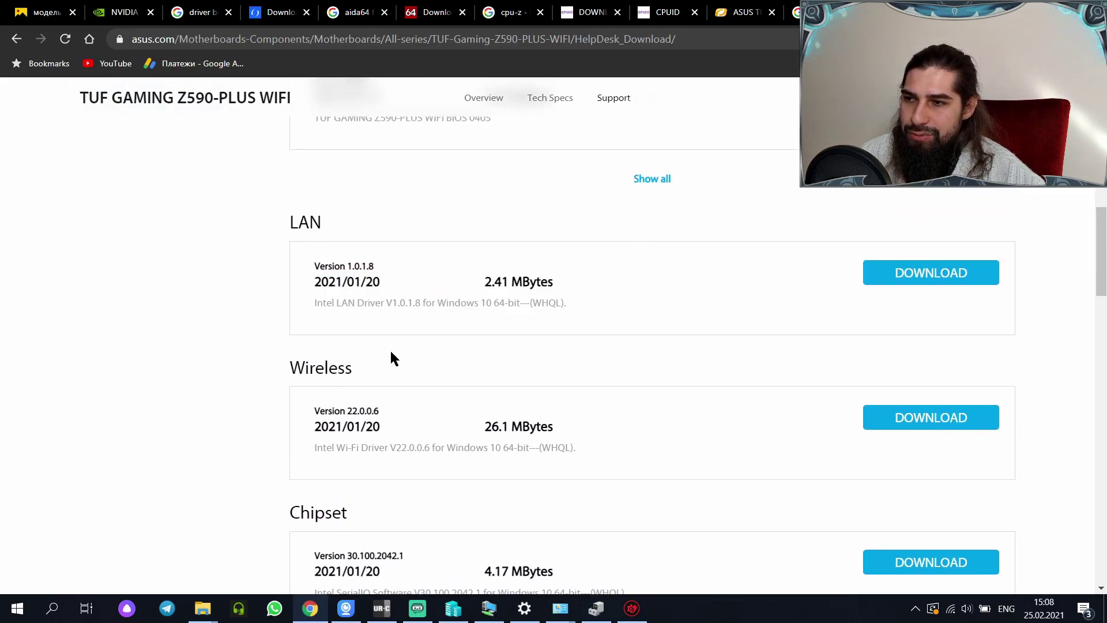
{"action": "scroll", "coordinate": [418, 375], "scroll_direction": "down", "scroll_amount": 3}
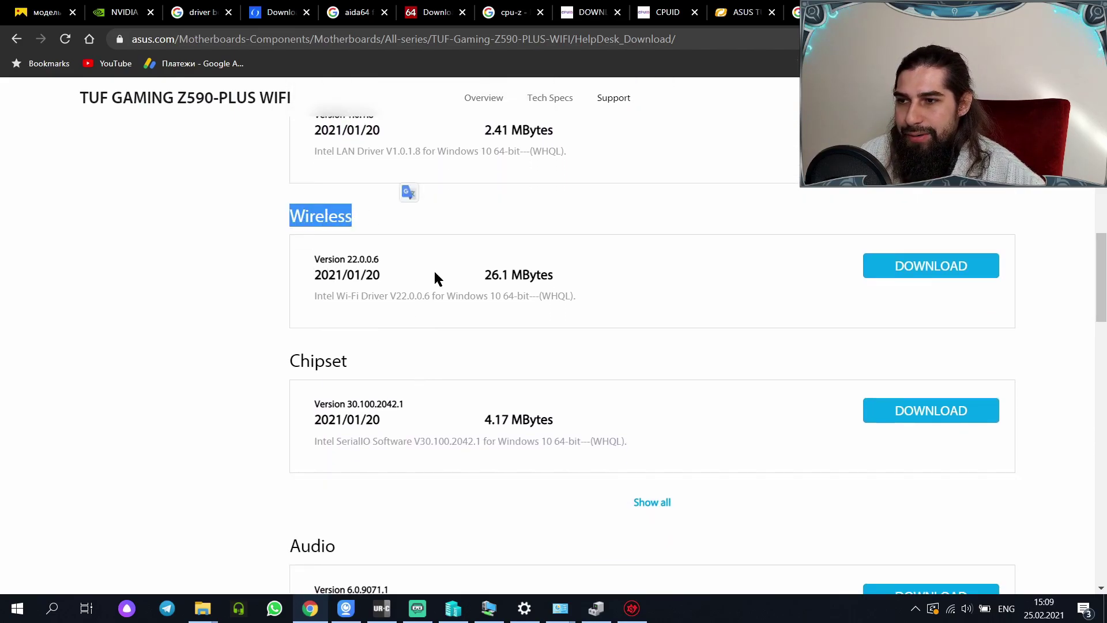
Step: Examine the Chipset, Audio and VGA driver entries and highlight their descriptions
{"action": "scroll", "coordinate": [383, 369], "scroll_direction": "down", "scroll_amount": 3}
{"action": "left_click_drag", "start_coordinate": [297, 270], "coordinate": [513, 247]}
{"action": "left_click", "coordinate": [309, 289]}
{"action": "left_click_drag", "start_coordinate": [629, 289], "coordinate": [364, 291]}
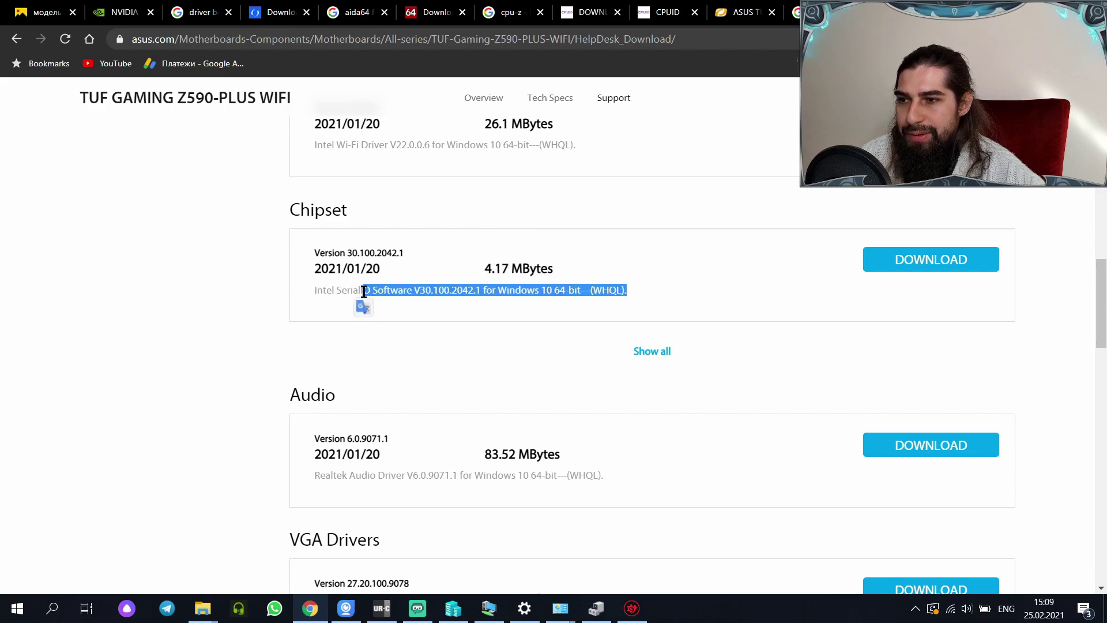
{"action": "scroll", "coordinate": [363, 291], "scroll_direction": "down", "scroll_amount": 4}
{"action": "left_click_drag", "start_coordinate": [604, 248], "coordinate": [385, 247]}
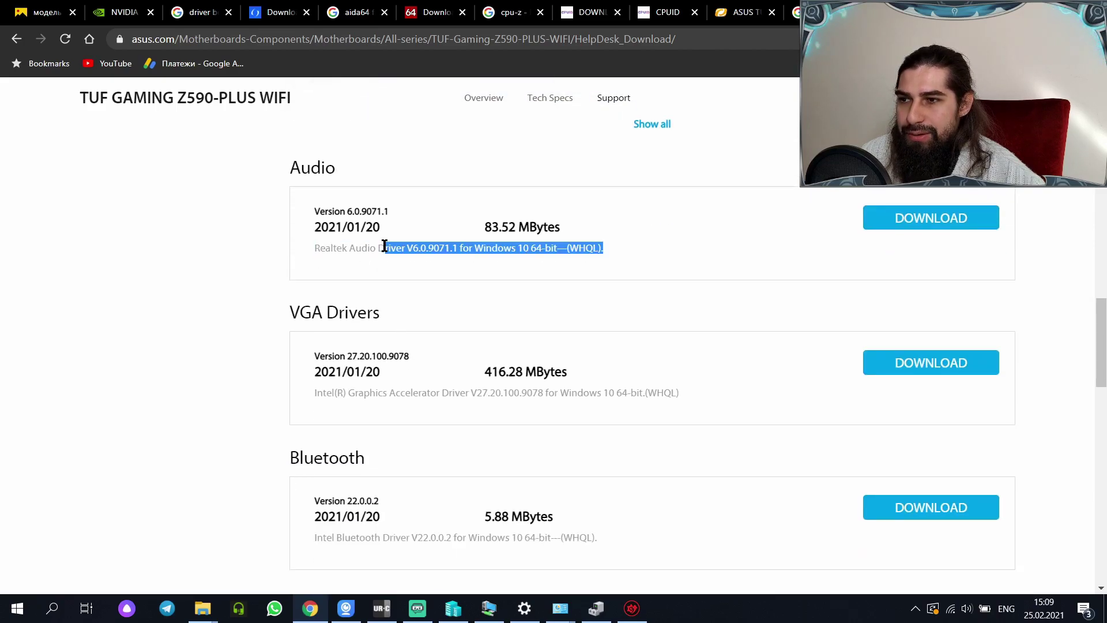
{"action": "scroll", "coordinate": [396, 250], "scroll_direction": "down", "scroll_amount": 3}
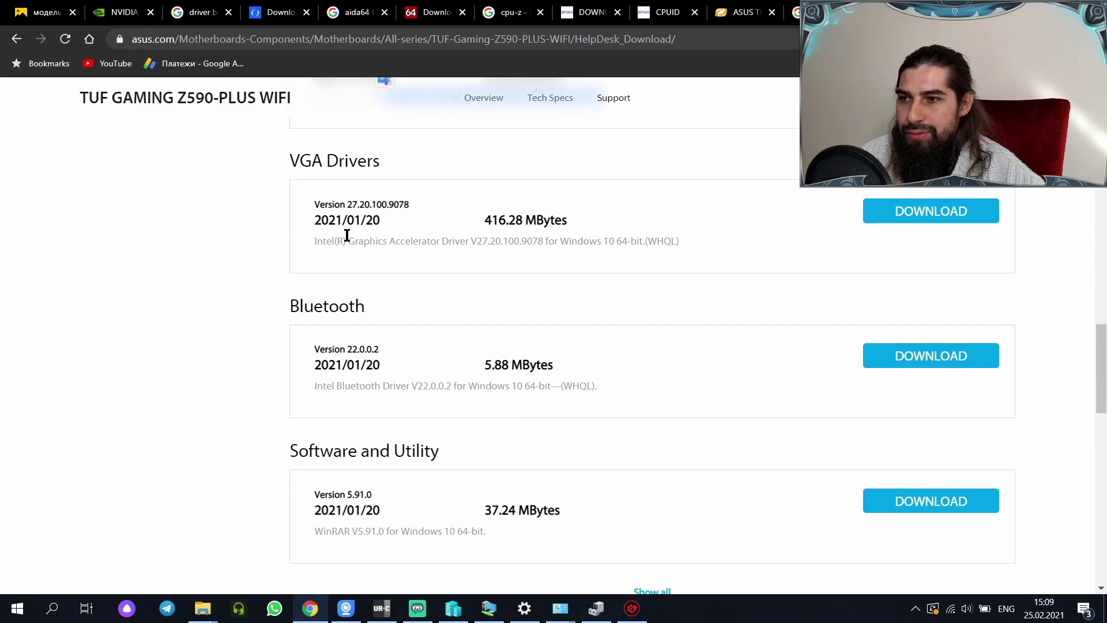
{"action": "left_click_drag", "start_coordinate": [680, 240], "coordinate": [428, 241]}
{"action": "left_click", "coordinate": [287, 241]}
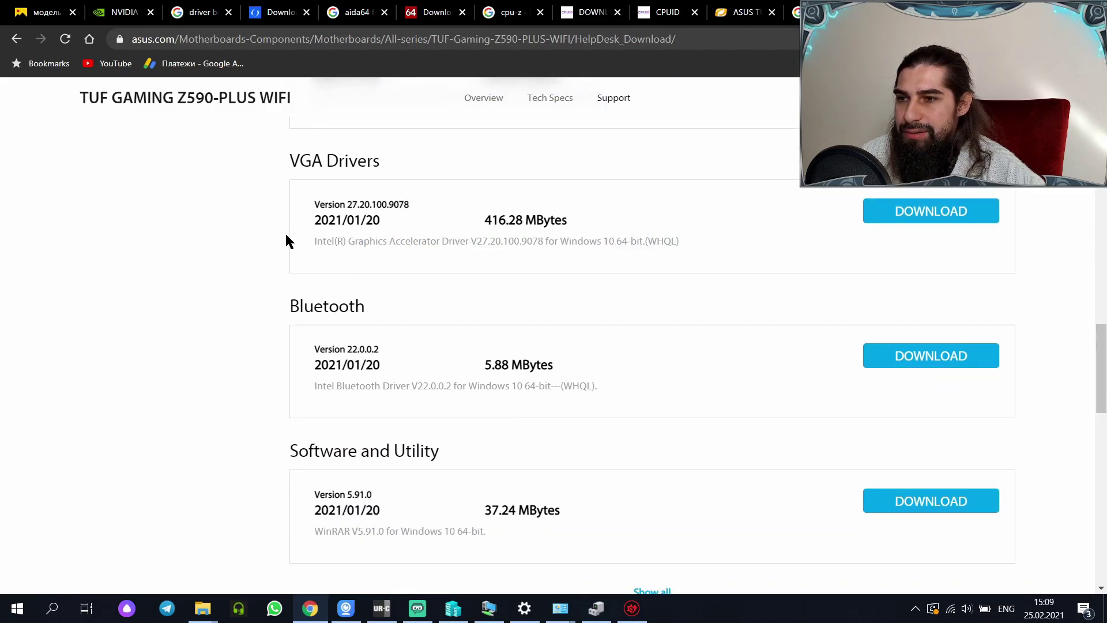
{"action": "triple_click", "coordinate": [311, 241]}
{"action": "scroll", "coordinate": [314, 253], "scroll_direction": "up", "scroll_amount": 2}
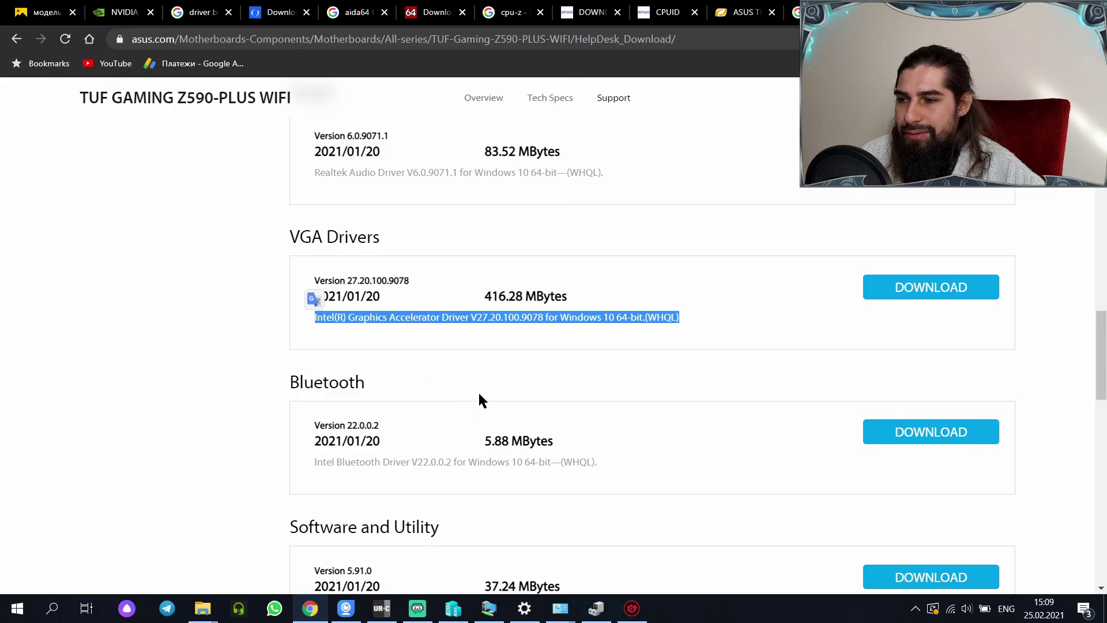
{"action": "scroll", "coordinate": [479, 400], "scroll_direction": "down", "scroll_amount": 2}
Step: Examine the Bluetooth, Software and Utility, and SATA entries, and return to the start of the support page
{"action": "scroll", "coordinate": [479, 400], "scroll_direction": "down", "scroll_amount": 2}
{"action": "left_click_drag", "start_coordinate": [317, 309], "coordinate": [588, 310]}
{"action": "scroll", "coordinate": [589, 309], "scroll_direction": "down", "scroll_amount": 4}
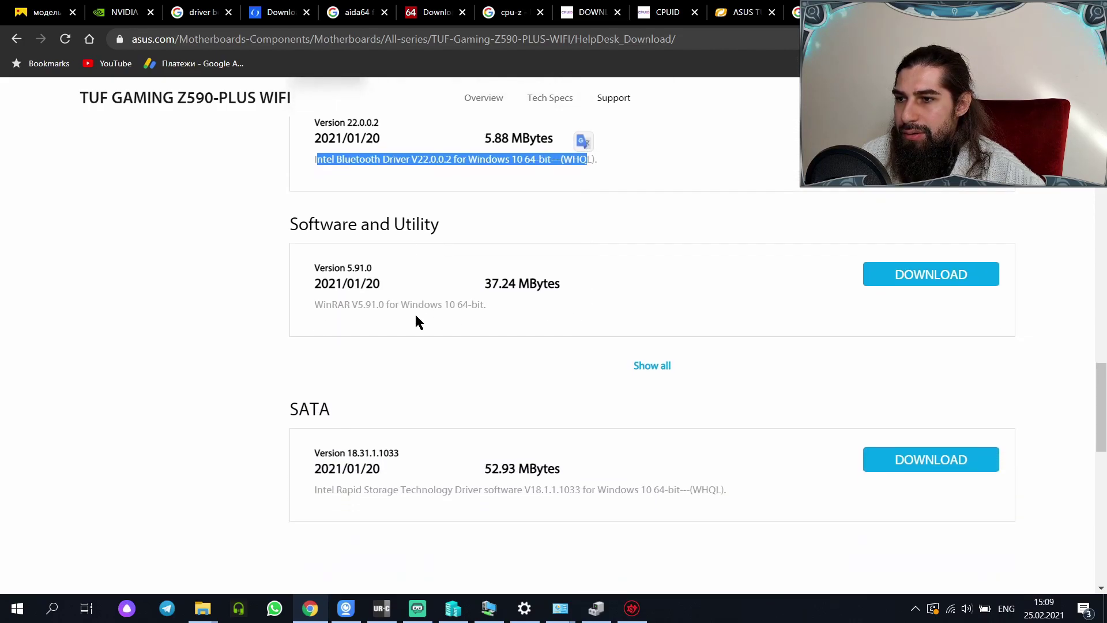
{"action": "left_click", "coordinate": [313, 301]}
{"action": "left_click_drag", "start_coordinate": [568, 310], "coordinate": [425, 299]}
{"action": "left_click", "coordinate": [312, 288]}
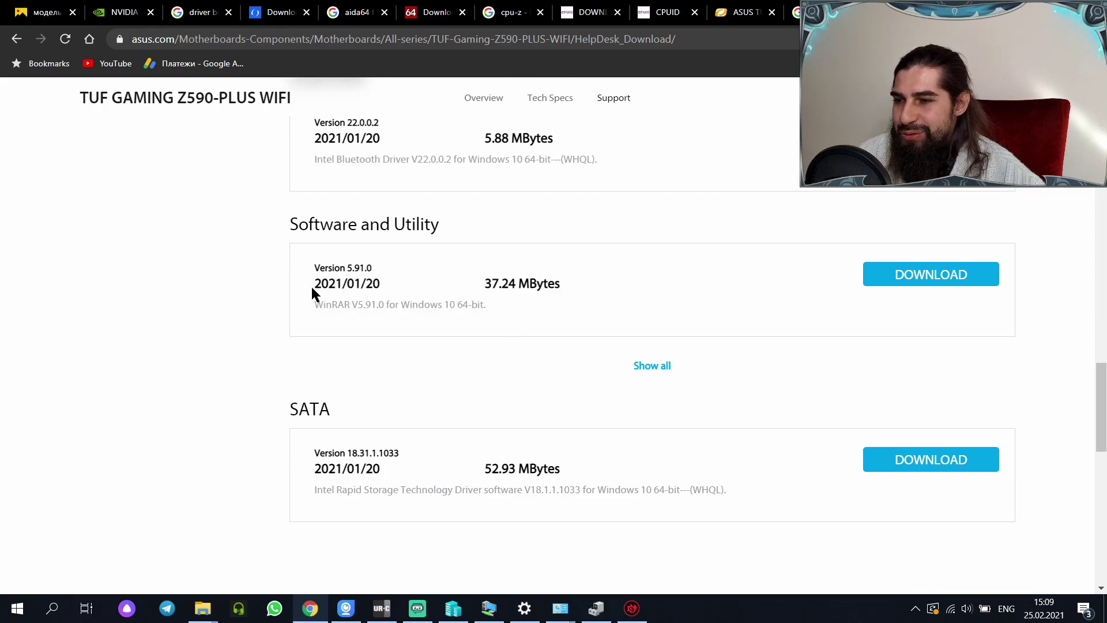
{"action": "left_click_drag", "start_coordinate": [437, 304], "coordinate": [375, 283]}
{"action": "scroll", "coordinate": [418, 308], "scroll_direction": "down", "scroll_amount": 1}
{"action": "scroll", "coordinate": [490, 335], "scroll_direction": "down", "scroll_amount": 2}
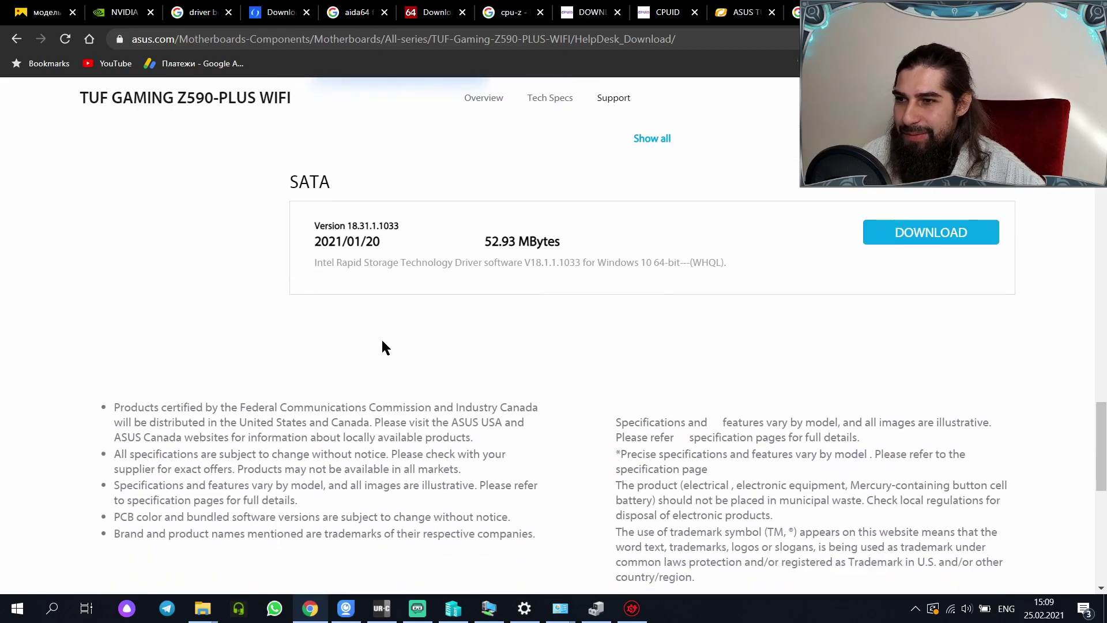
{"action": "scroll", "coordinate": [375, 369], "scroll_direction": "up", "scroll_amount": 1}
{"action": "left_click_drag", "start_coordinate": [262, 252], "coordinate": [432, 258]}
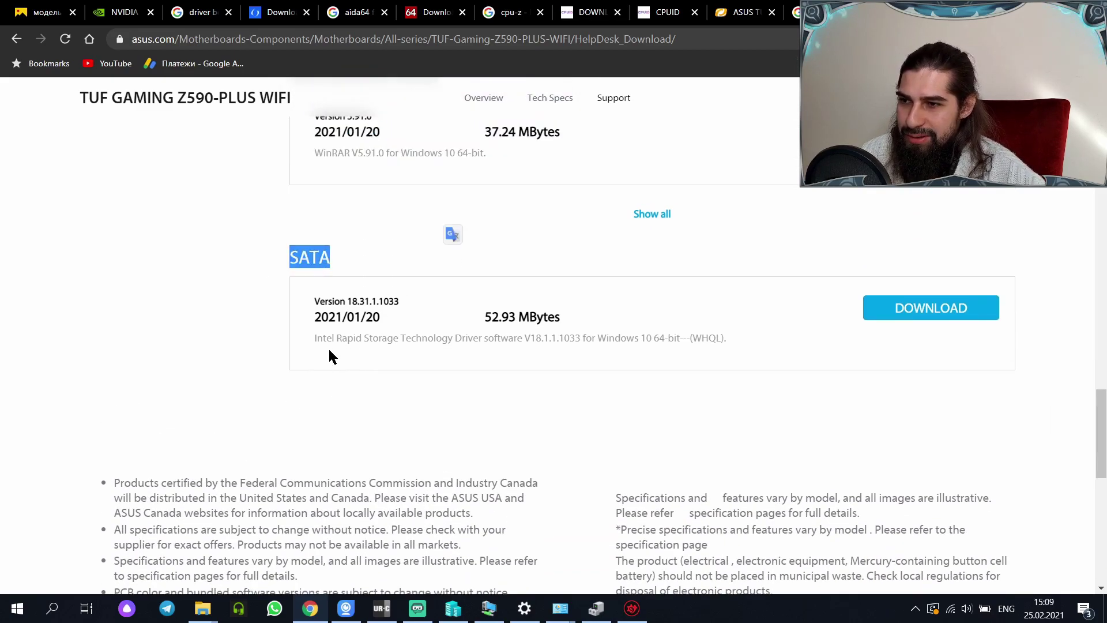
{"action": "left_click_drag", "start_coordinate": [312, 345], "coordinate": [364, 350]}
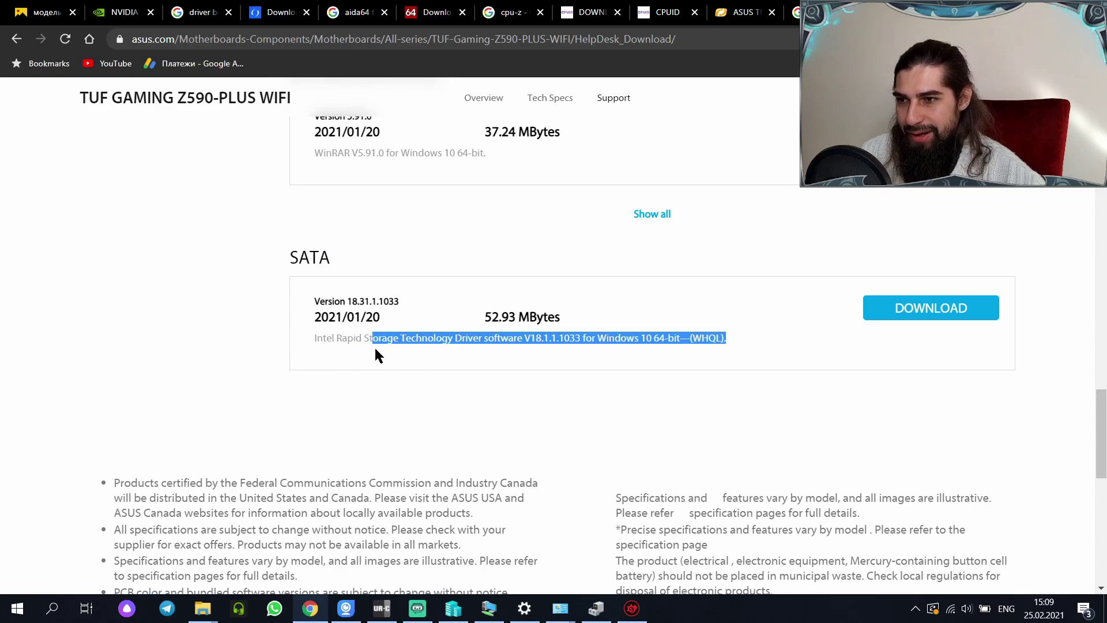
{"action": "scroll", "coordinate": [403, 342], "scroll_direction": "down", "scroll_amount": 8}
{"action": "scroll", "coordinate": [479, 375], "scroll_direction": "up", "scroll_amount": 20}
{"action": "scroll", "coordinate": [483, 385], "scroll_direction": "up", "scroll_amount": 5}
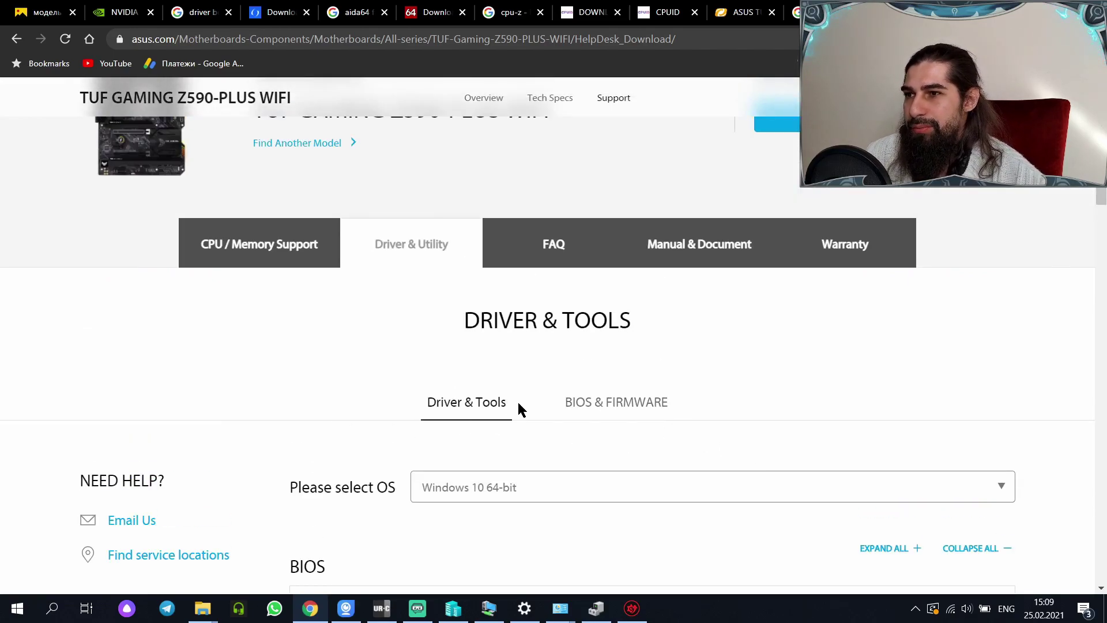
{"action": "scroll", "coordinate": [739, 482], "scroll_direction": "up", "scroll_amount": 3}
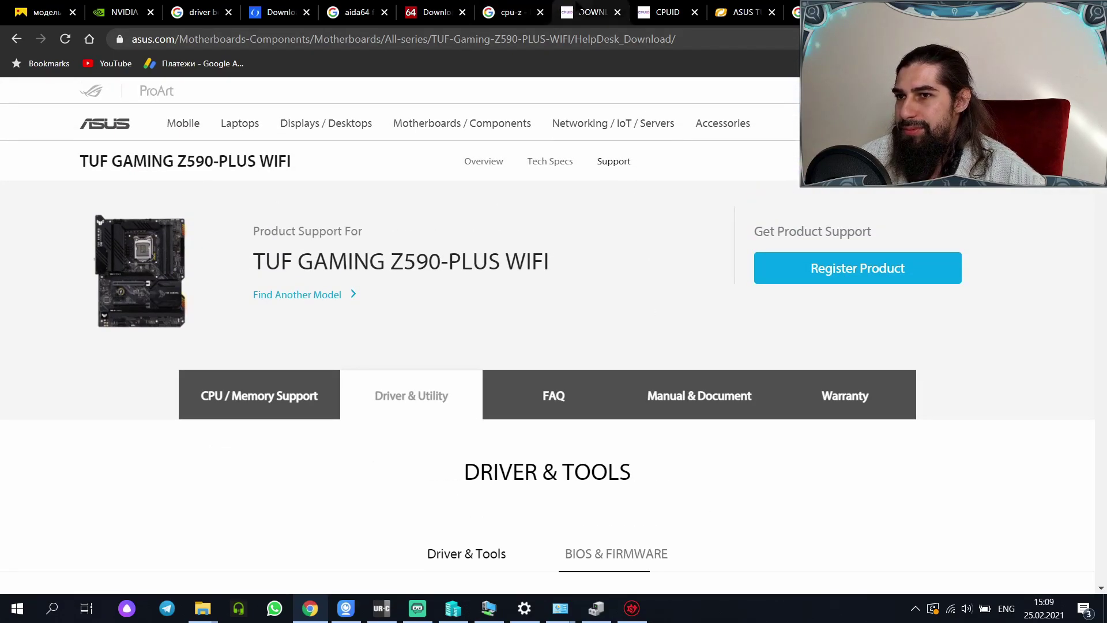
Step: Switch to the CPU-Z download tab and search Google there for "скачать драйвер для видеокарты"
{"action": "left_click", "coordinate": [584, 12]}
{"action": "left_click", "coordinate": [404, 40]}
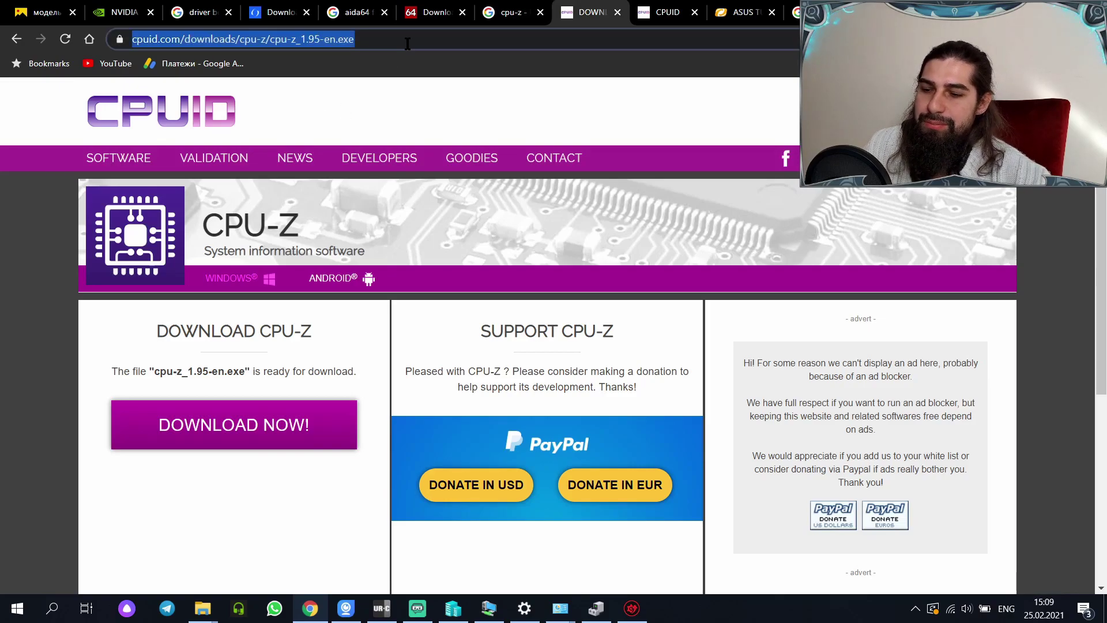
{"action": "type", "text": "download"}
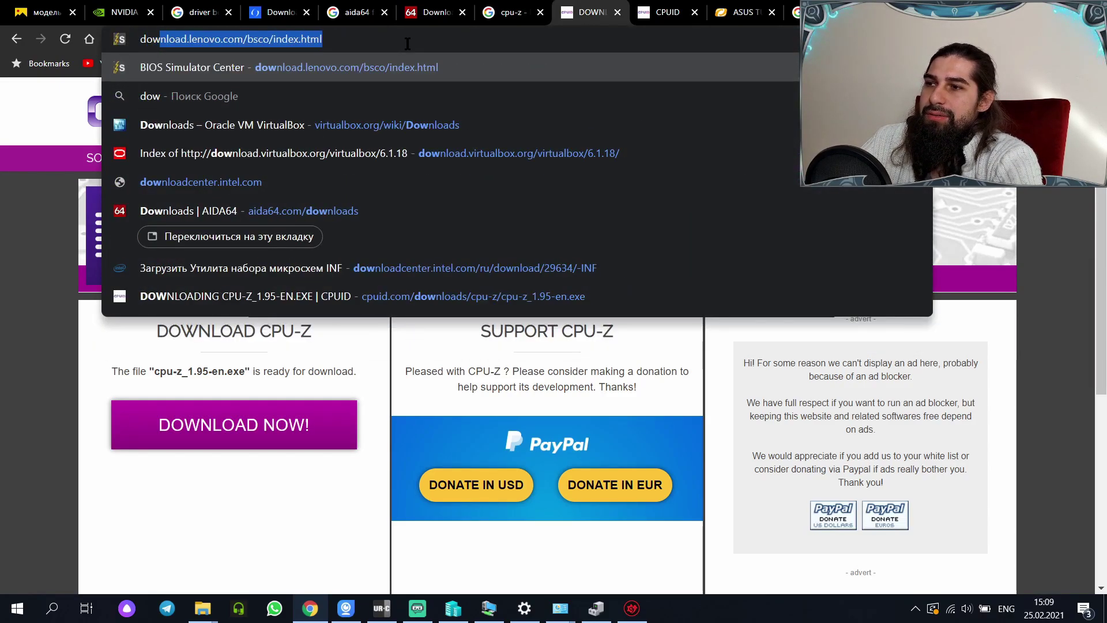
{"action": "key", "text": "ctrl+BackSpace"}
{"action": "key", "text": "alt+shift"}
{"action": "type", "text": "ǵ"}
{"action": "key", "text": "BackSpace"}
{"action": "type", "text": "скачта"}
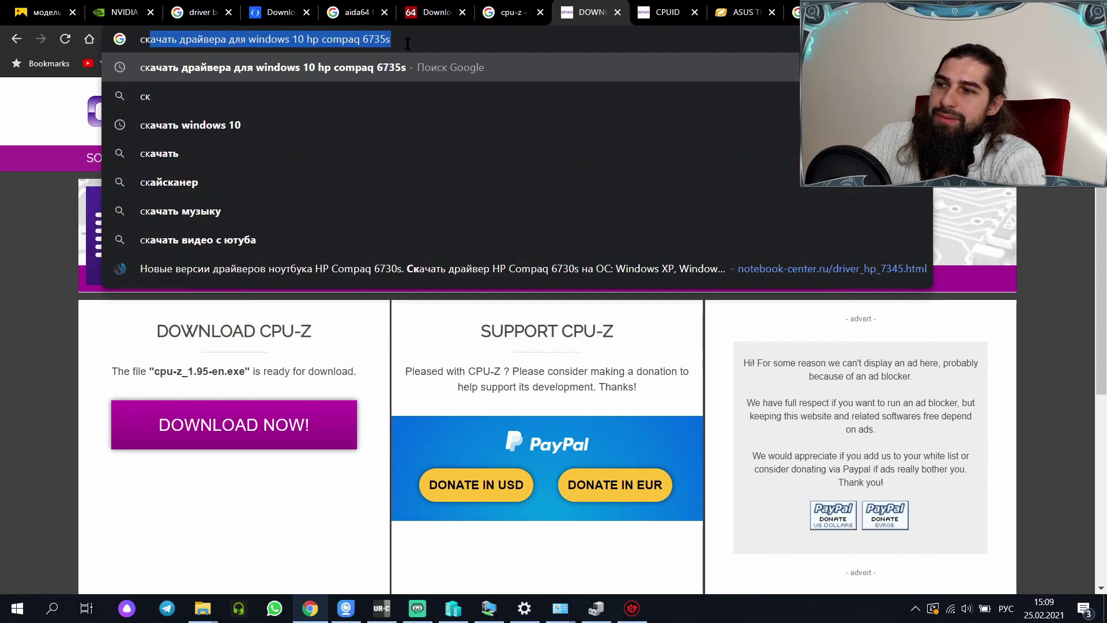
{"action": "key", "text": "BackSpace"}
{"action": "key", "text": "BackSpace"}
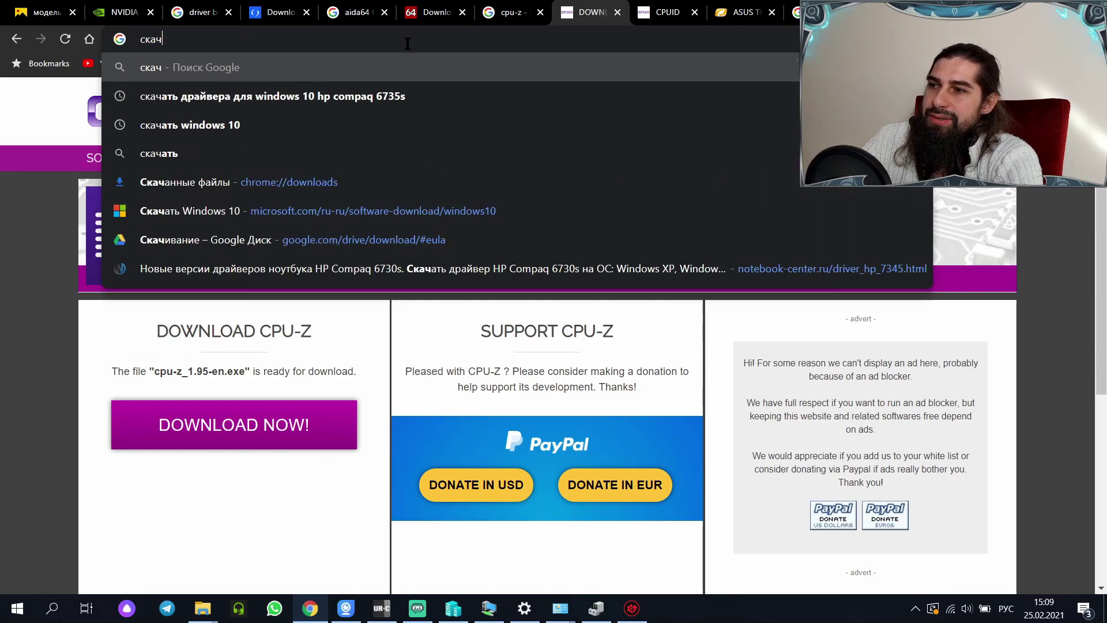
{"action": "type", "text": "ать драйвердл"}
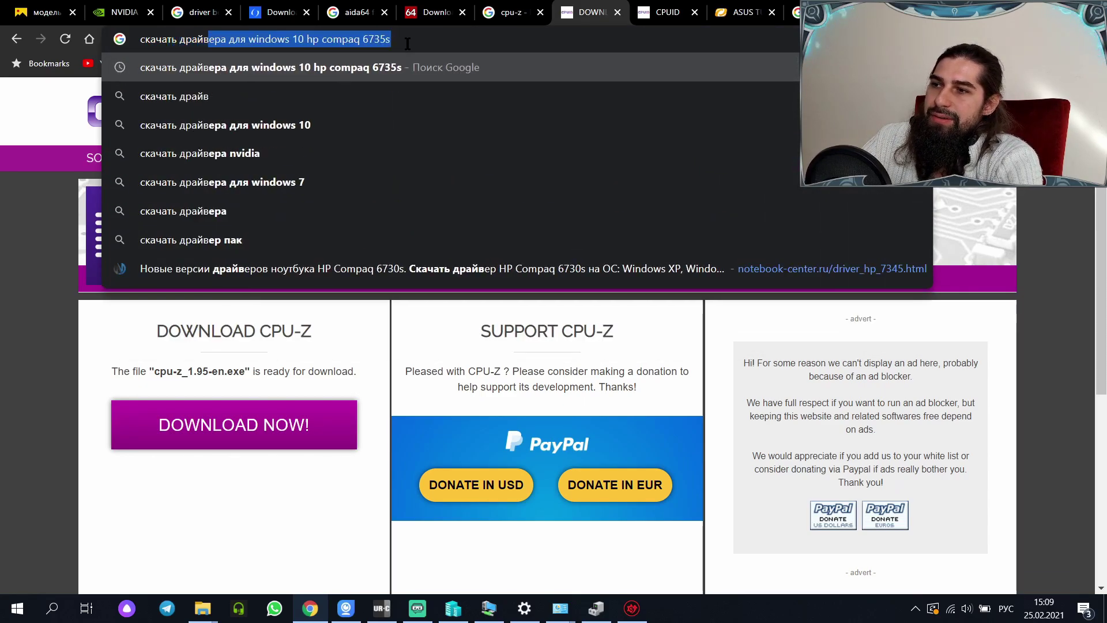
{"action": "key", "text": "BackSpace"}
{"action": "key", "text": "BackSpace"}
{"action": "type", "text": "для ви"}
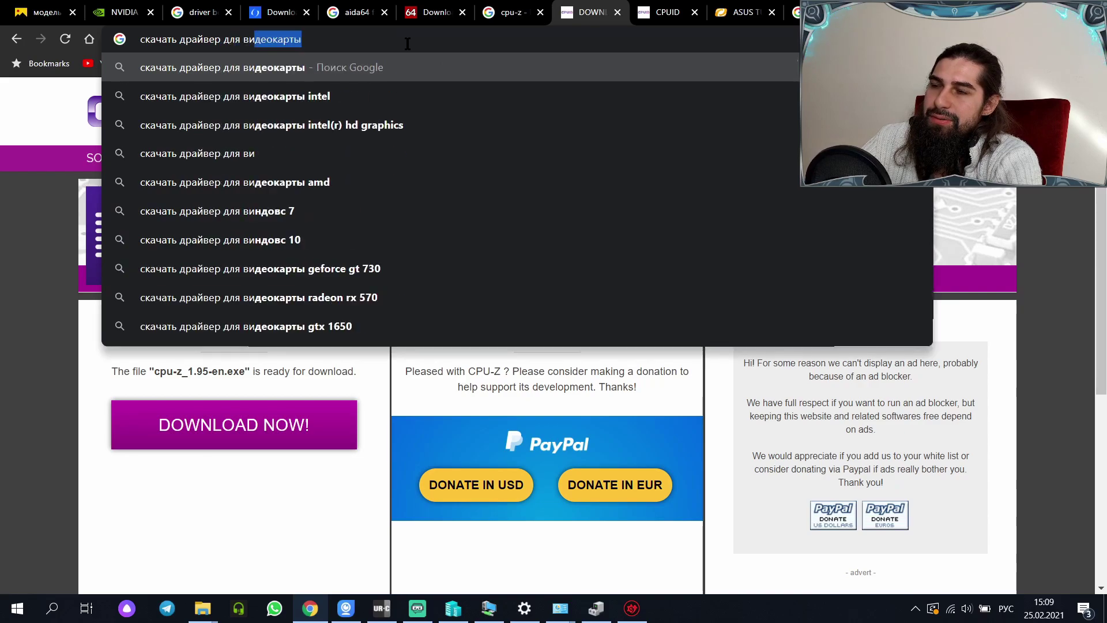
{"action": "key", "text": "Return"}
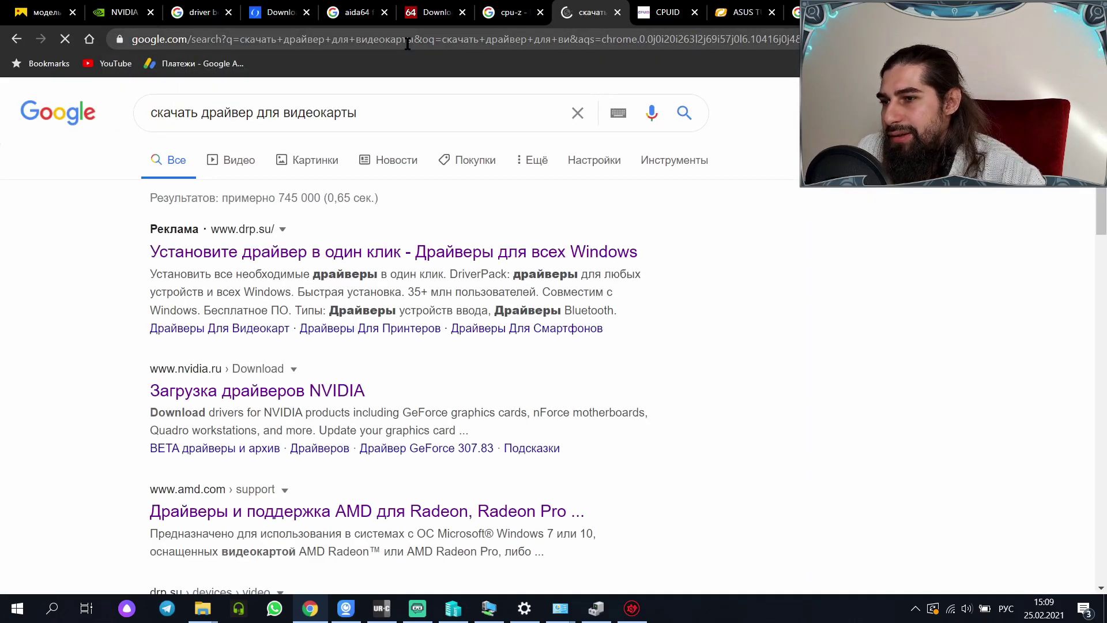
Step: Refine the search to "скачать драйвер для видеокарты 1050" and open the nvidia.ru GeForce Game Ready Driver result in a separate tab
{"action": "left_click", "coordinate": [403, 123]}
{"action": "type", "text": "1050"}
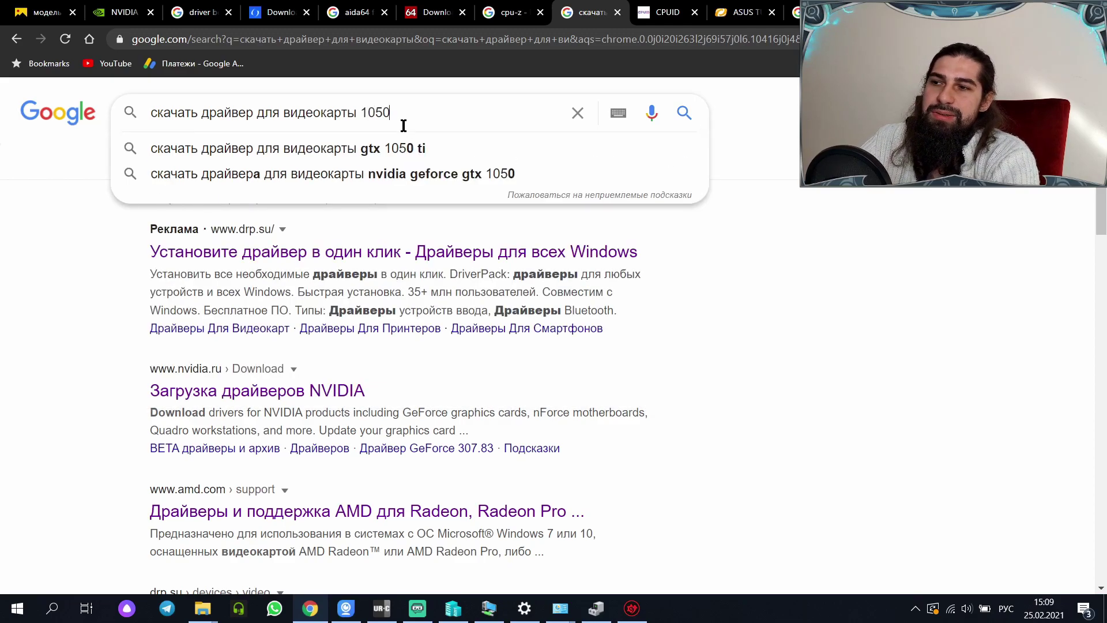
{"action": "key", "text": "Return"}
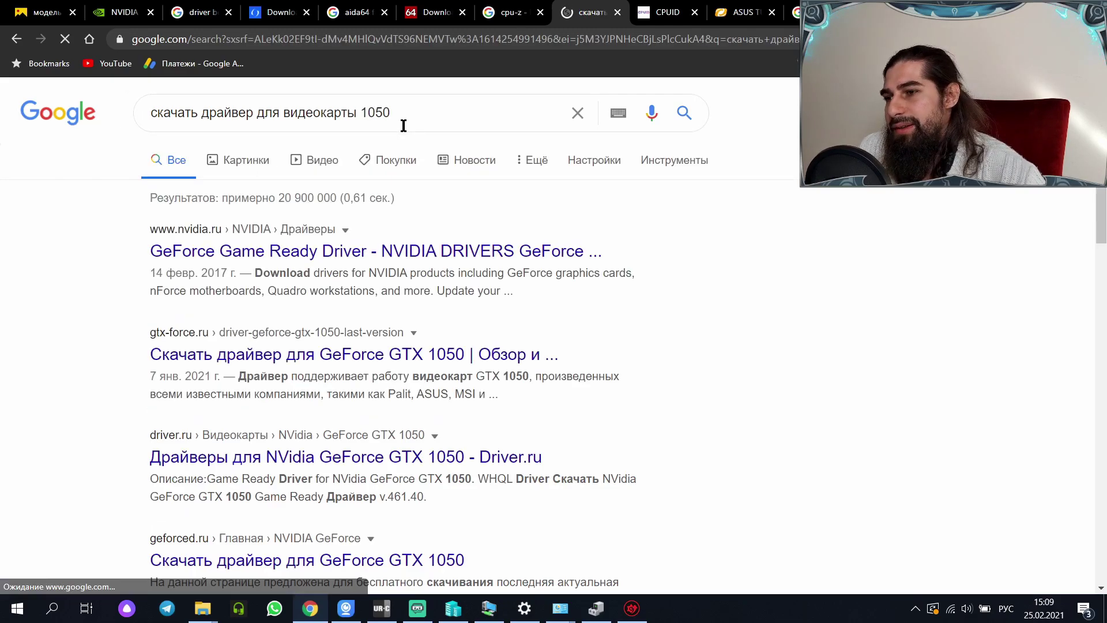
{"action": "middle_click", "coordinate": [321, 261]}
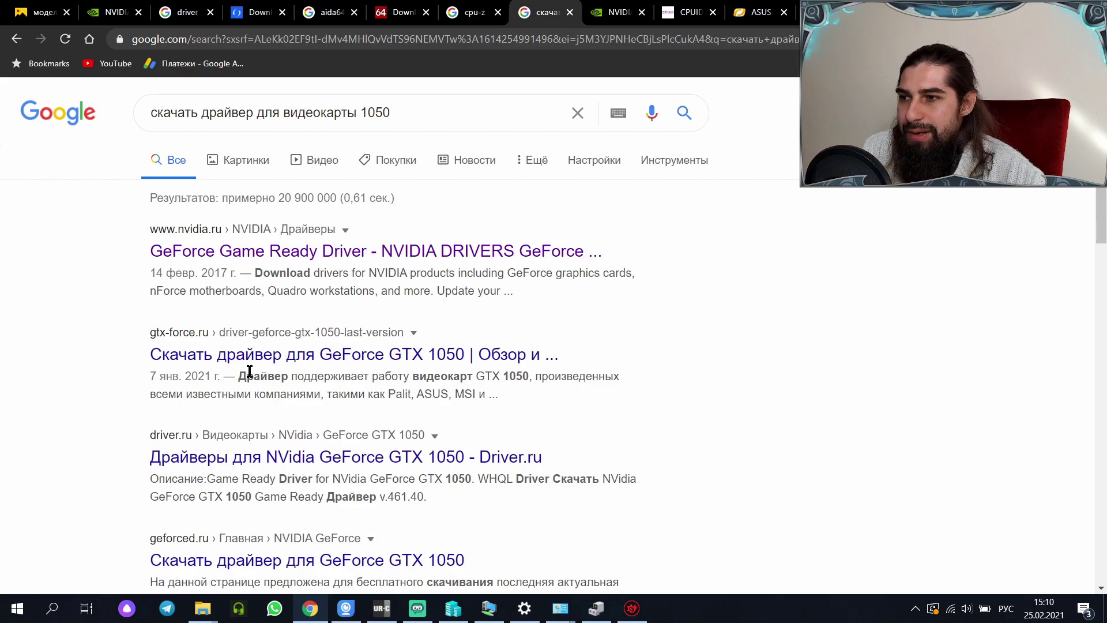
Step: Look over the GeForce Game Ready Driver page on nvidia.ru and close it along with the CPUID and ASUS tabs beside it
{"action": "left_click", "coordinate": [622, 17]}
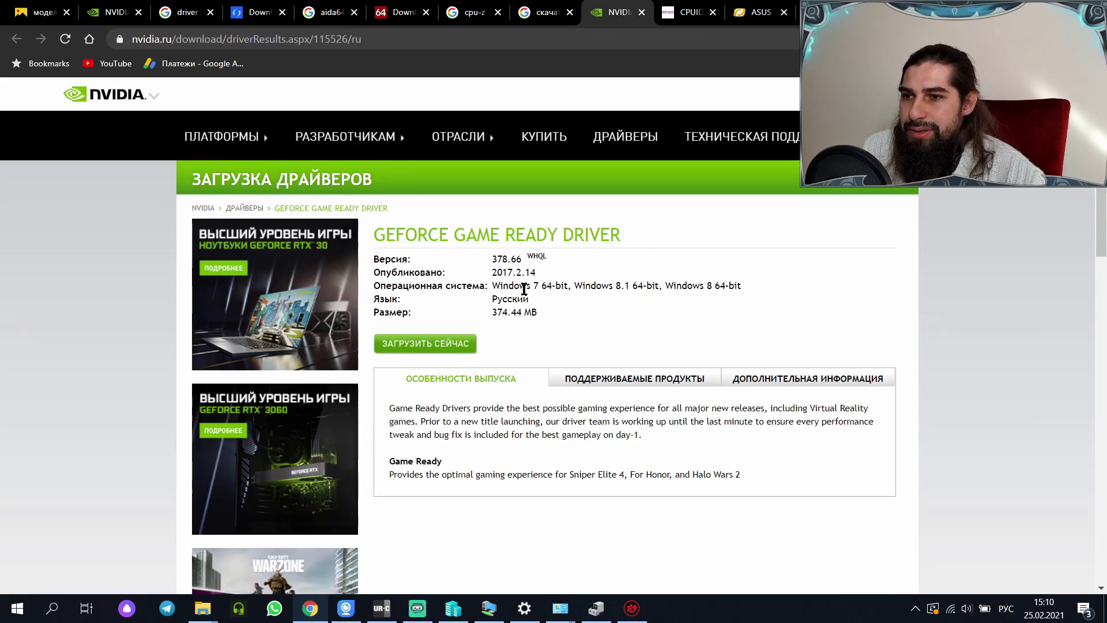
{"action": "scroll", "coordinate": [605, 310], "scroll_direction": "down", "scroll_amount": 3}
{"action": "scroll", "coordinate": [629, 311], "scroll_direction": "up", "scroll_amount": 3}
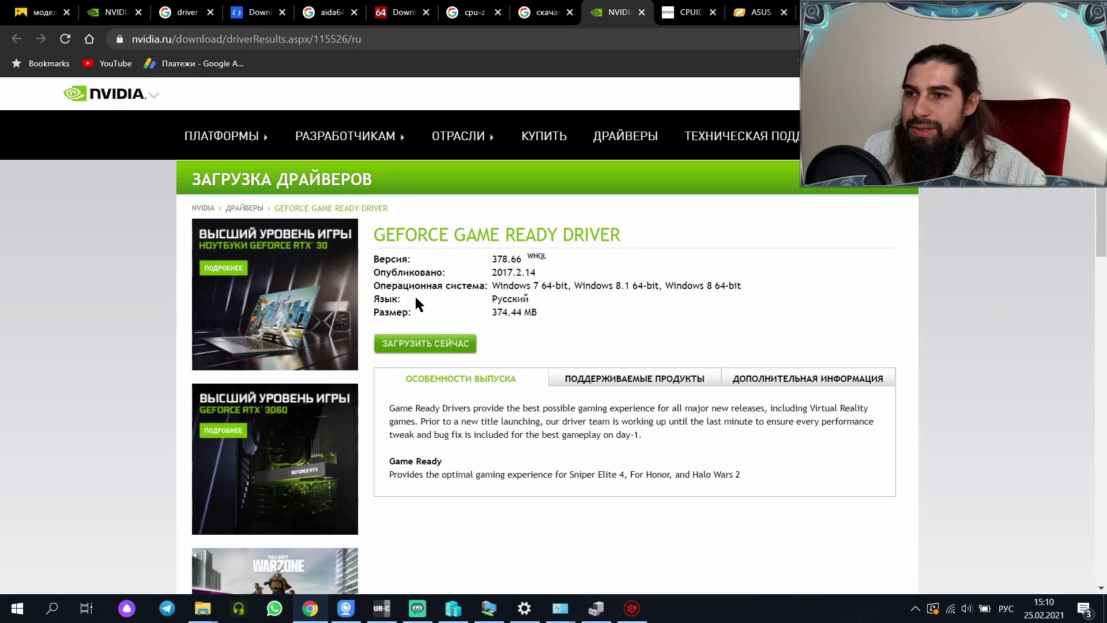
{"action": "left_click", "coordinate": [641, 12]}
{"action": "left_click", "coordinate": [641, 12]}
{"action": "left_click", "coordinate": [641, 12]}
{"action": "left_click", "coordinate": [641, 12]}
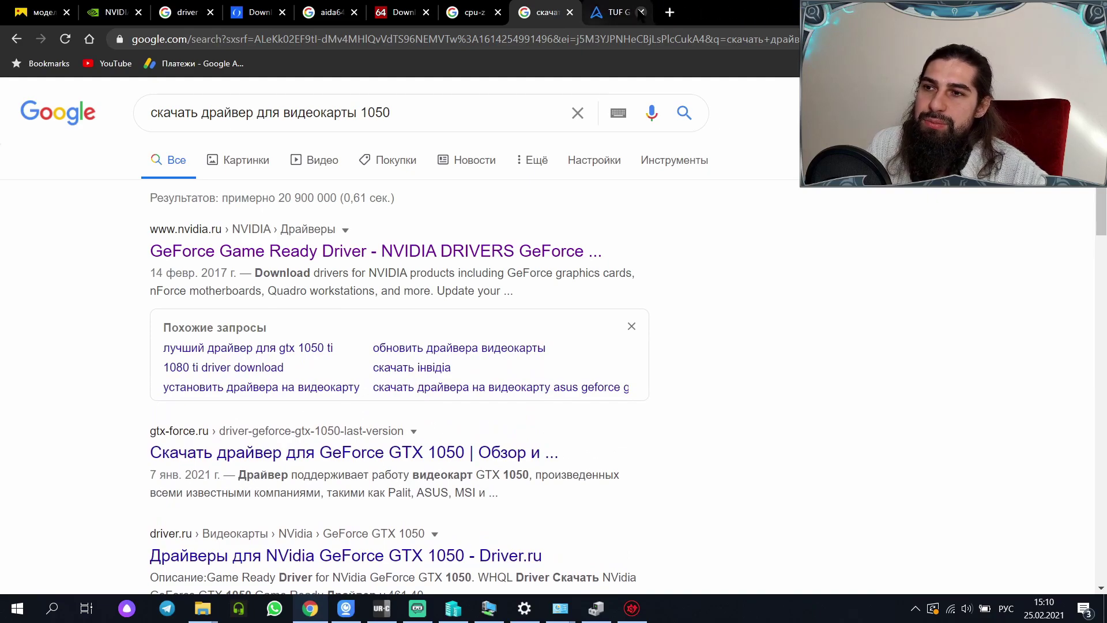
Step: Change the Google query from video card to webcam drivers and run the suggested search "скачать драйвер для веб камеры logitech c210 бесплатно"
{"action": "left_click", "coordinate": [458, 118]}
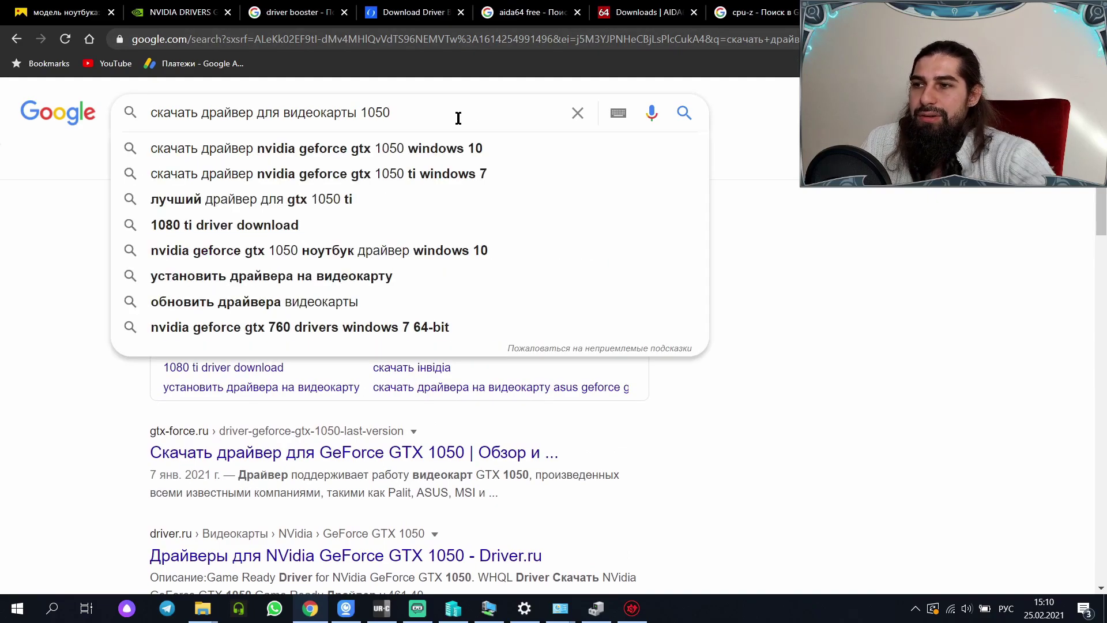
{"action": "key", "text": "BackSpace"}
{"action": "key", "text": "BackSpace"}
{"action": "key", "text": "BackSpace"}
{"action": "key", "text": "BackSpace"}
{"action": "key", "text": "BackSpace"}
{"action": "key", "text": "BackSpace"}
{"action": "type", "text": "вебкамеры"}
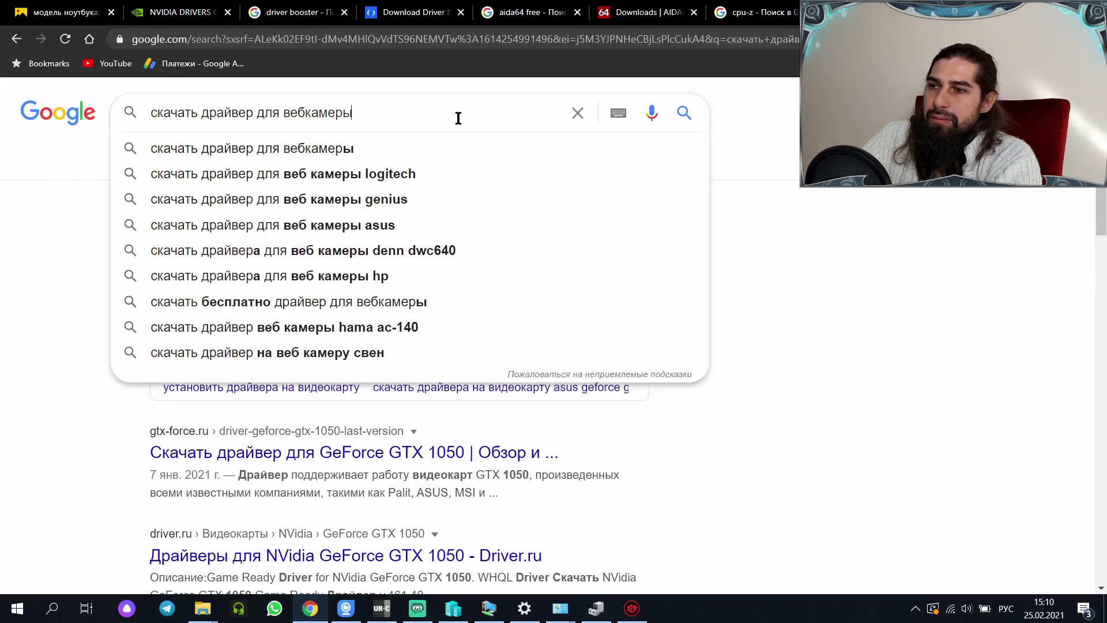
{"action": "key", "text": "Down"}
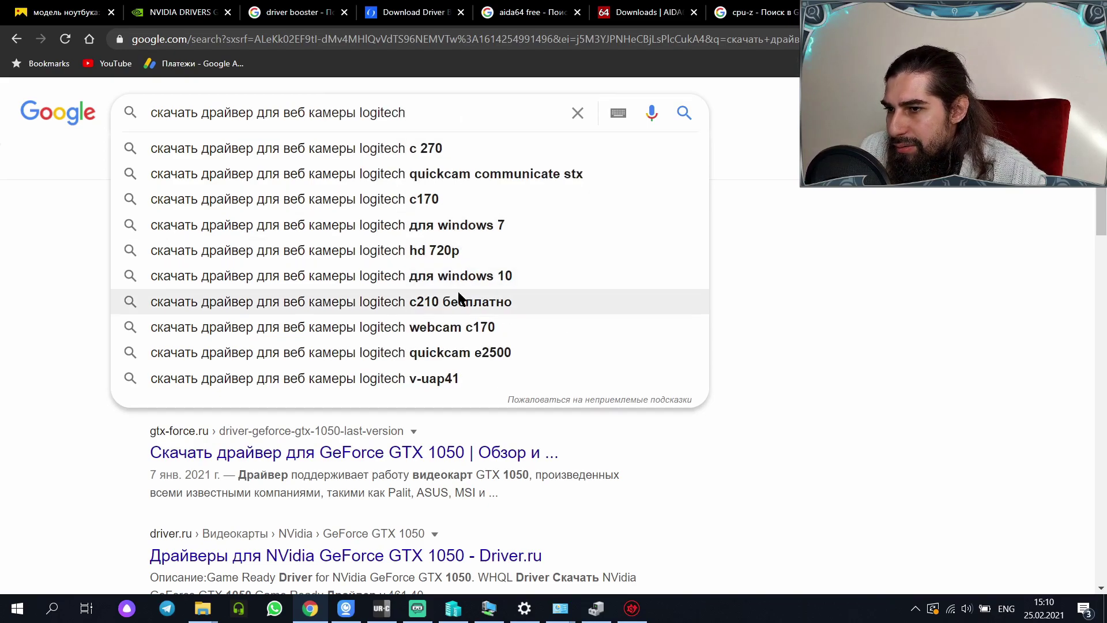
{"action": "left_click", "coordinate": [459, 302]}
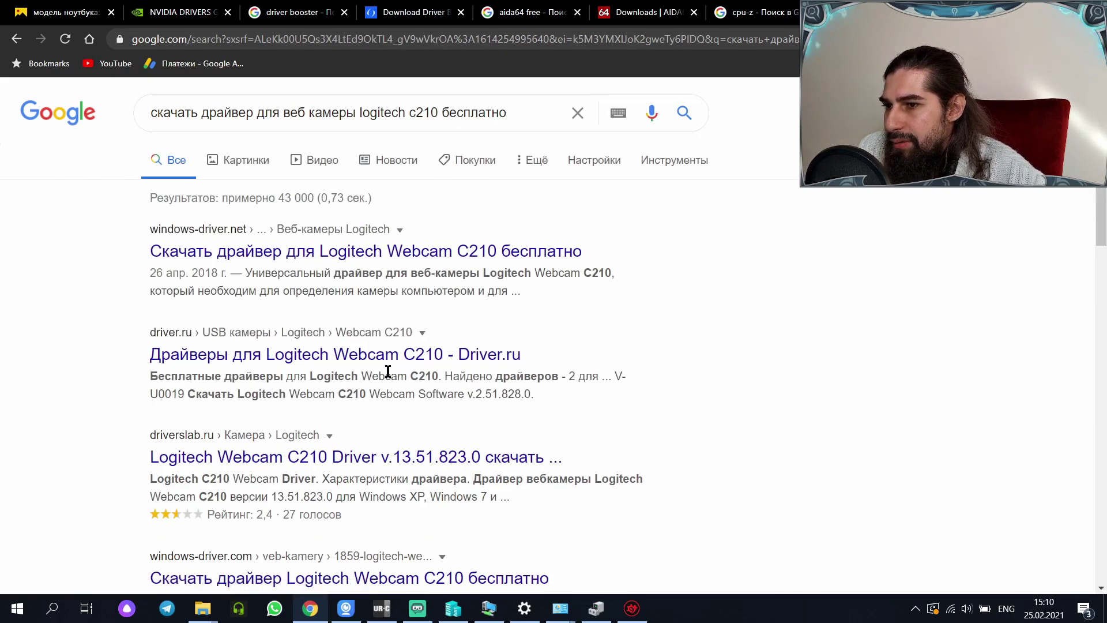
Step: Remove "бесплатно" from the query, rerun the search, and open the logitech.com result "Getting started with Logitech® Webcam C210" in a separate tab
{"action": "double_click", "coordinate": [447, 103]}
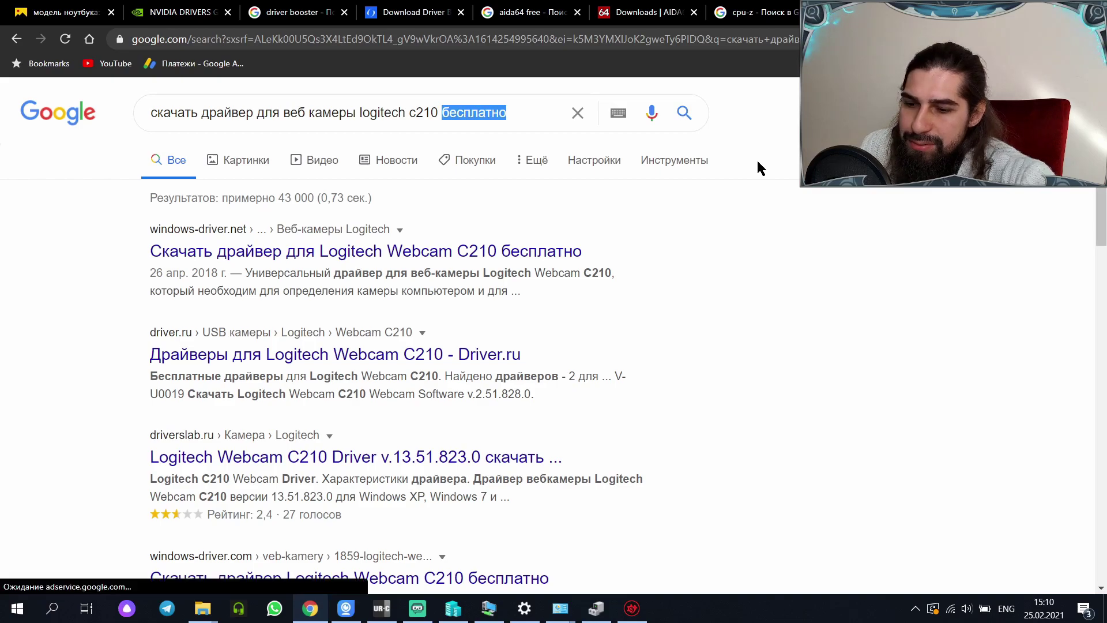
{"action": "key", "text": "BackSpace"}
{"action": "key", "text": "Return"}
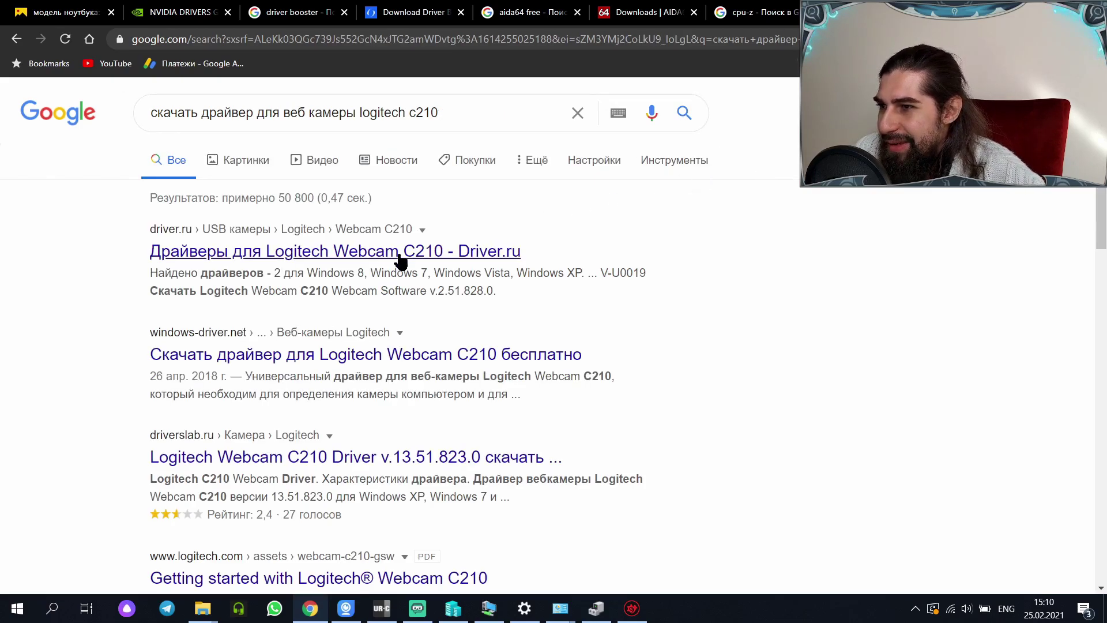
{"action": "scroll", "coordinate": [356, 395], "scroll_direction": "down", "scroll_amount": 1}
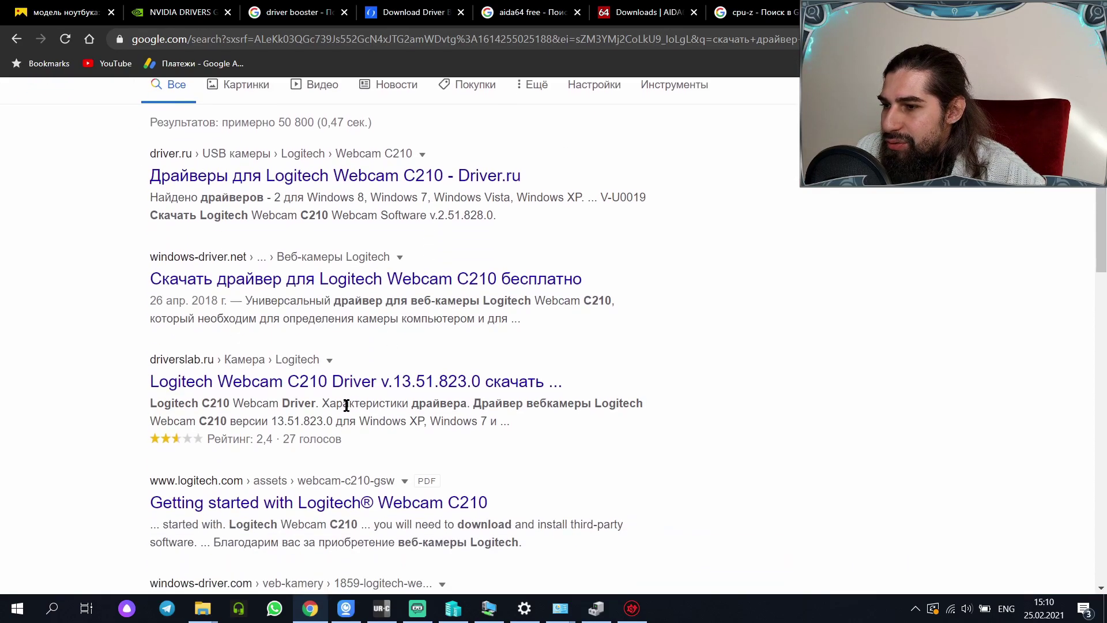
{"action": "middle_click", "coordinate": [207, 505]}
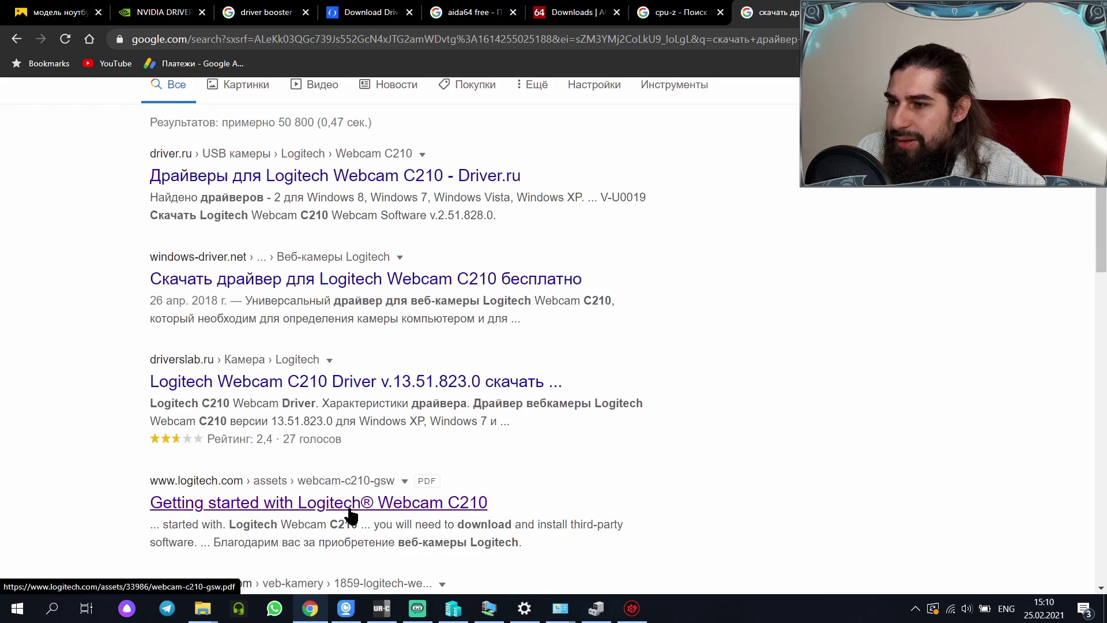